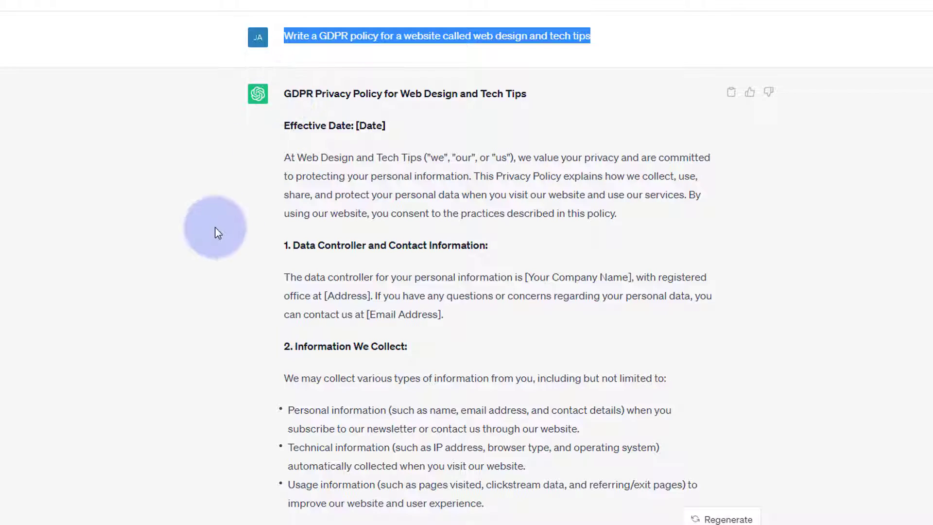
# Step: Review the sections of the generated GDPR privacy policy for Web Design and Tech Tips
pyautogui.scroll(-13, 225, 220)
pyautogui.scroll(-10, 229, 221)
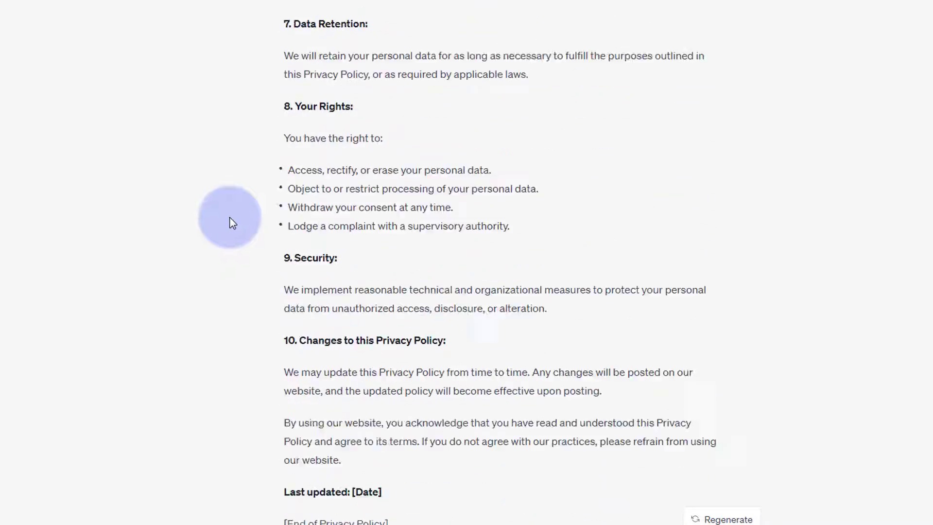
pyautogui.scroll(5, 232, 219)
pyautogui.scroll(18, 233, 220)
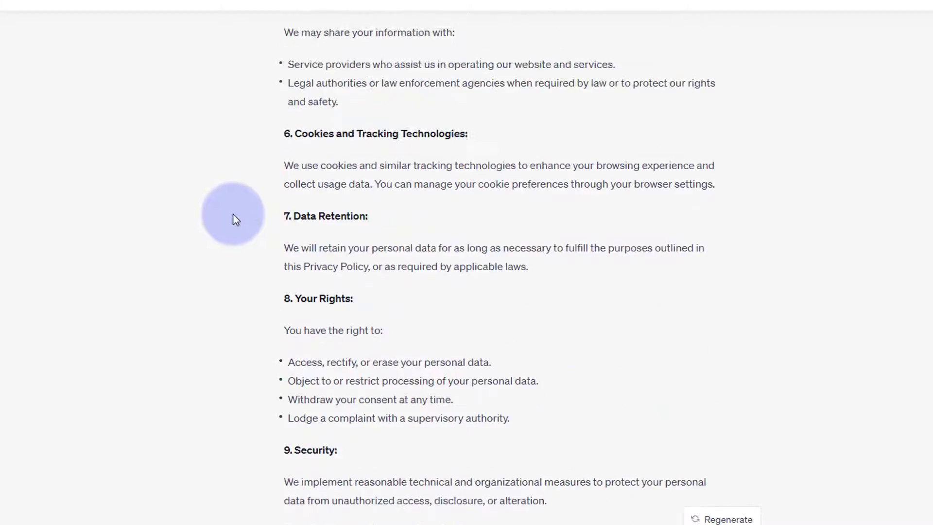
pyautogui.scroll(2, 235, 211)
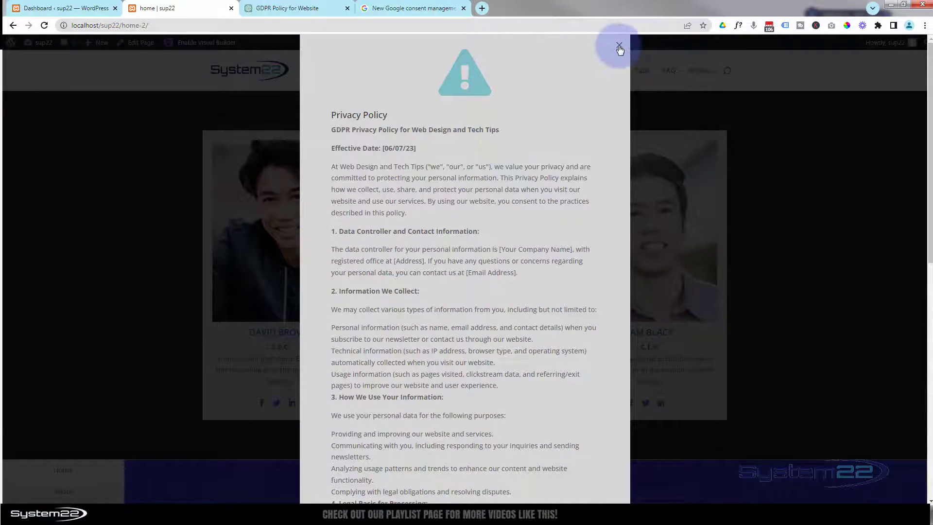
# Step: Dismiss the privacy policy popup on the home and List pages, and view the List page down to its footer
pyautogui.click(619, 47)
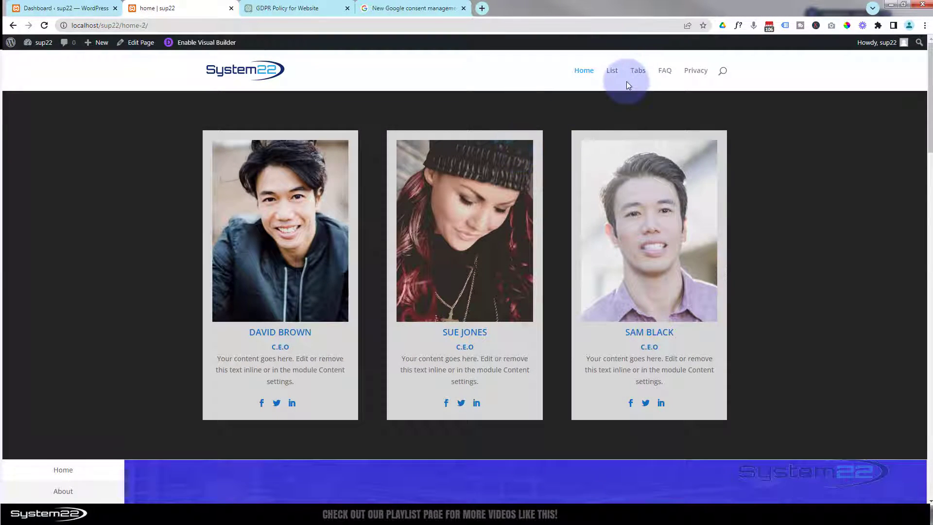
pyautogui.click(613, 72)
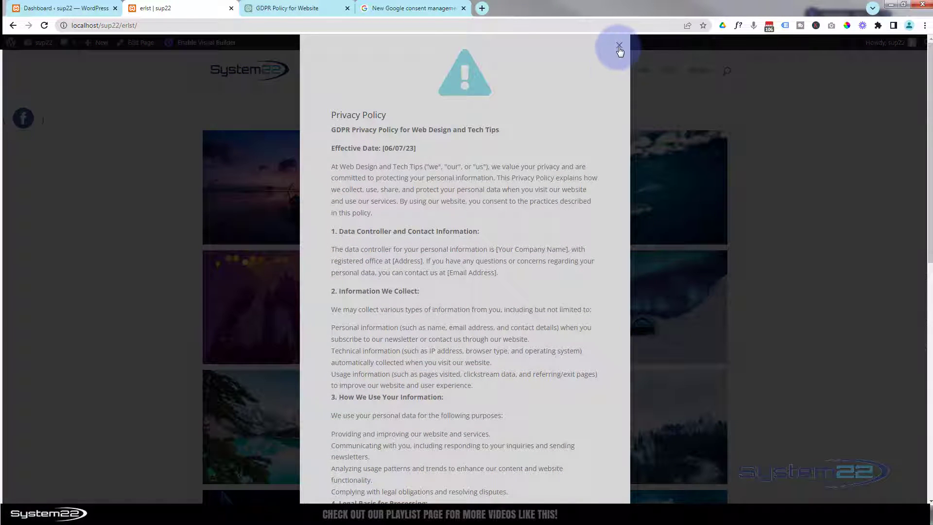
pyautogui.click(619, 46)
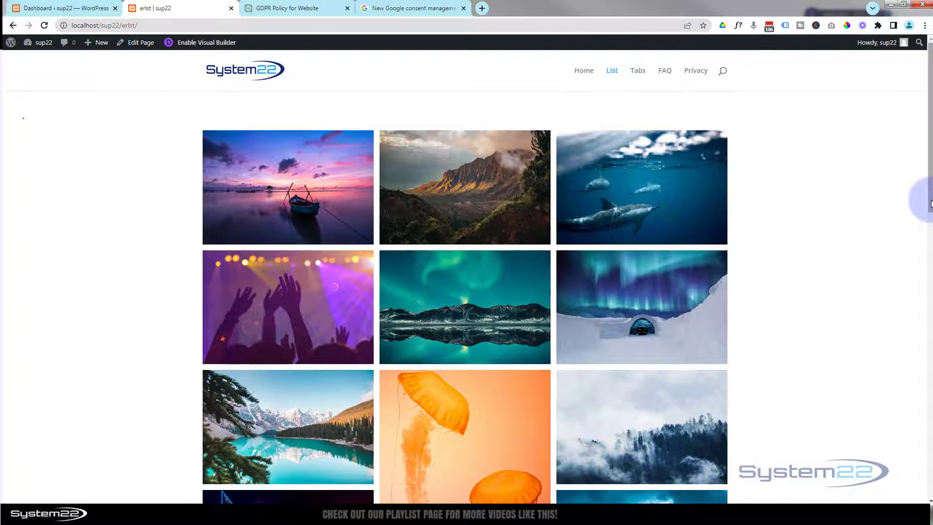
pyautogui.moveTo(931, 204); pyautogui.dragTo(931, 517)
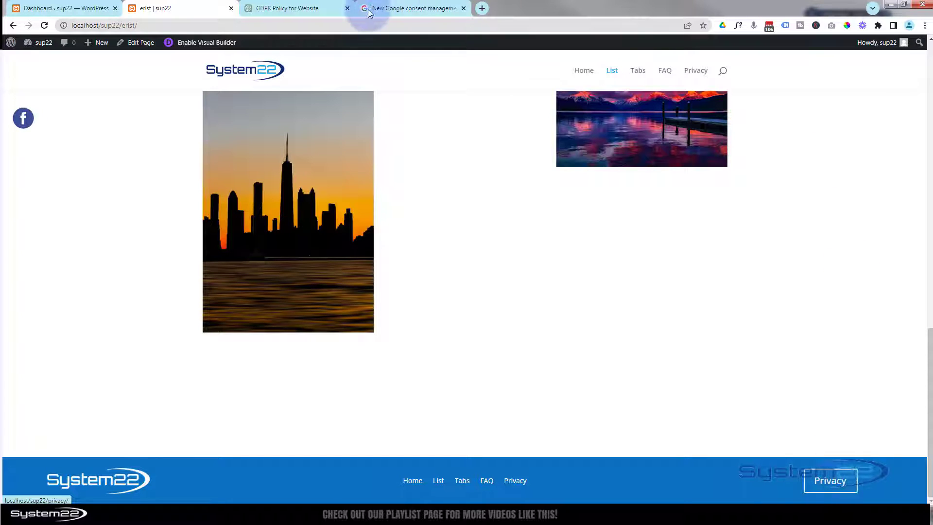
# Step: Create a new page titled GDPR with the Divi Builder, building it from scratch with a single-column row
pyautogui.moveTo(96, 47)
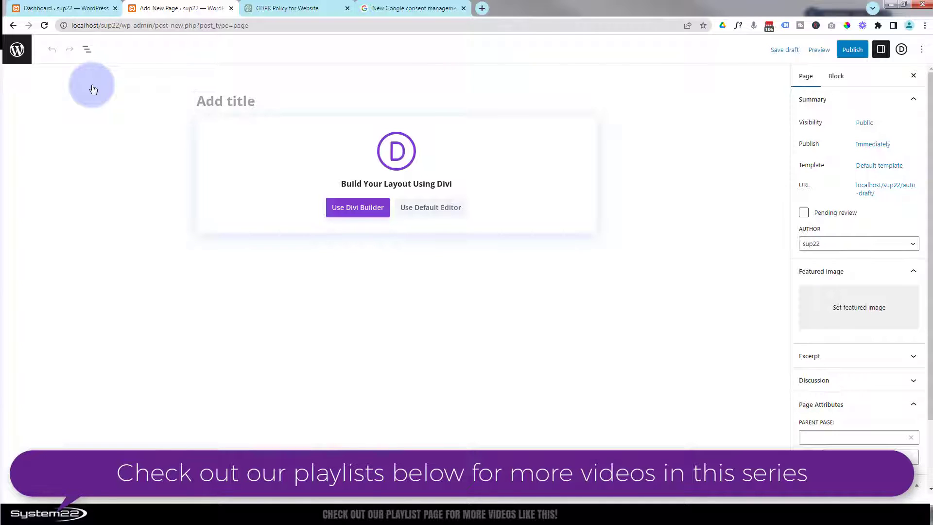
pyautogui.click(346, 206)
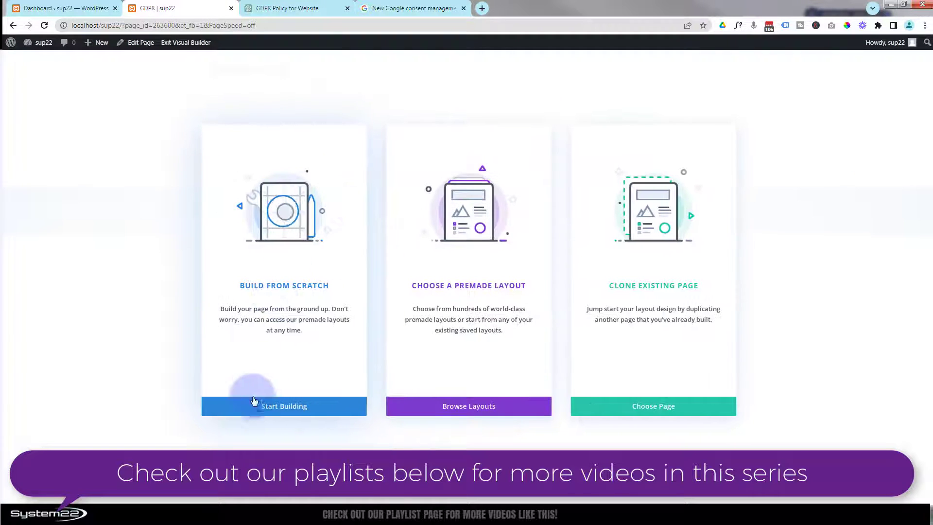
pyautogui.click(273, 407)
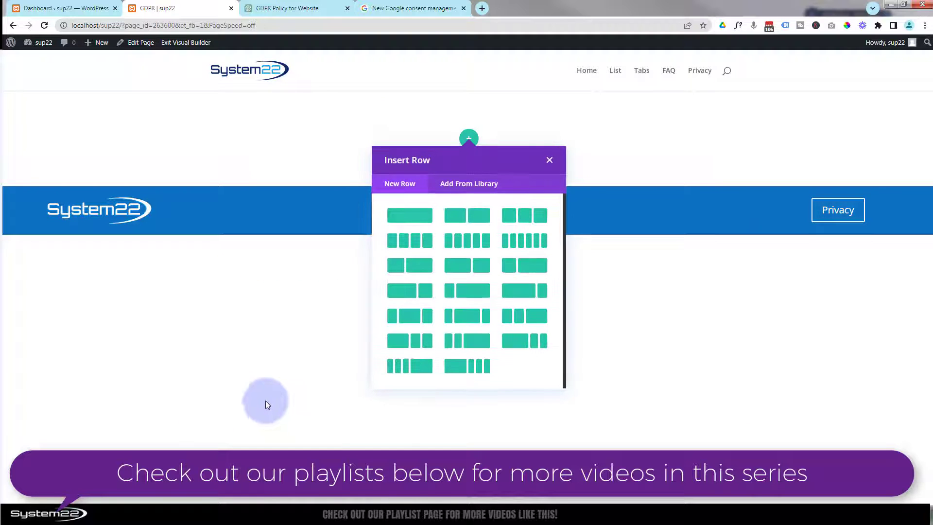
pyautogui.click(410, 215)
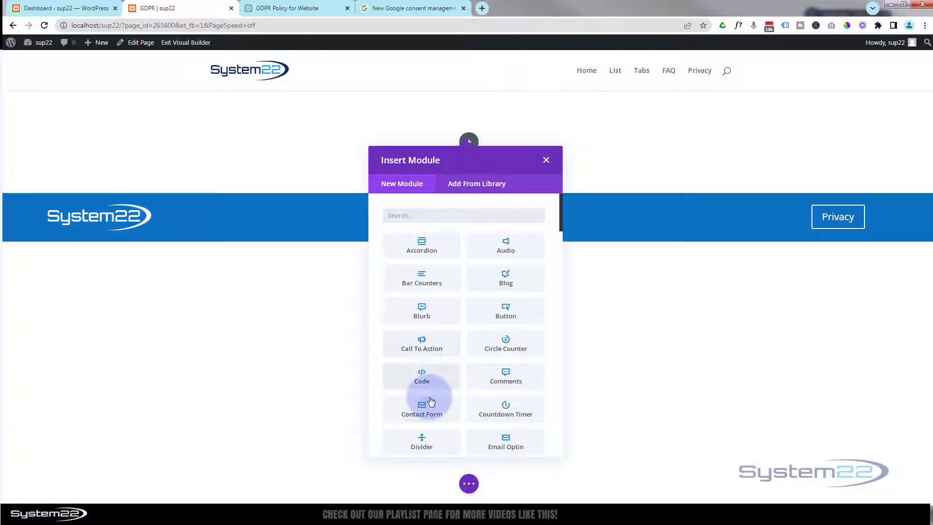
# Step: Add a Blurb module to the row and set its title to "GDPR Privacy Policy"
pyautogui.click(436, 314)
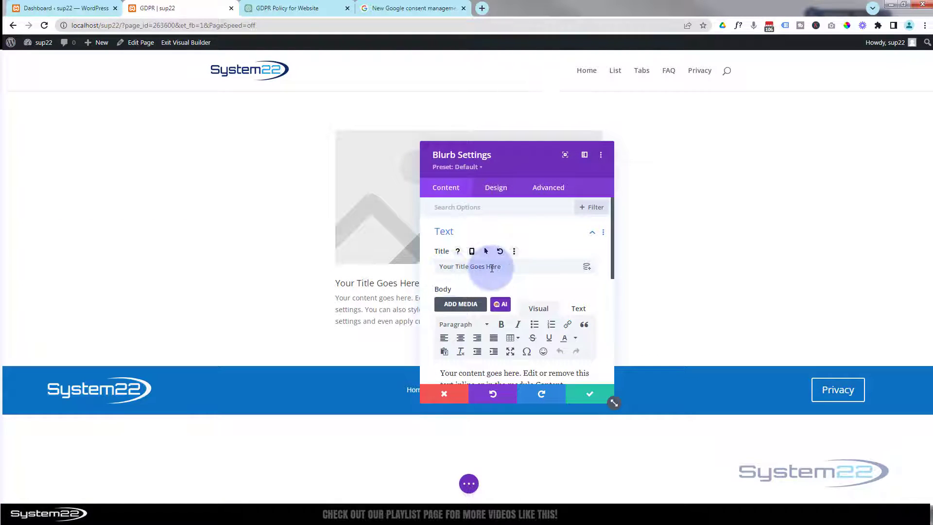
pyautogui.click(491, 268)
pyautogui.moveTo(501, 266); pyautogui.dragTo(428, 267)
pyautogui.write('GDP')
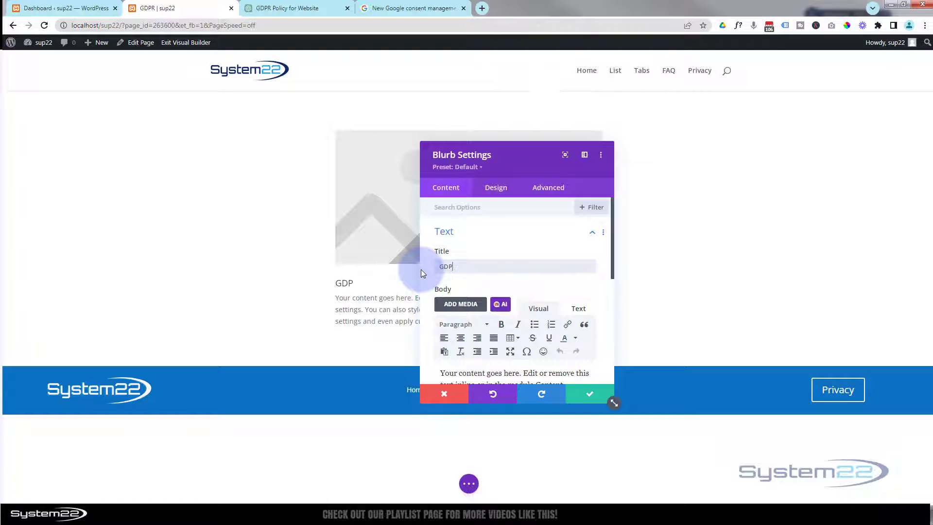
pyautogui.write('R Privacy Policy')
pyautogui.scroll(-3, 483, 292)
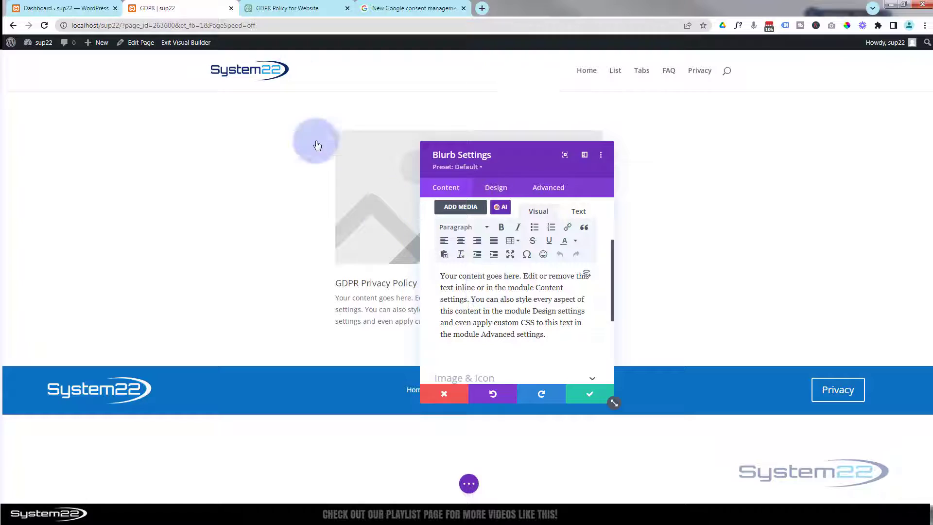
# Step: Copy the GDPR policy text from ChatGPT, up to "[End of Privacy Policy]", and paste it over the blurb's placeholder body
pyautogui.click(288, 8)
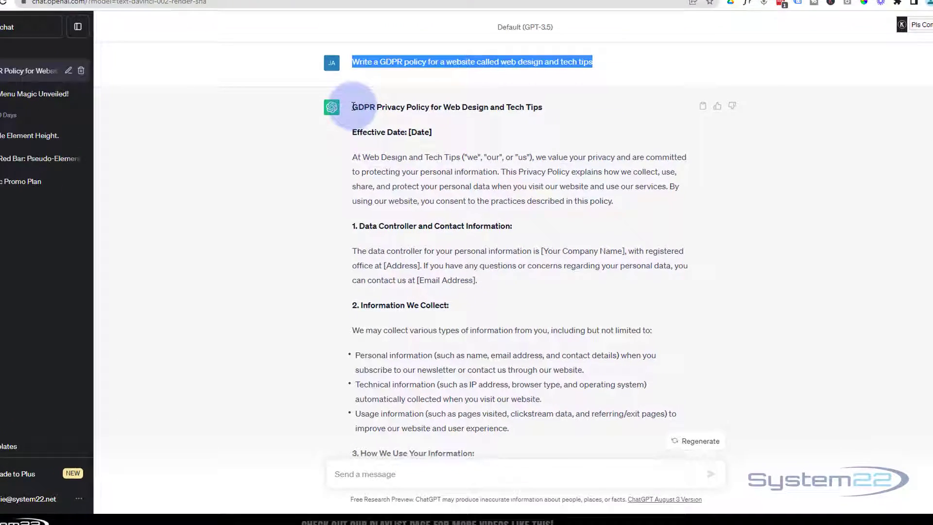
pyautogui.moveTo(354, 106); pyautogui.dragTo(543, 396)
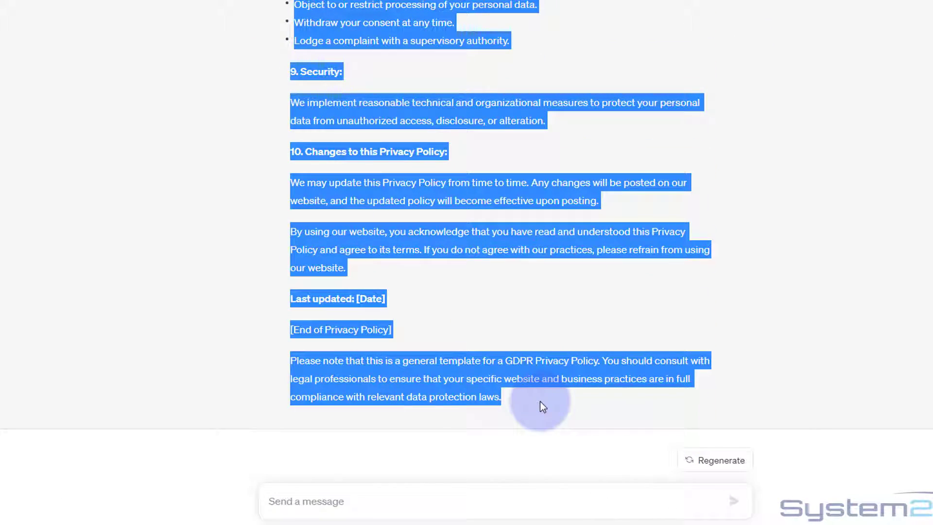
pyautogui.keyDown('shift'); pyautogui.click(424, 332); pyautogui.keyUp('shift')
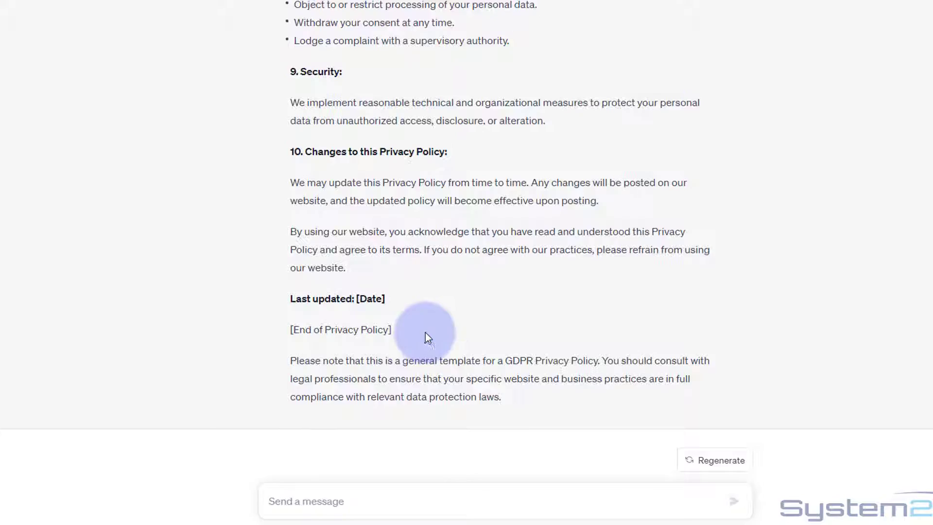
pyautogui.scroll(18, 466, 218)
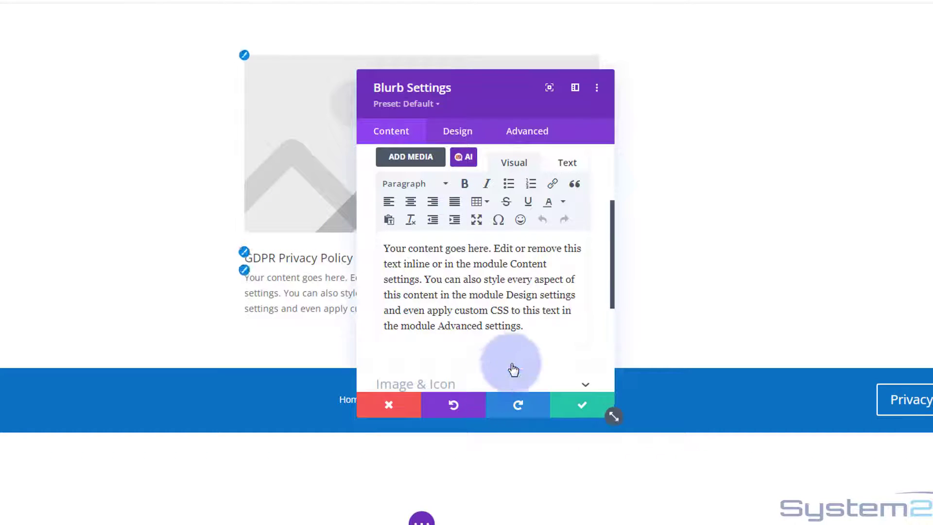
pyautogui.moveTo(525, 325); pyautogui.dragTo(383, 248)
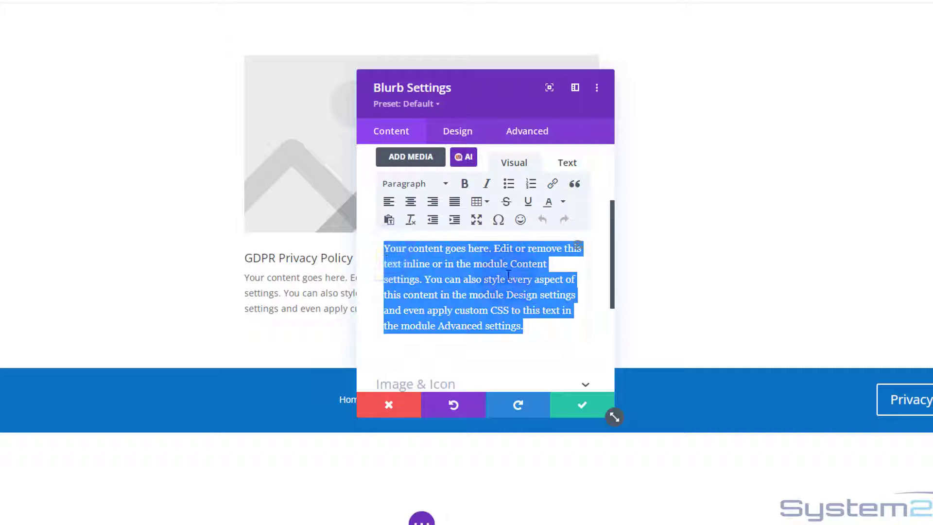
pyautogui.hotkey('ctrl', 'v')
# Step: Replace the blurb's image with an icon, searching for "exc" and choosing the exclamation mark in a triangle
pyautogui.scroll(-5, 530, 277)
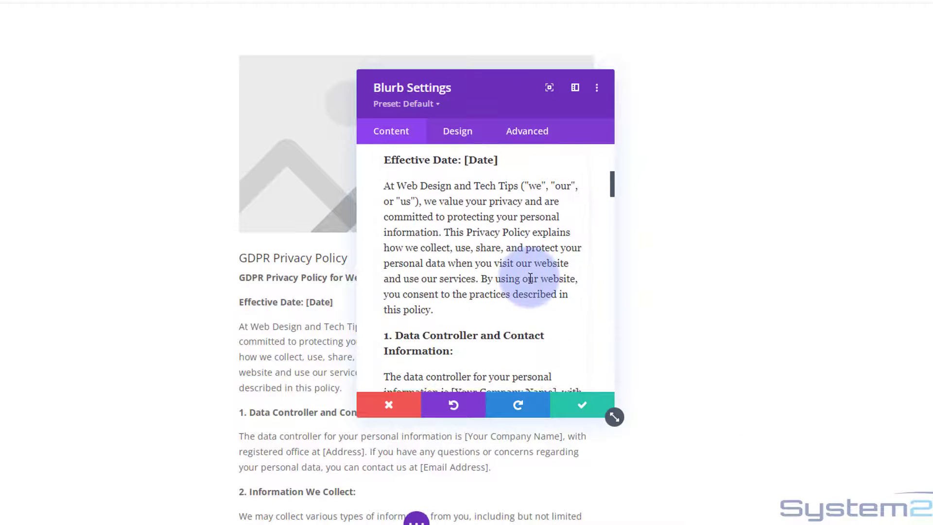
pyautogui.scroll(-10, 531, 278)
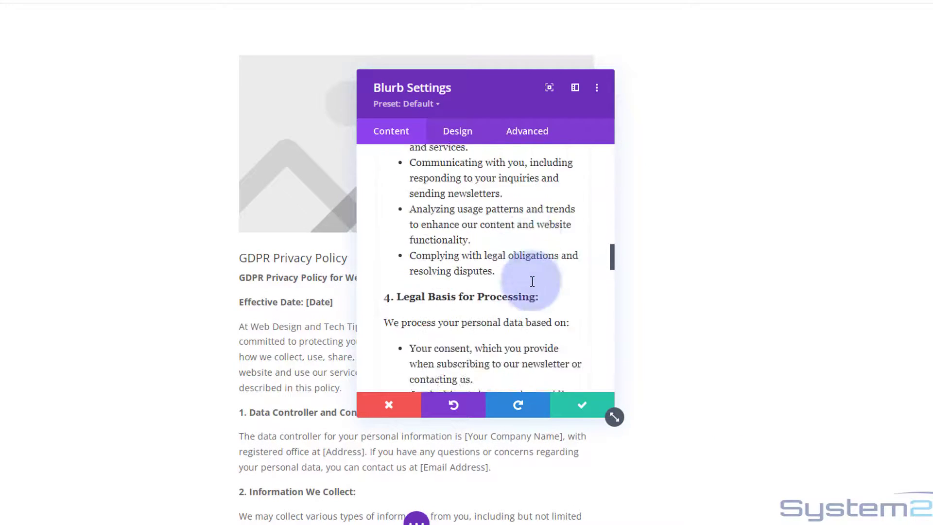
pyautogui.scroll(-10, 535, 284)
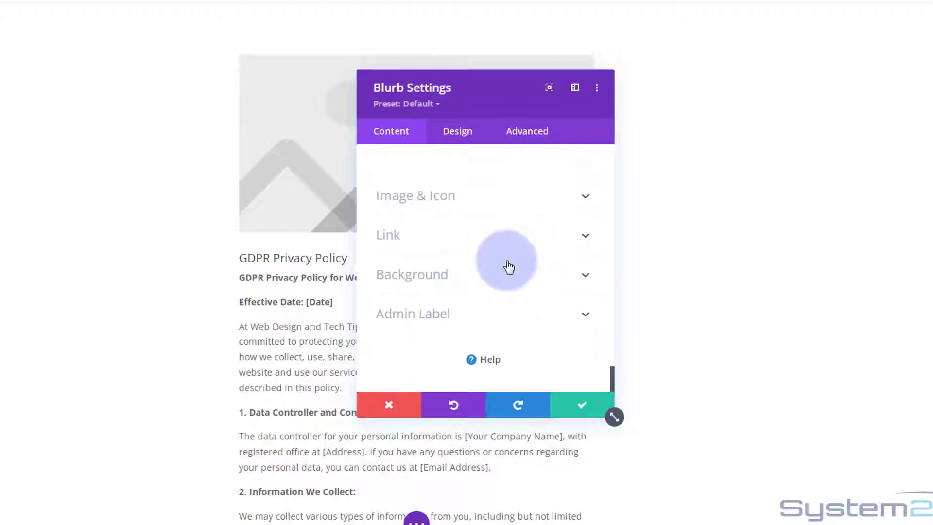
pyautogui.click(475, 207)
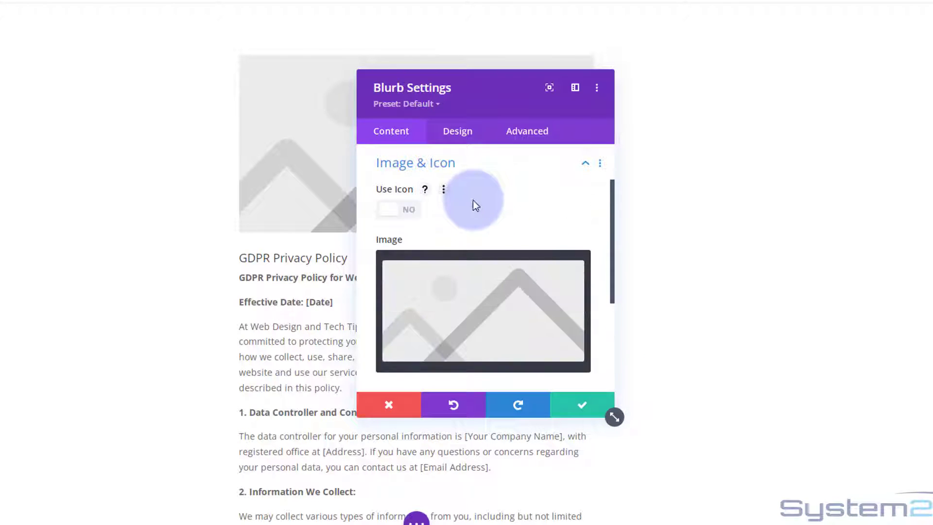
pyautogui.click(406, 209)
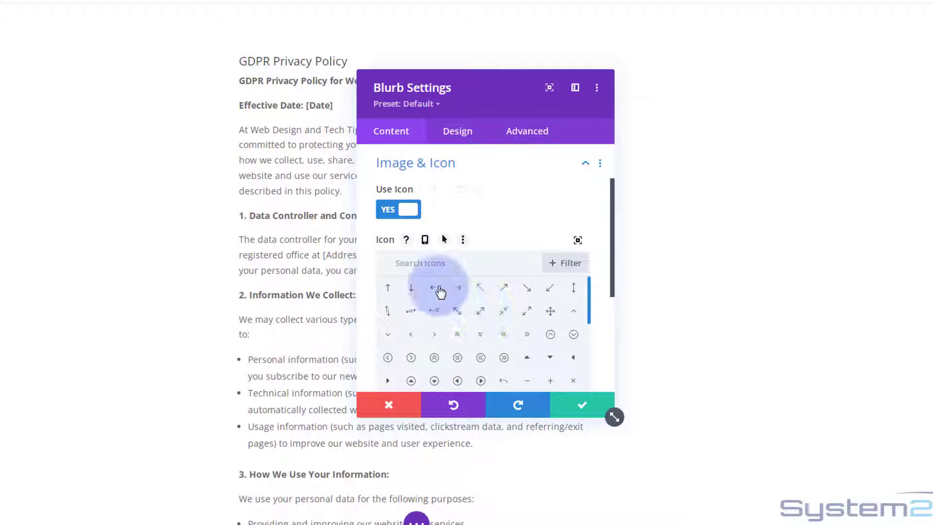
pyautogui.click(427, 264)
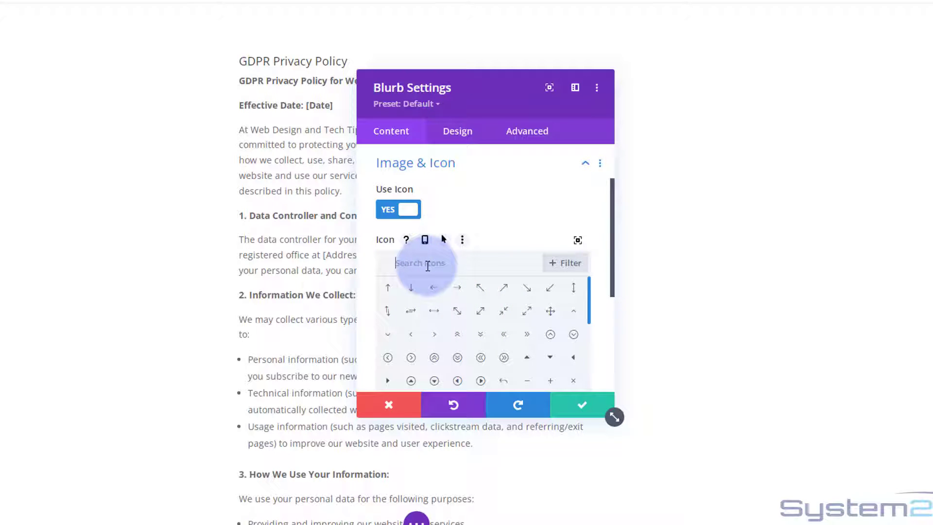
pyautogui.write('exc')
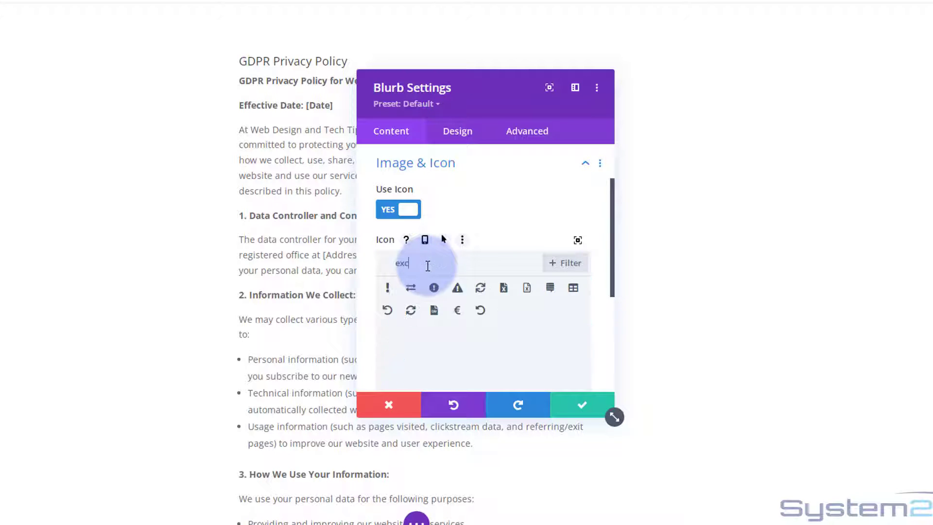
pyautogui.click(457, 290)
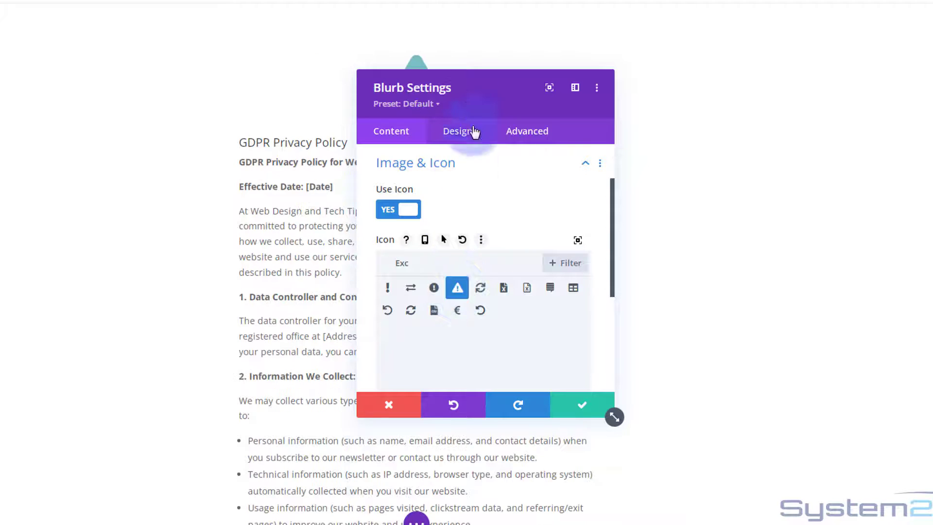
# Step: Move the blurb settings clear of the content and give the blurb a light grey background colour
pyautogui.moveTo(481, 100); pyautogui.dragTo(789, 89)
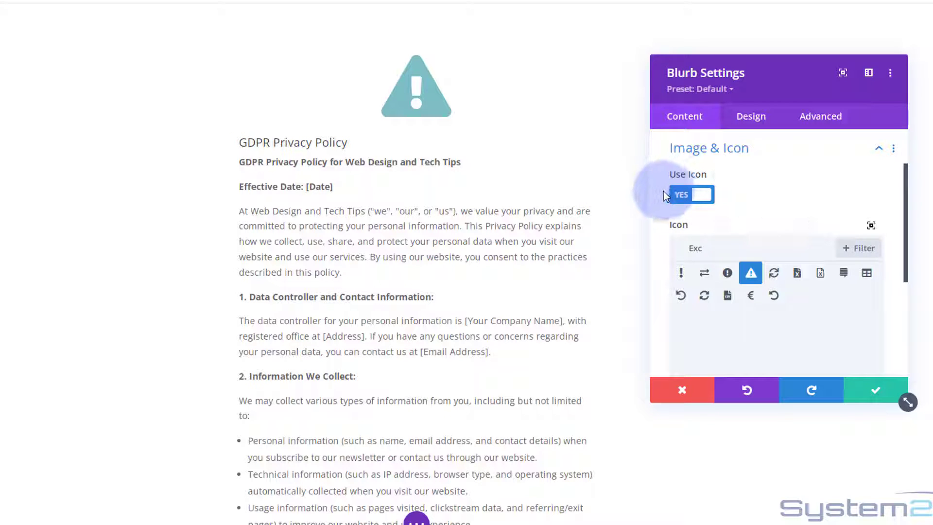
pyautogui.scroll(-1, 663, 192)
pyautogui.scroll(-4, 664, 198)
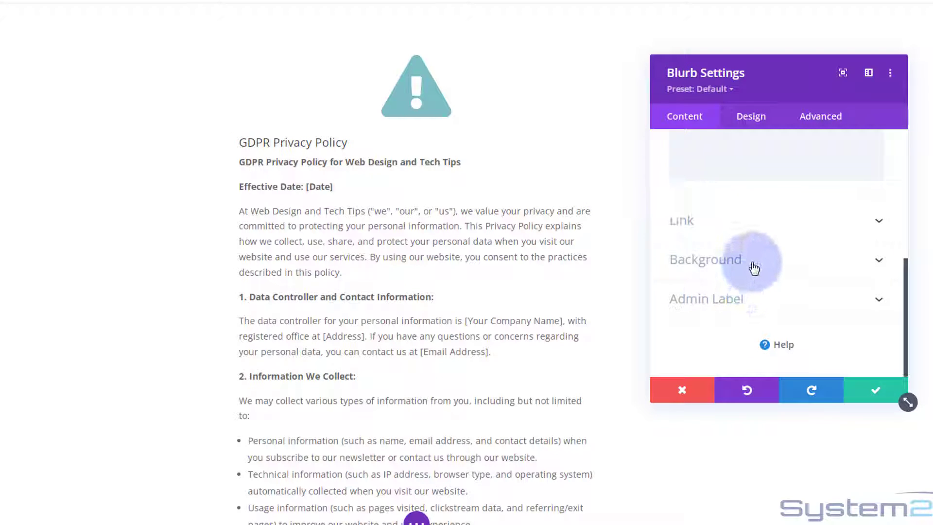
pyautogui.click(754, 266)
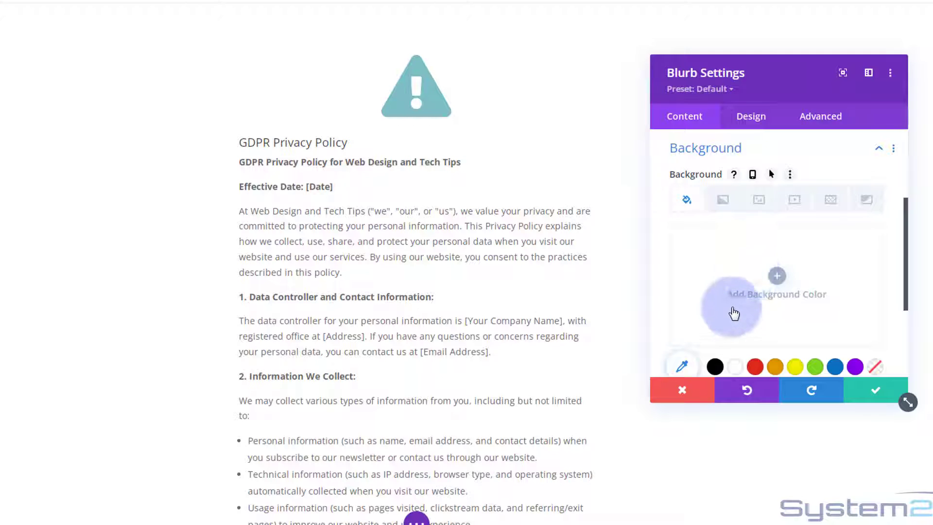
pyautogui.scroll(-3, 719, 307)
pyautogui.click(683, 267)
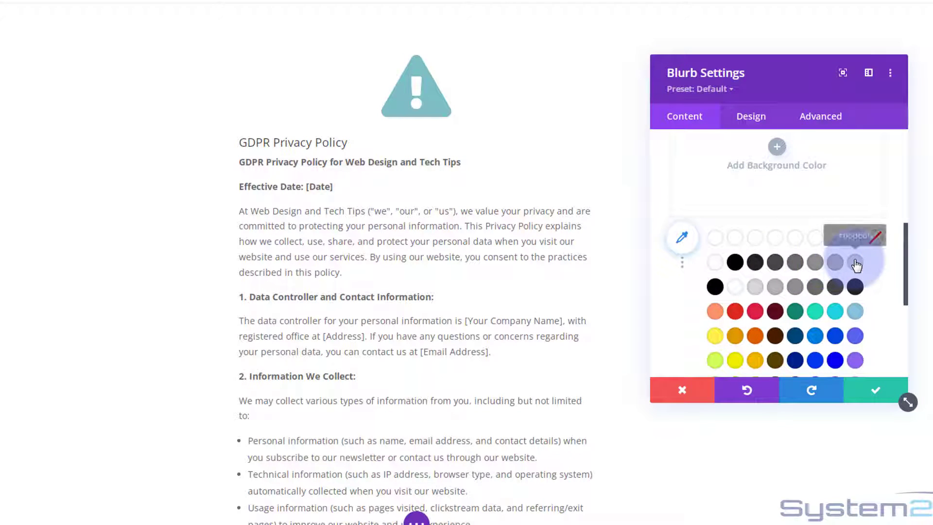
pyautogui.click(855, 264)
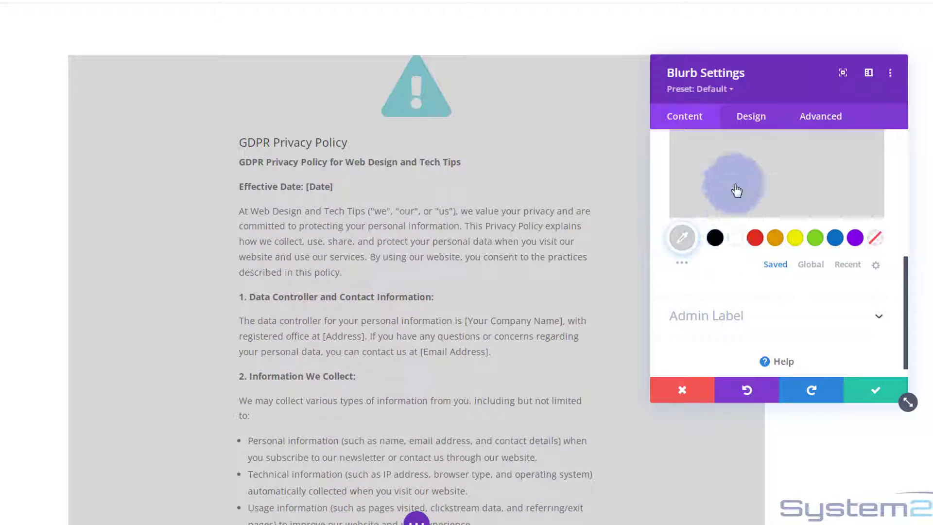
# Step: Set the blurb's padding to 30px on the top, bottom, left and right, and save the blurb settings
pyautogui.click(759, 122)
pyautogui.scroll(-5, 759, 162)
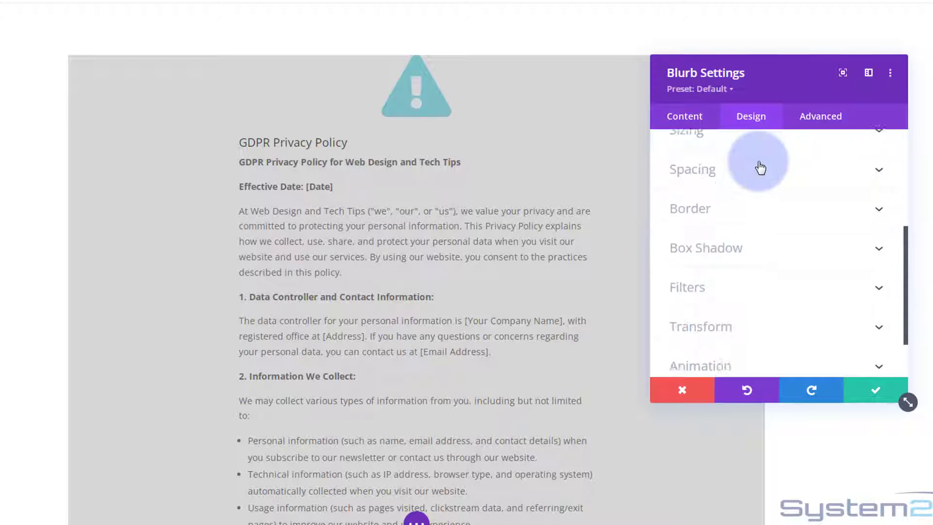
pyautogui.scroll(3, 760, 166)
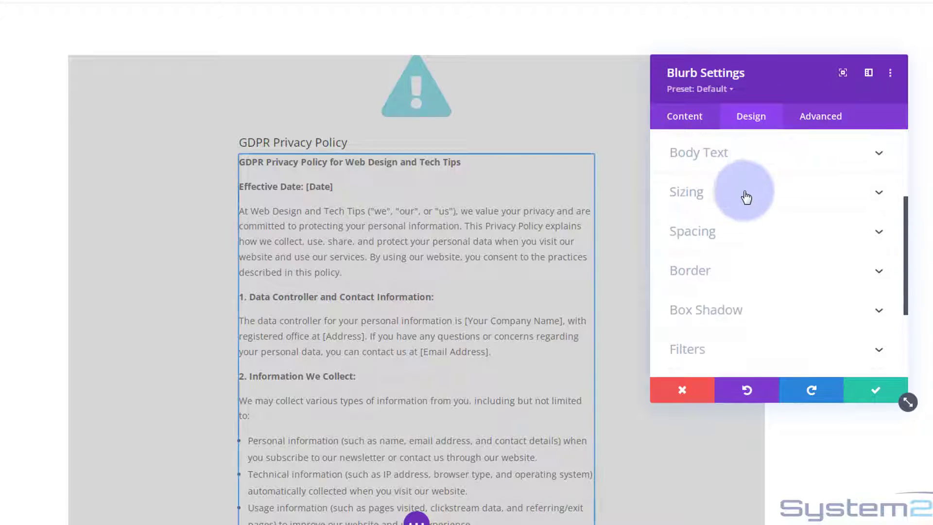
pyautogui.click(758, 238)
pyautogui.click(684, 258)
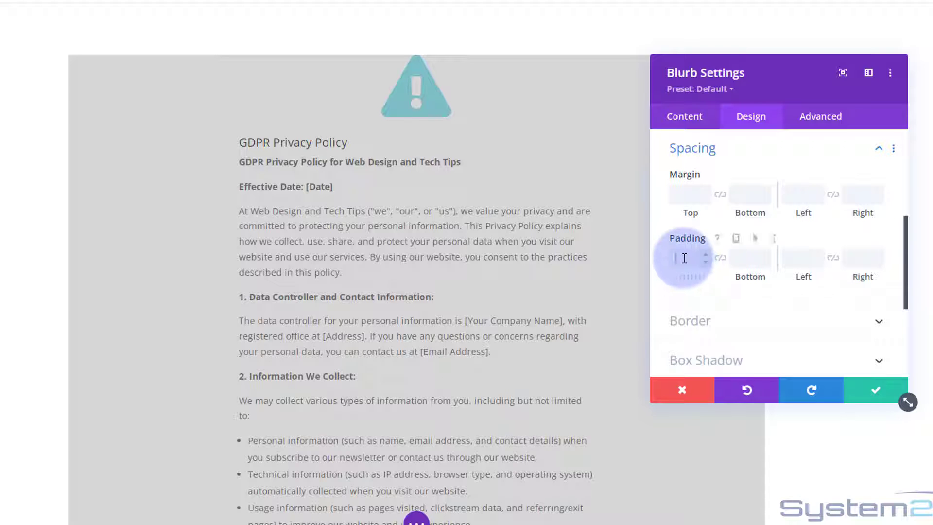
pyautogui.write('30px')
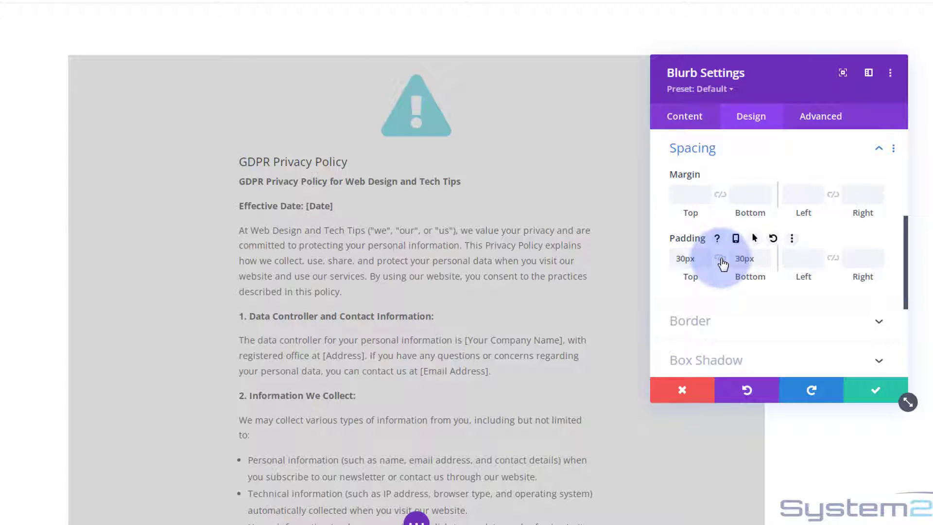
pyautogui.click(721, 261)
pyautogui.click(798, 255)
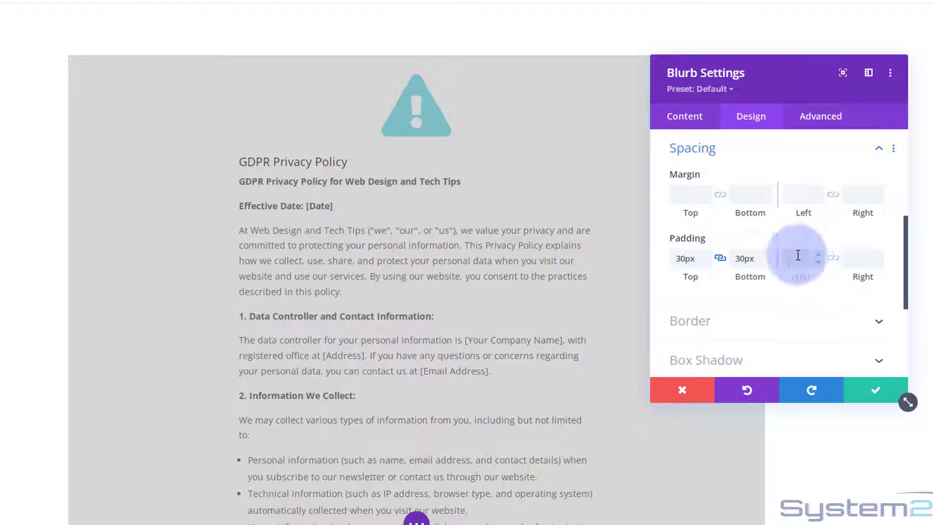
pyautogui.write('30px')
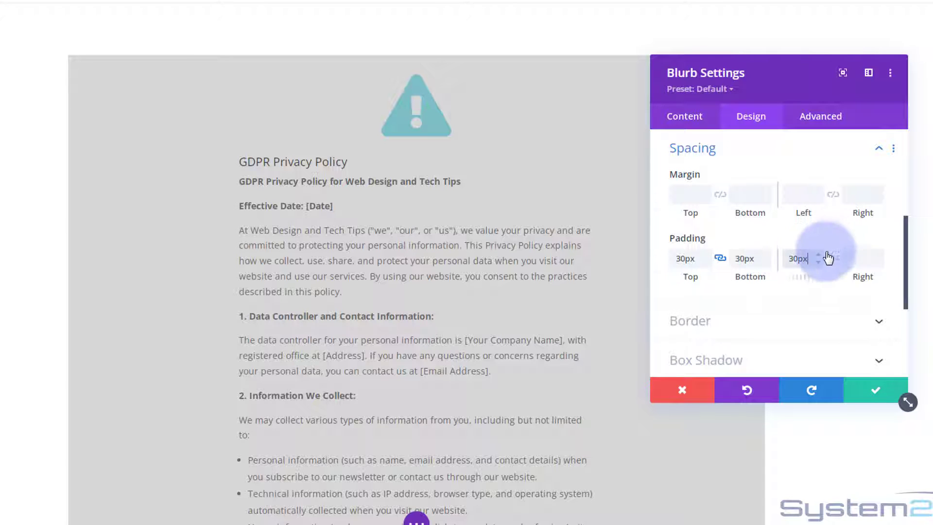
pyautogui.click(831, 263)
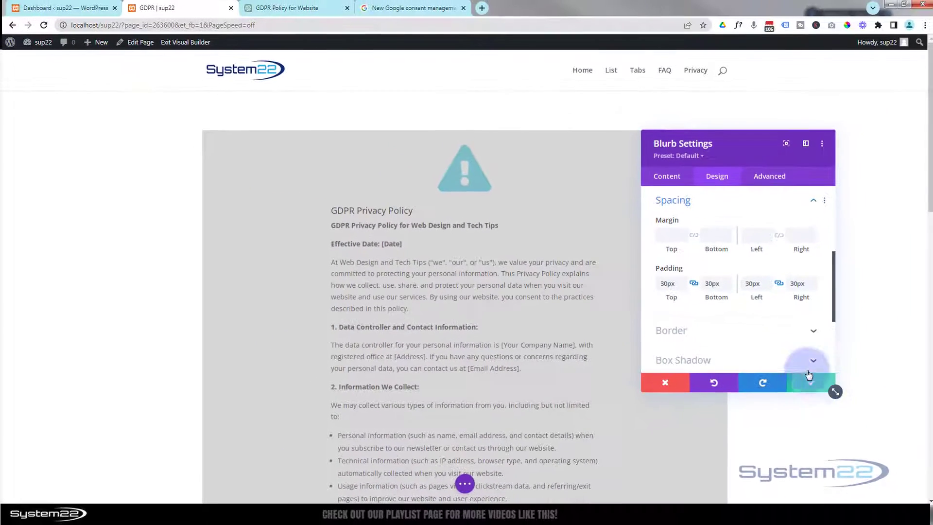
pyautogui.click(875, 389)
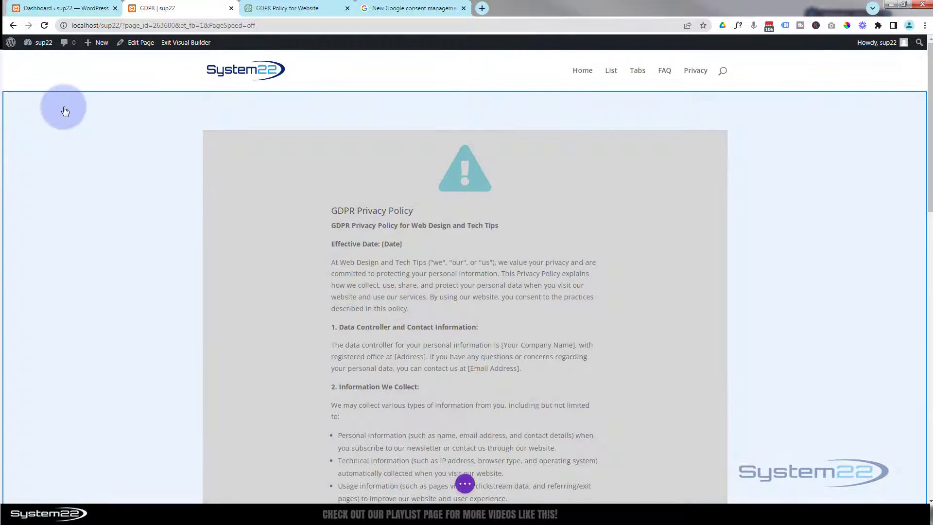
# Step: Give the section behind the blurb the dark background colour #242424 and save the section settings
pyautogui.moveTo(57, 119)
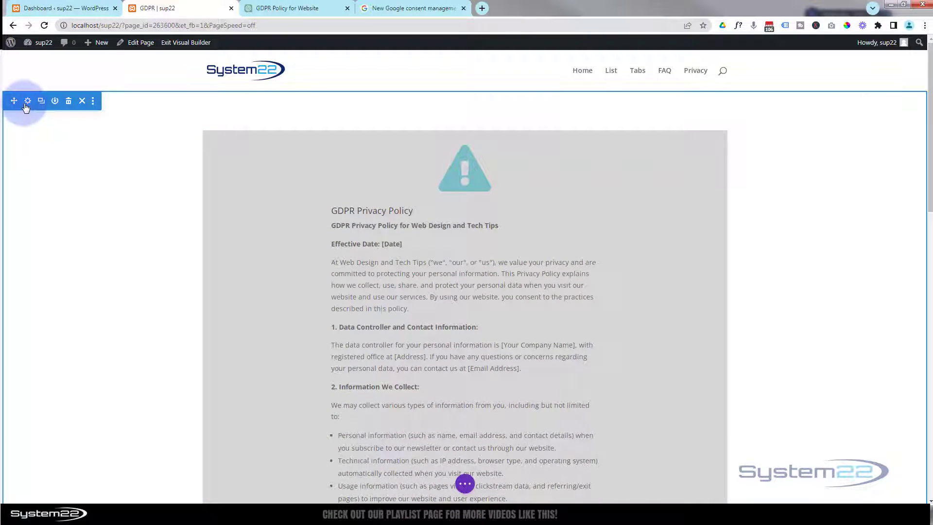
pyautogui.click(28, 102)
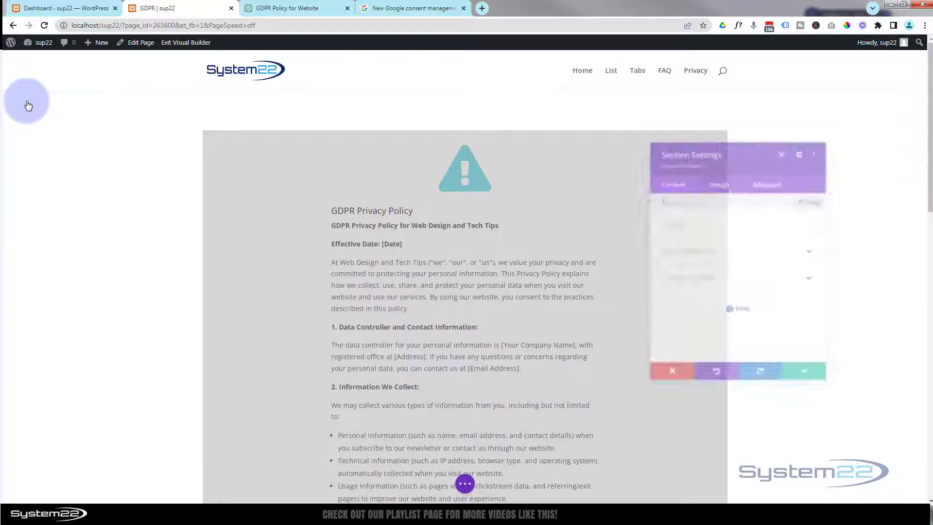
pyautogui.click(713, 253)
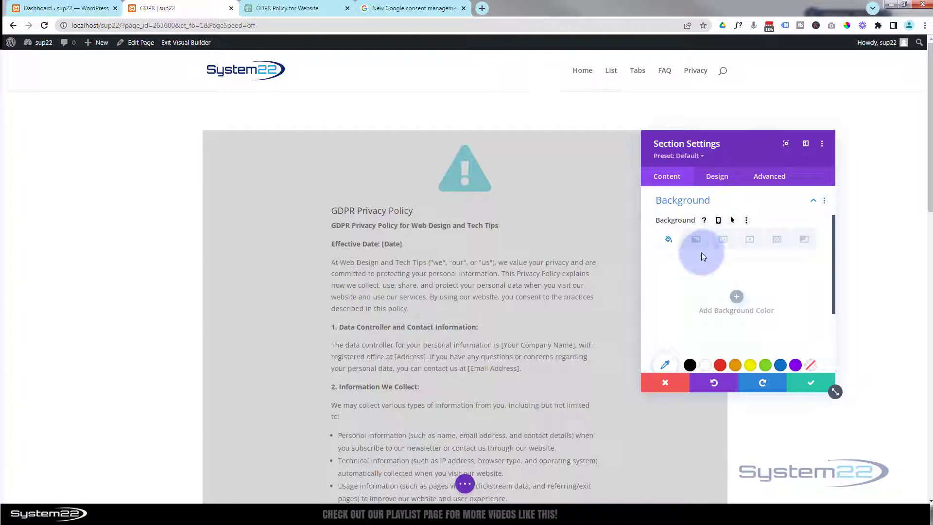
pyautogui.click(709, 309)
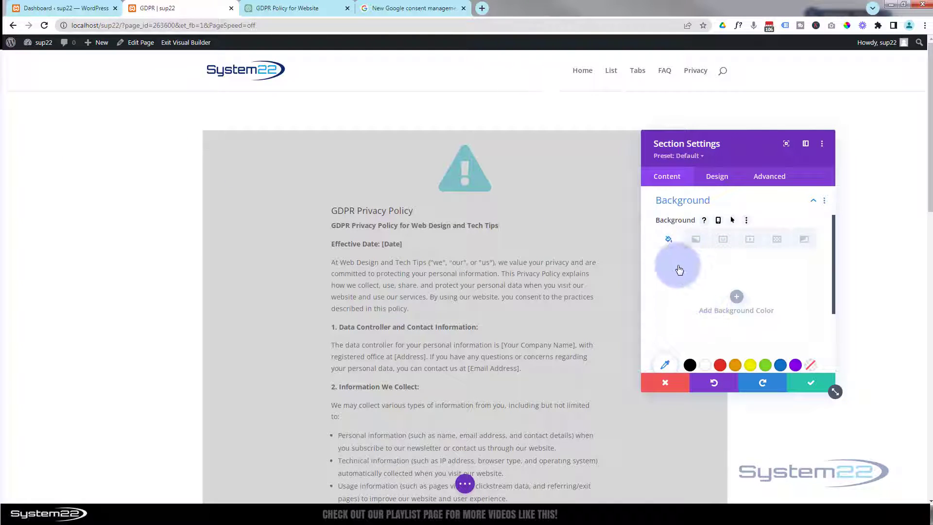
pyautogui.scroll(-2, 677, 267)
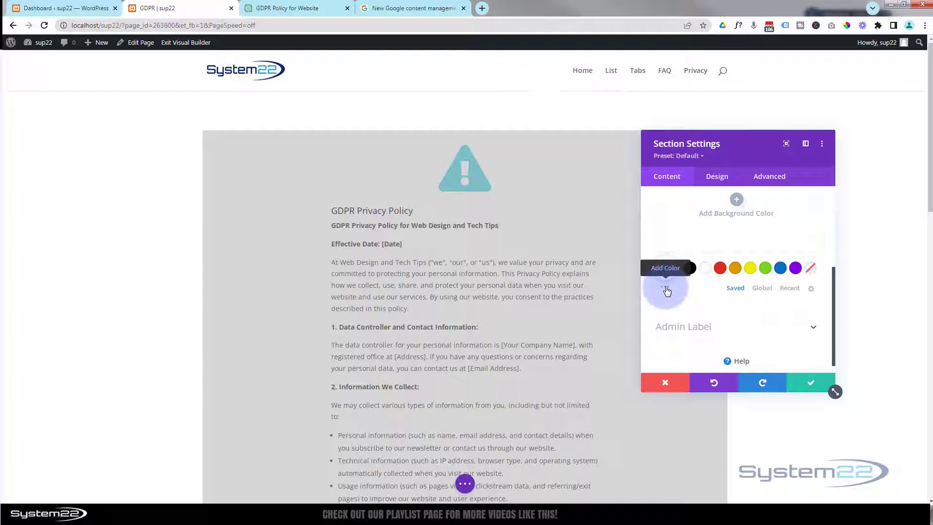
pyautogui.click(666, 288)
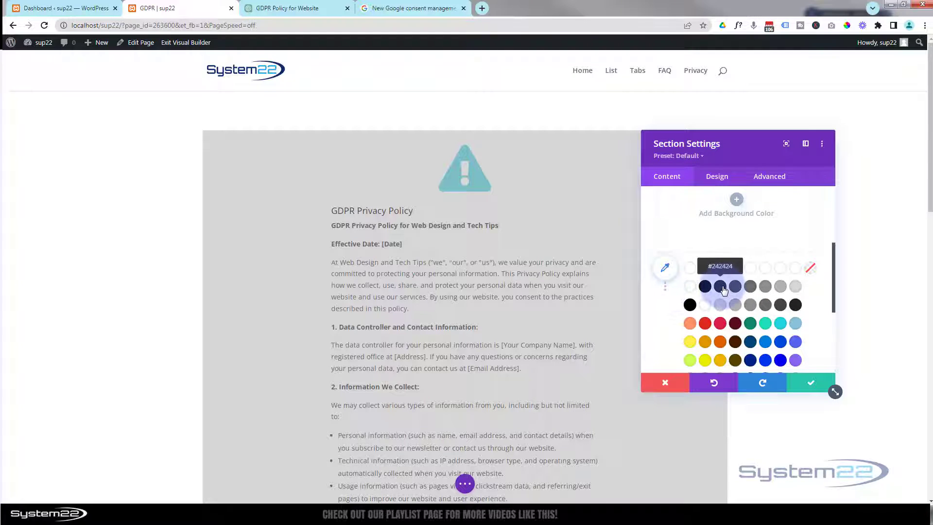
pyautogui.click(723, 289)
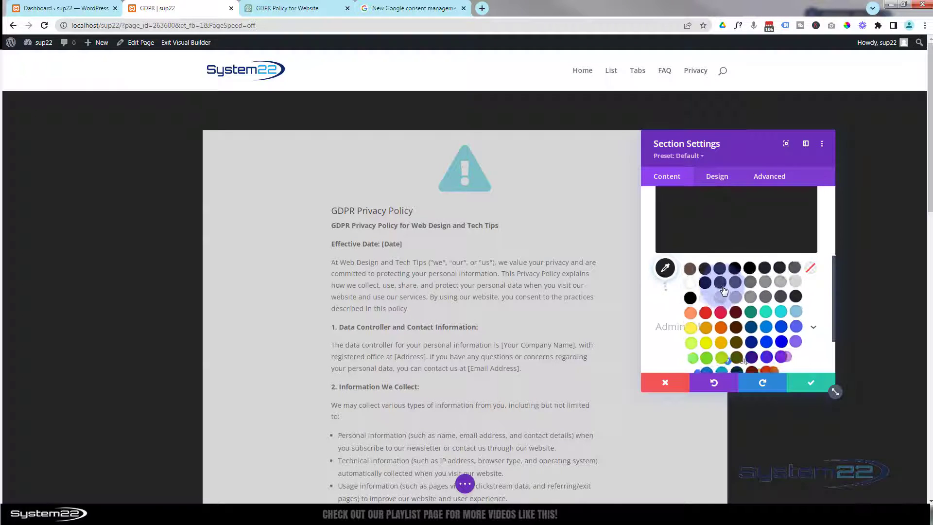
pyautogui.click(805, 387)
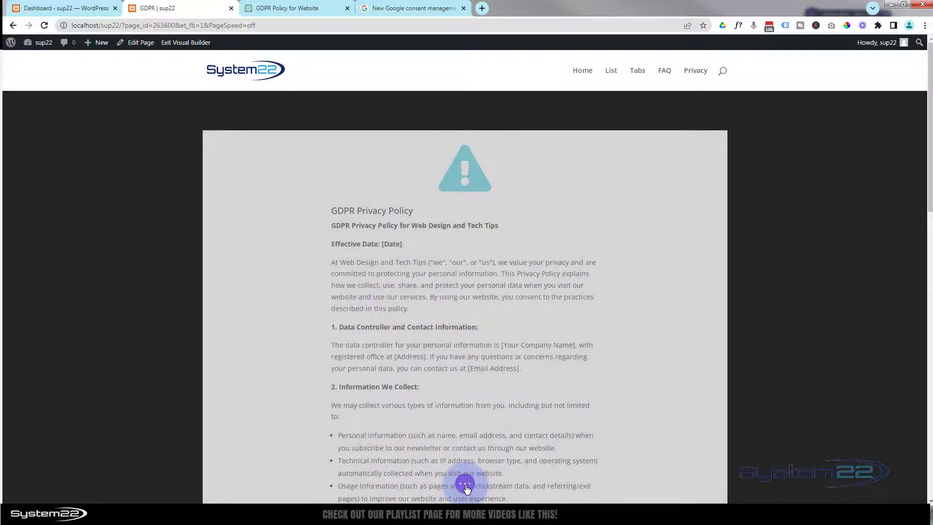
# Step: Publish the page and exit the Visual Builder, dismissing the existing policy popup to inspect the live page's address
pyautogui.click(465, 483)
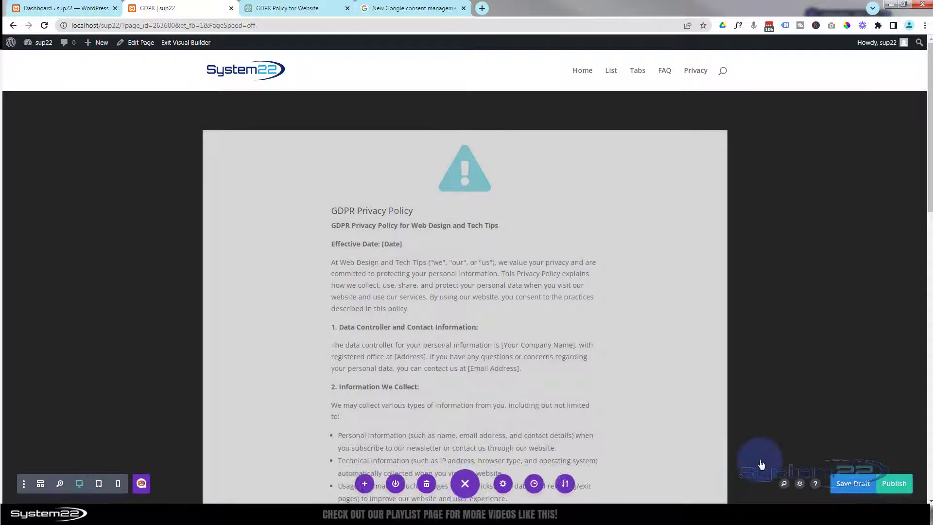
pyautogui.click(903, 486)
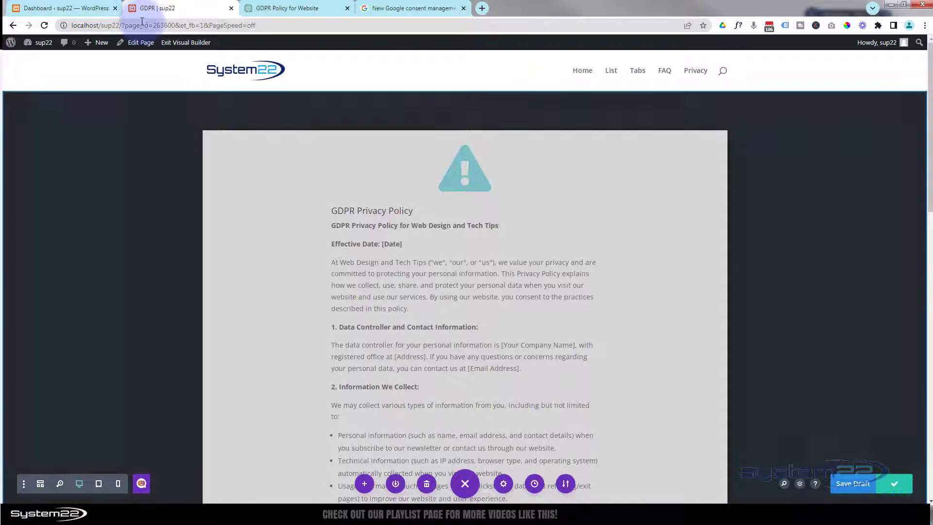
pyautogui.click(182, 43)
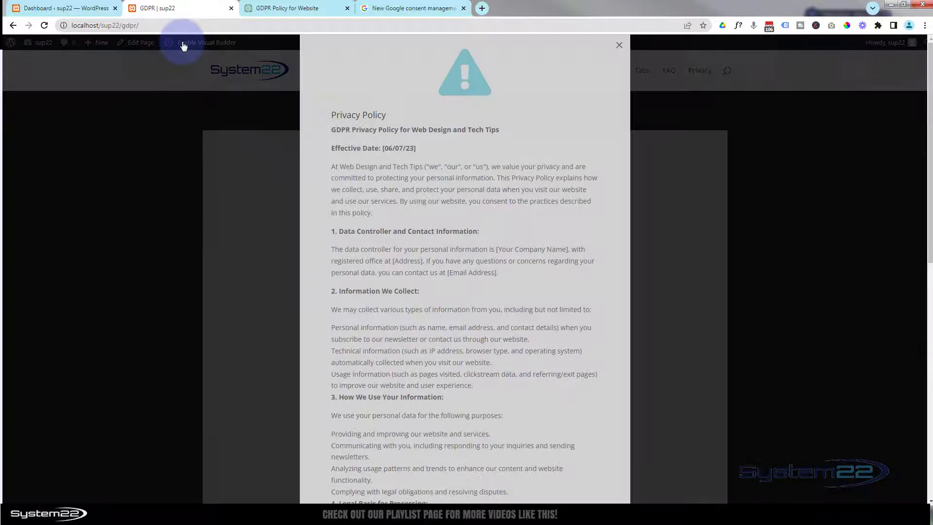
pyautogui.click(620, 45)
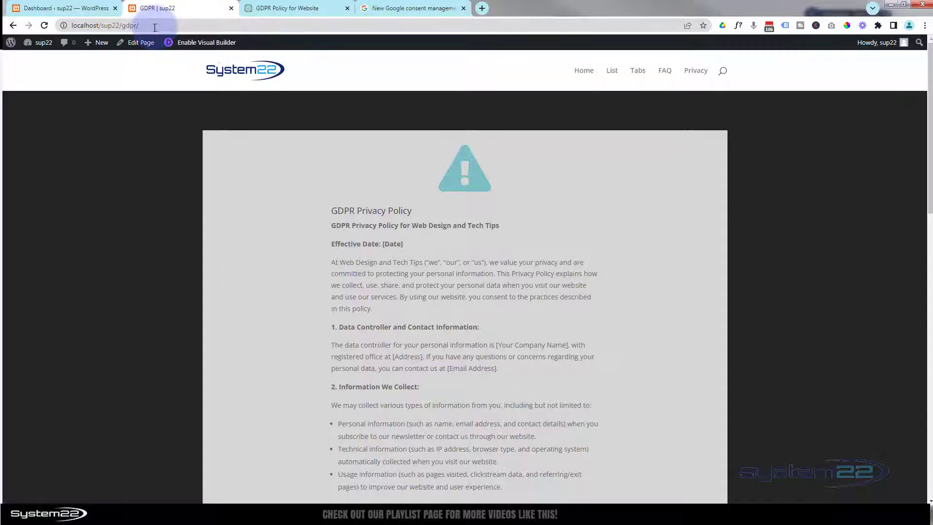
pyautogui.click(71, 27)
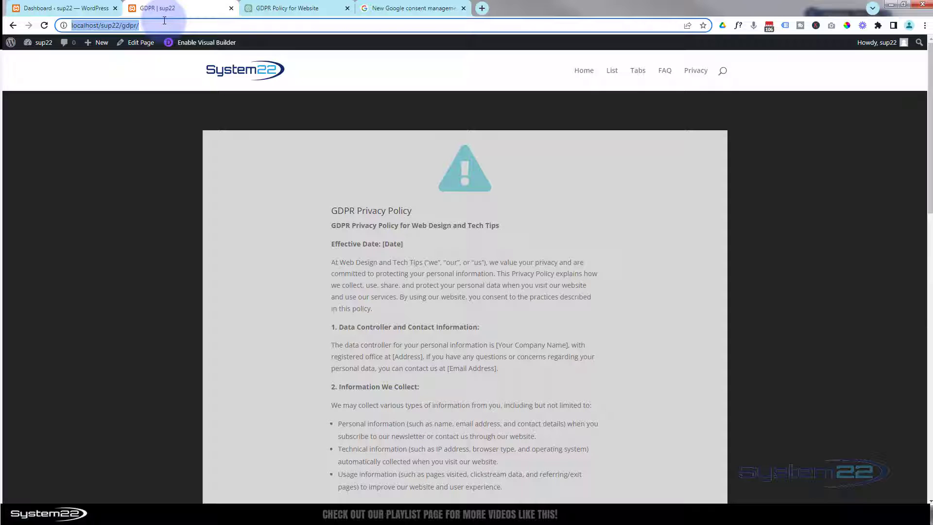
# Step: Go to the WordPress dashboard and open the Divi Supreme Pro settings to check whether the Divi Popup extension is enabled
pyautogui.click(59, 8)
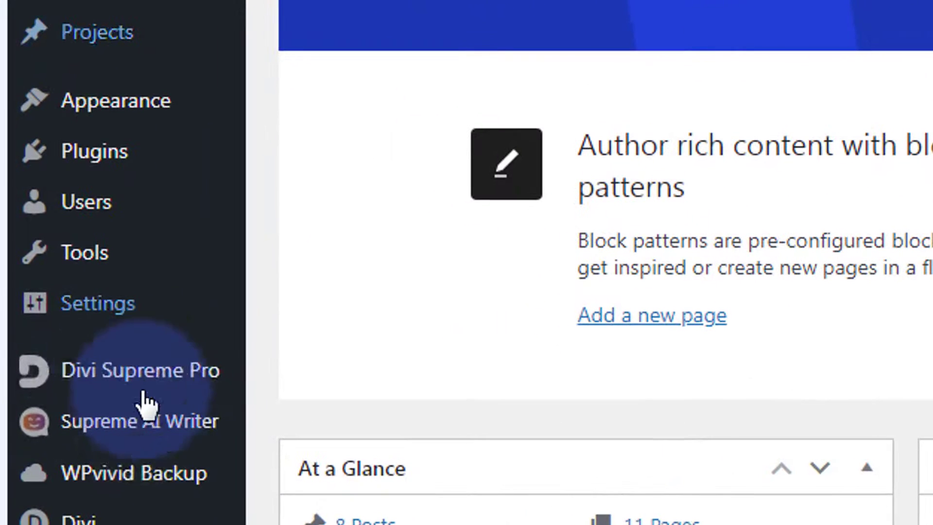
pyautogui.moveTo(94, 368)
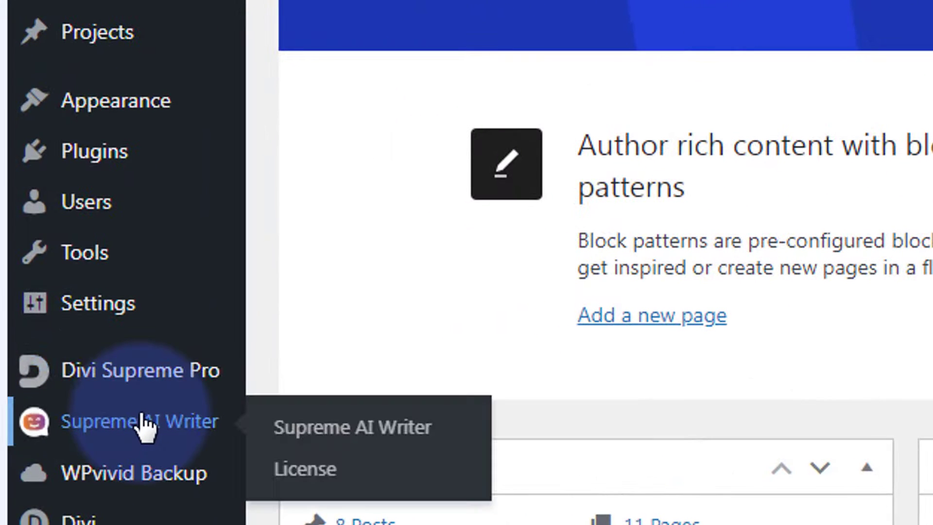
pyautogui.moveTo(145, 388)
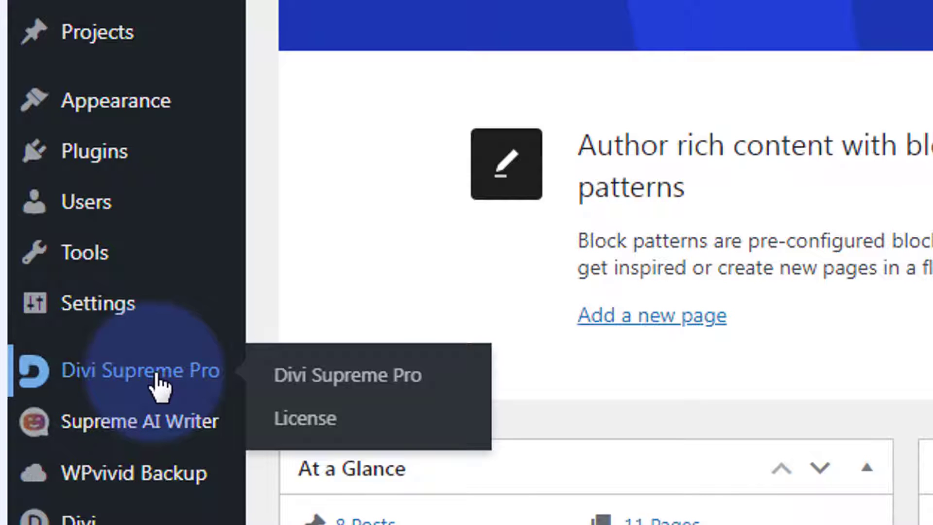
pyautogui.click(323, 384)
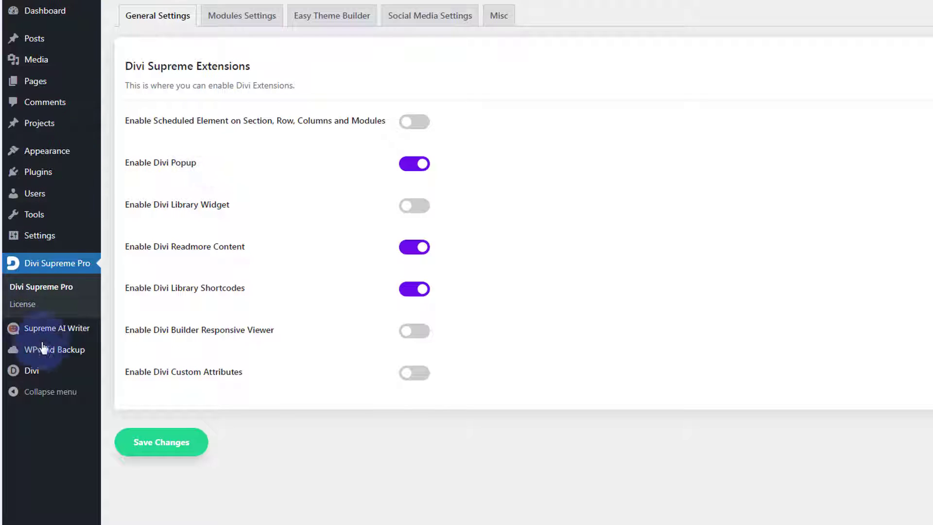
# Step: Open the Divi Theme Builder and delete the global footer, including its copies in the New posts and Homepage templates
pyautogui.moveTo(34, 373)
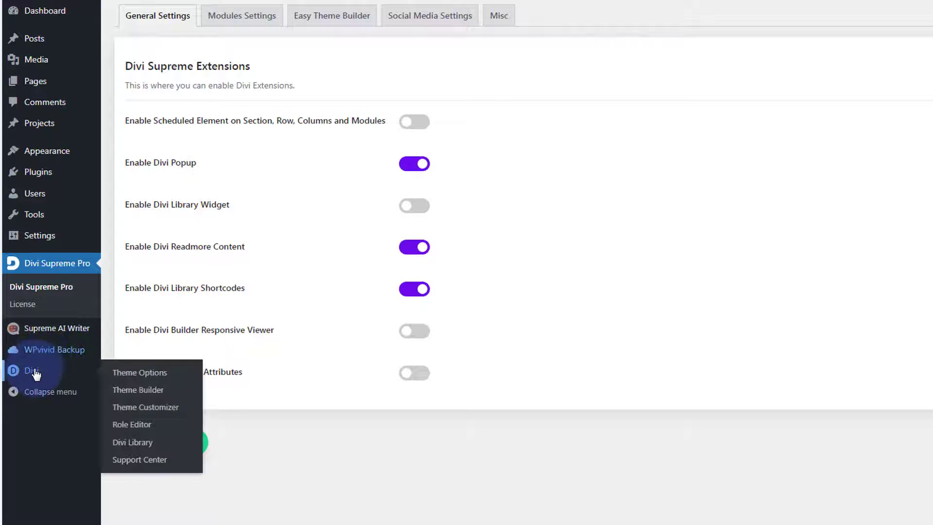
pyautogui.click(149, 398)
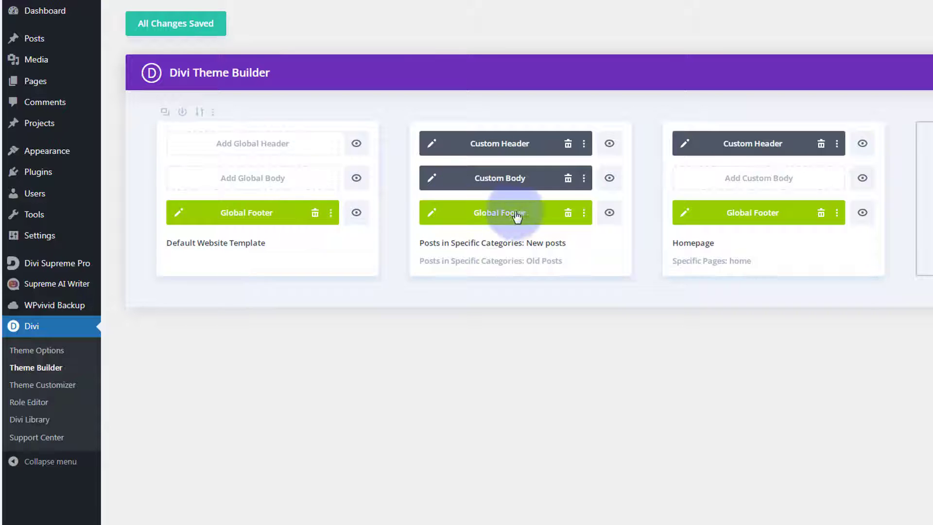
pyautogui.click(567, 212)
pyautogui.click(652, 348)
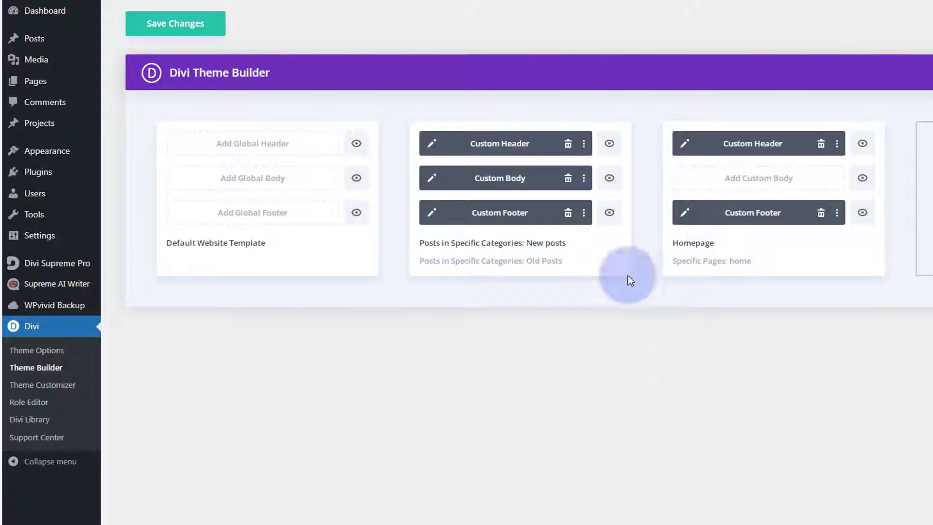
pyautogui.click(568, 214)
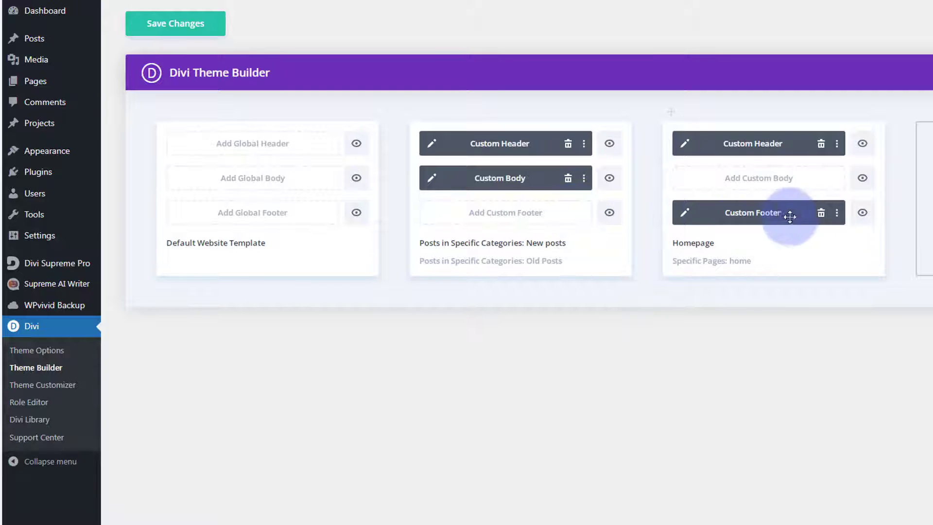
pyautogui.click(822, 215)
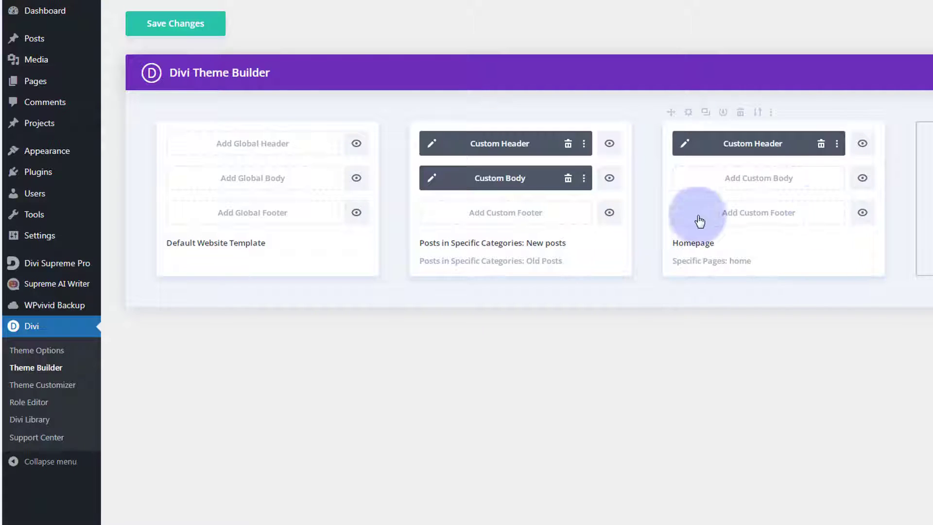
# Step: Start building a new global footer in the default website template and insert a two-thirds/one-third column row
pyautogui.click(259, 217)
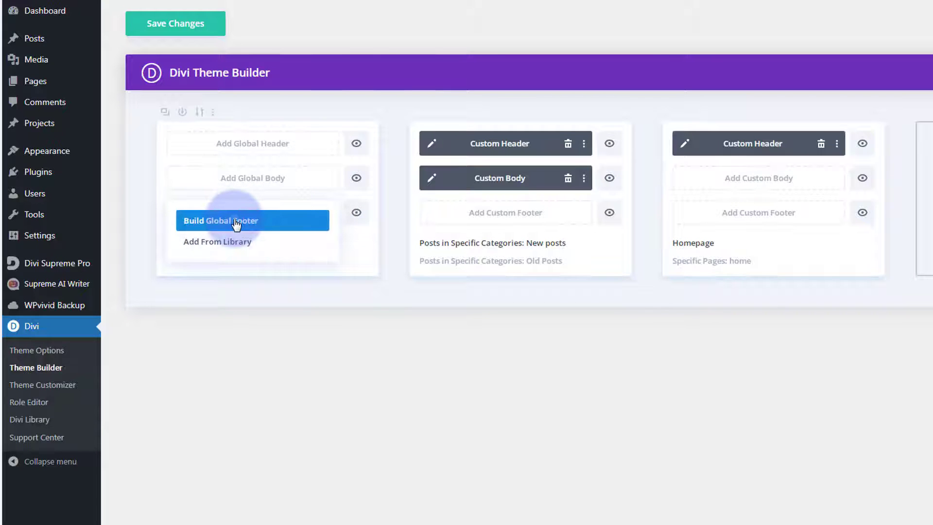
pyautogui.click(235, 223)
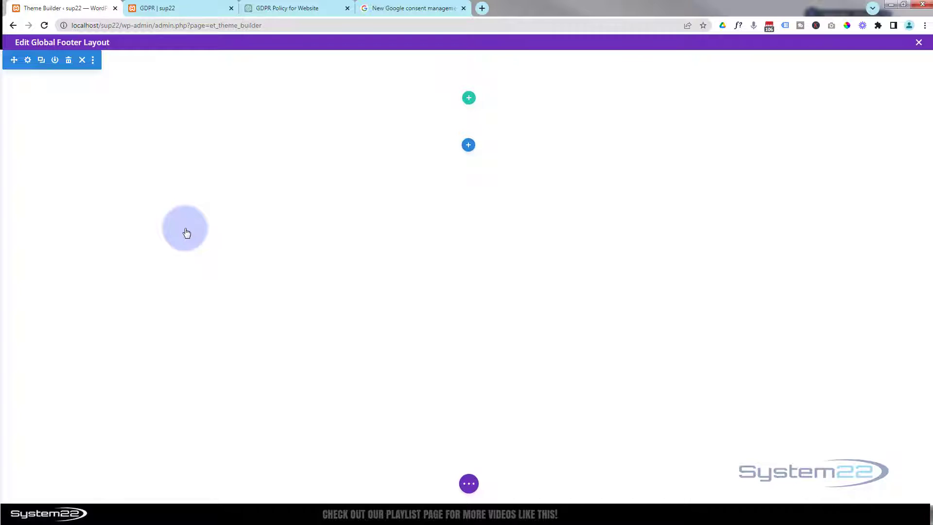
pyautogui.click(469, 98)
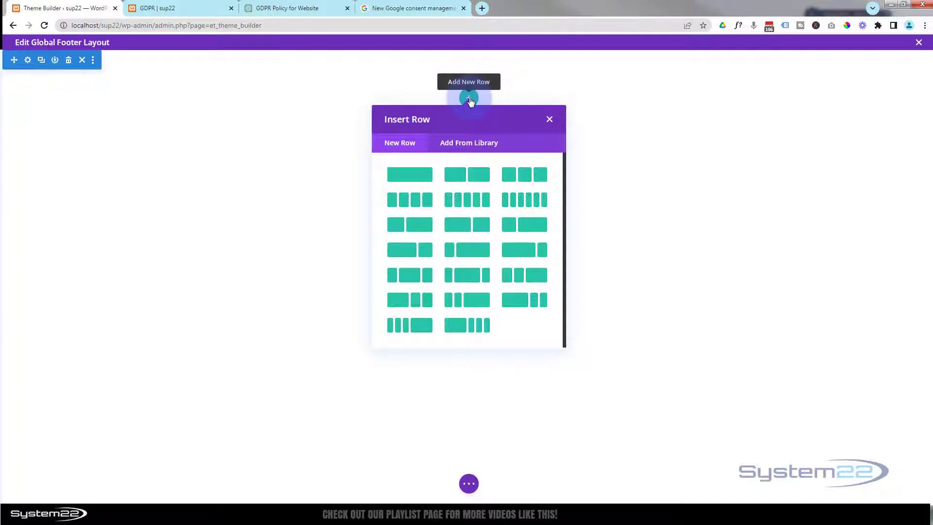
pyautogui.click(400, 251)
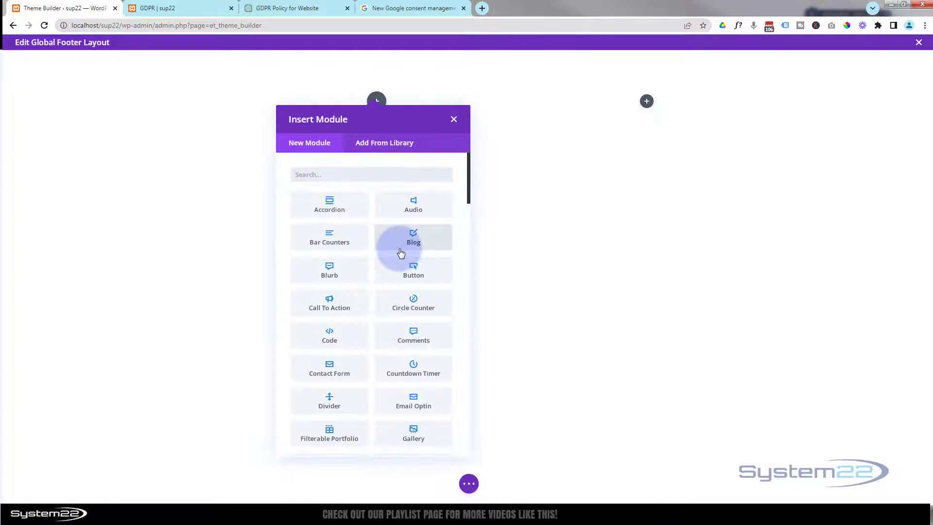
# Step: Add a Menu module to the row's wide column, keeping "top" as the displayed menu
pyautogui.scroll(-1, 368, 202)
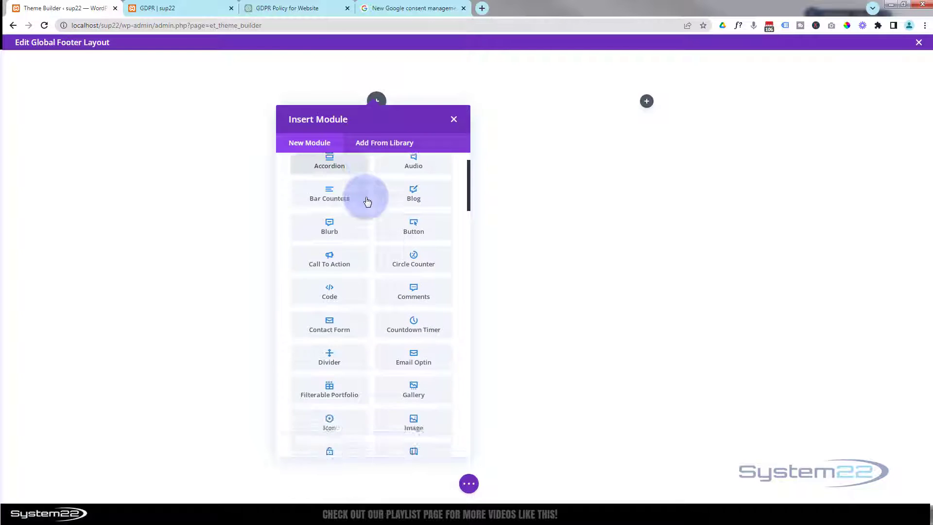
pyautogui.scroll(-5, 367, 201)
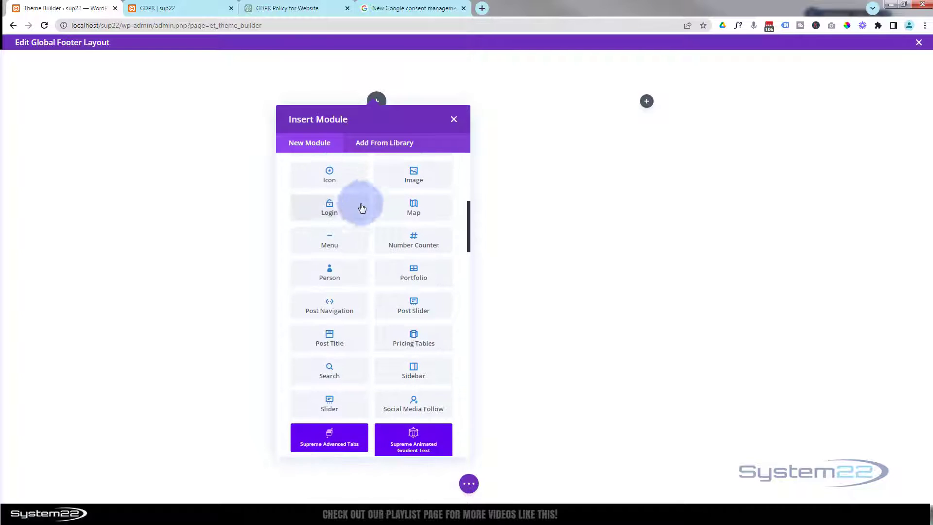
pyautogui.click(334, 243)
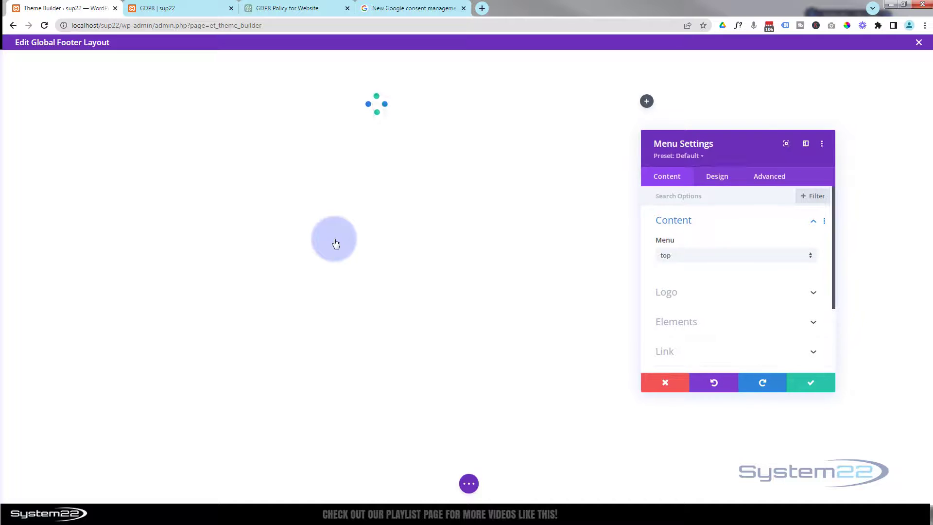
pyautogui.click(713, 261)
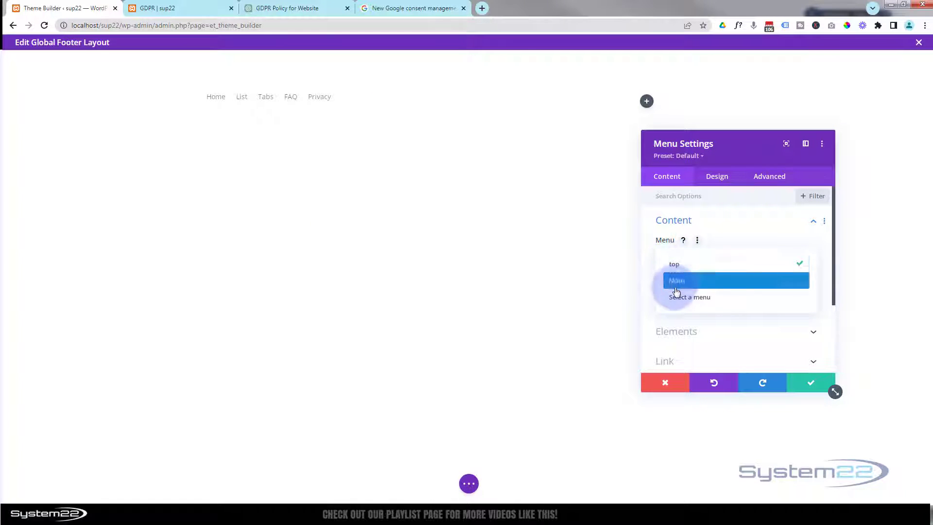
pyautogui.click(647, 253)
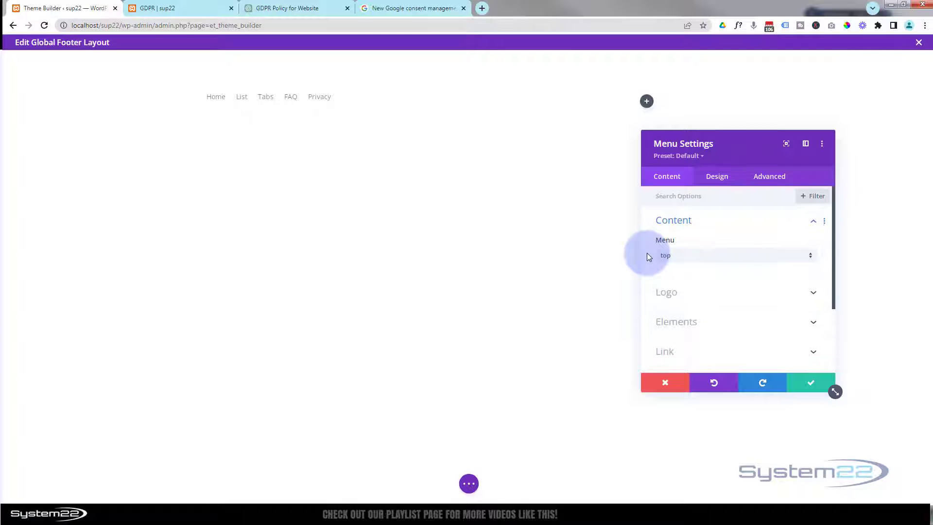
# Step: Set system22-white-b-shadow.png from the media library as the menu module's logo and save the module settings
pyautogui.click(695, 292)
pyautogui.click(735, 268)
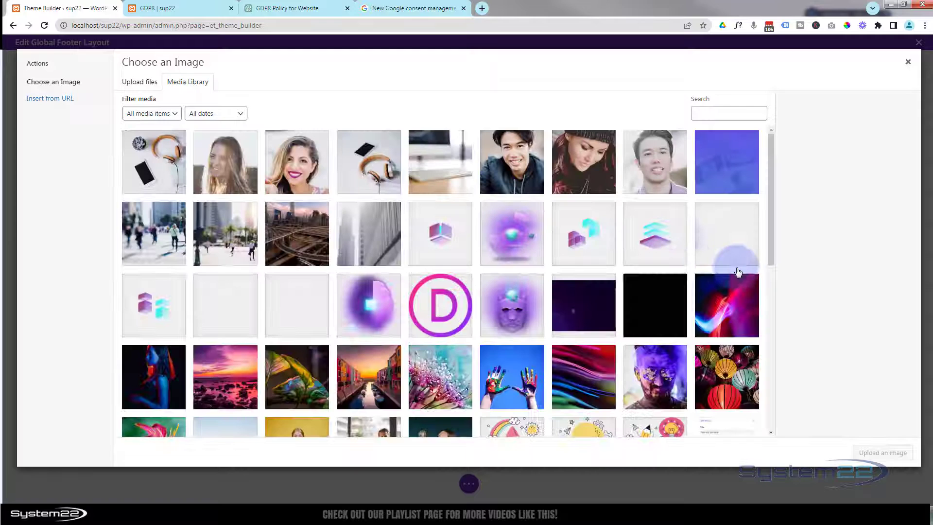
pyautogui.scroll(-5, 548, 242)
pyautogui.scroll(-4, 548, 241)
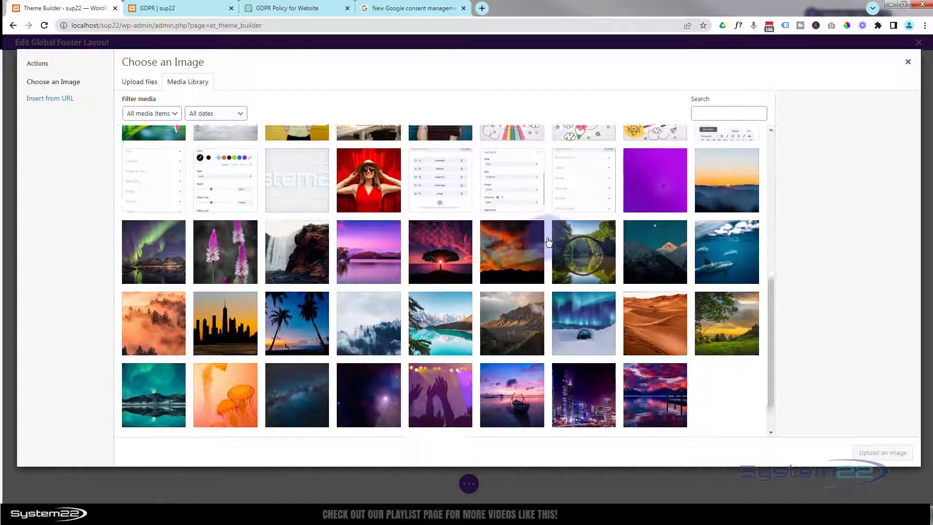
pyautogui.click(326, 160)
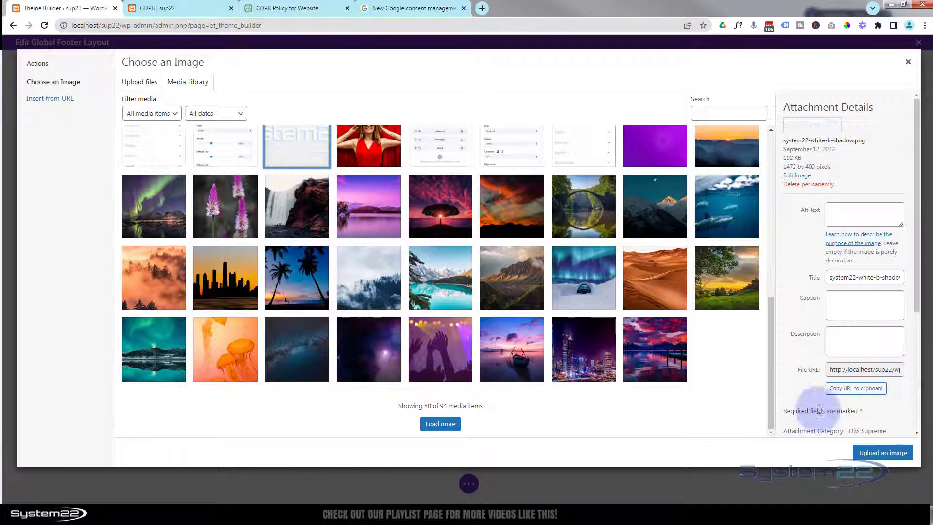
pyautogui.click(884, 452)
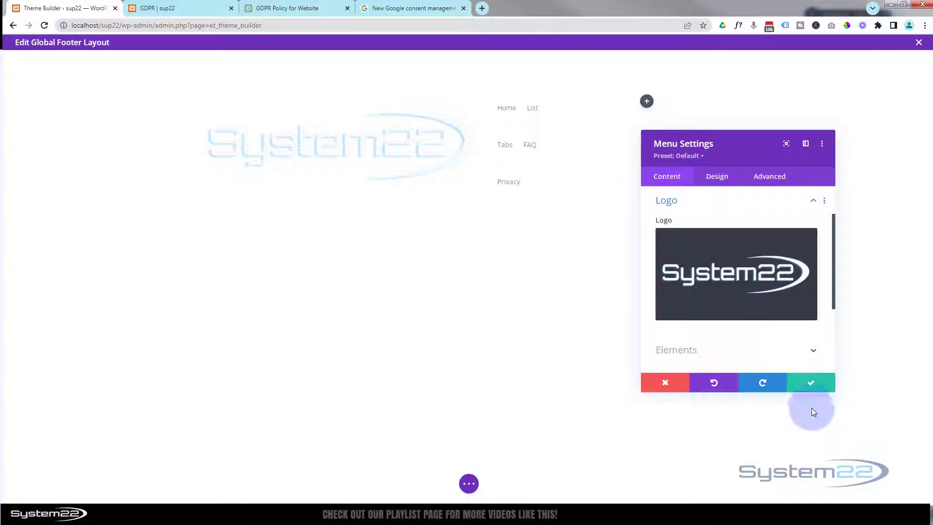
pyautogui.click(810, 384)
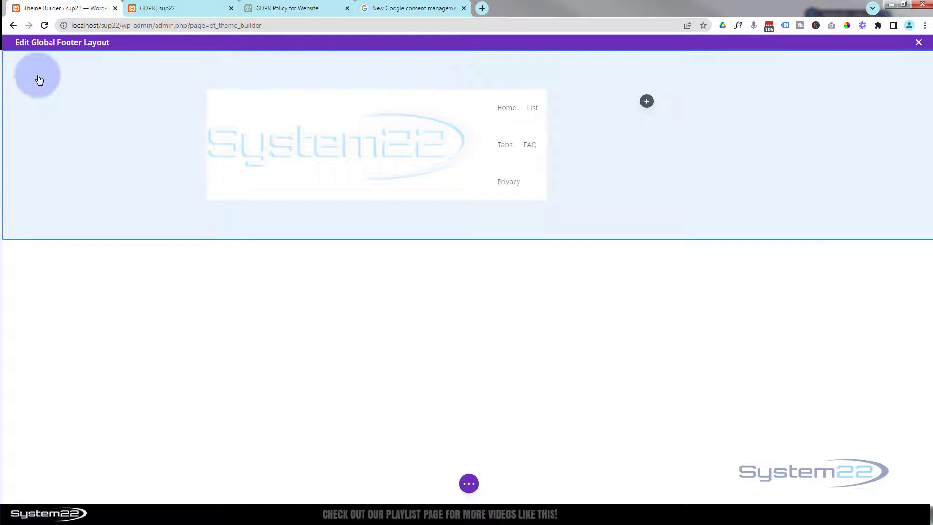
# Step: Give the footer section the dark background colour #242424
pyautogui.moveTo(38, 75)
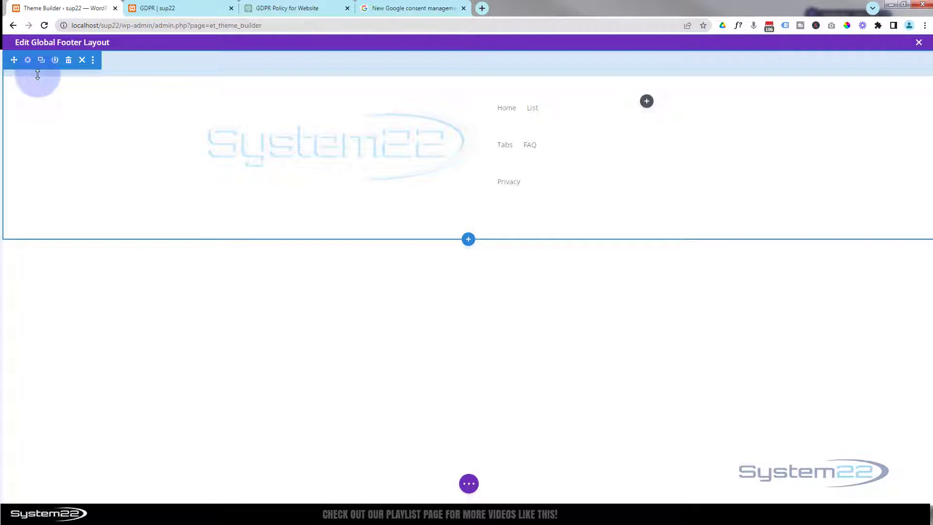
pyautogui.click(28, 61)
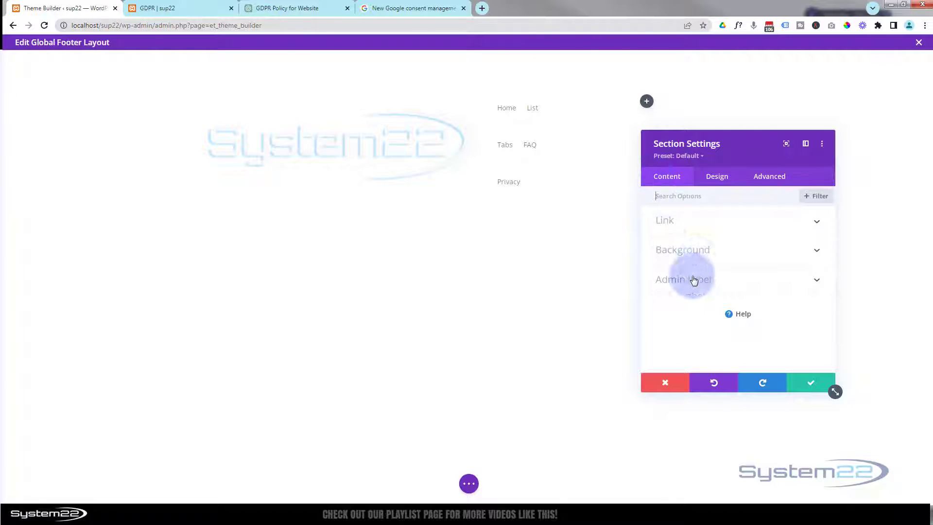
pyautogui.click(698, 250)
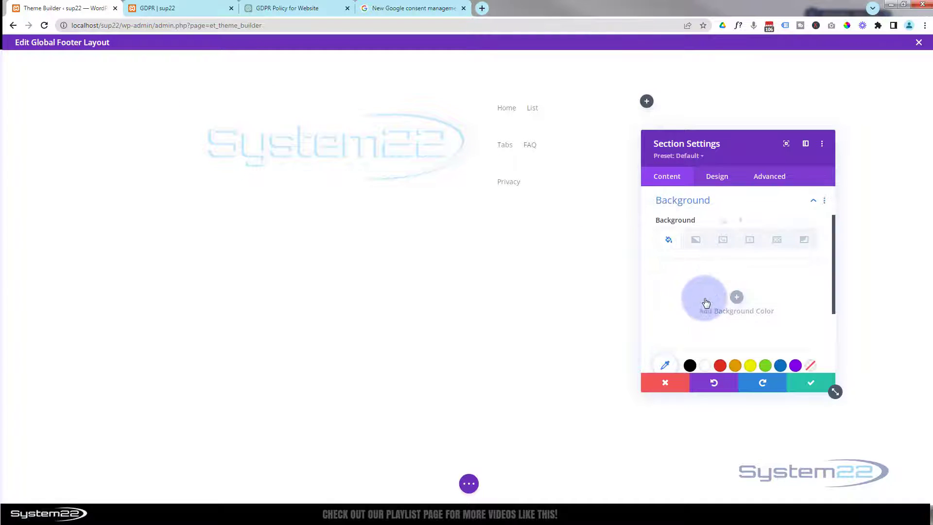
pyautogui.scroll(-2, 703, 301)
pyautogui.click(663, 289)
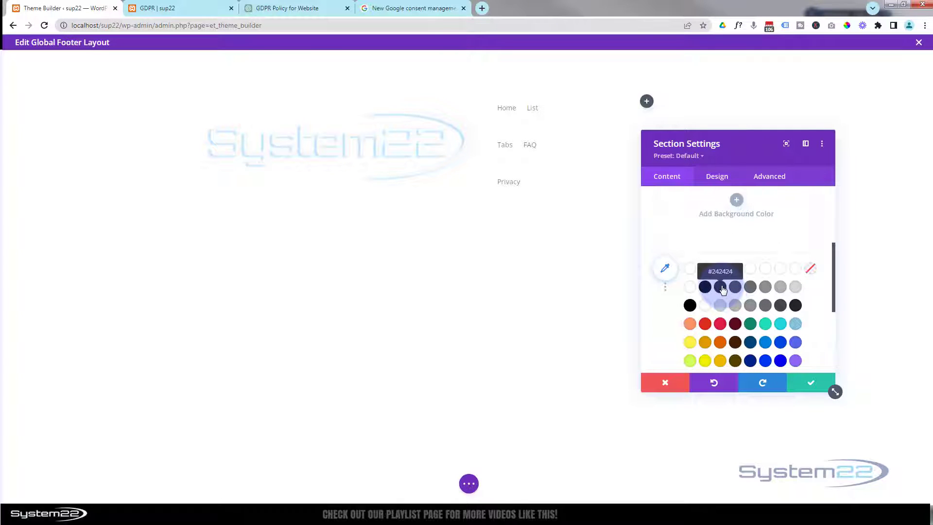
pyautogui.click(721, 288)
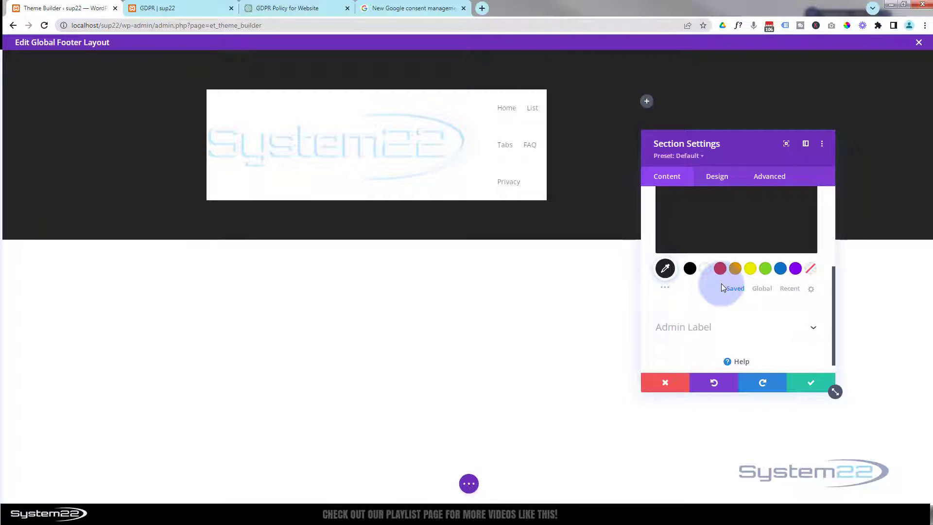
pyautogui.click(818, 386)
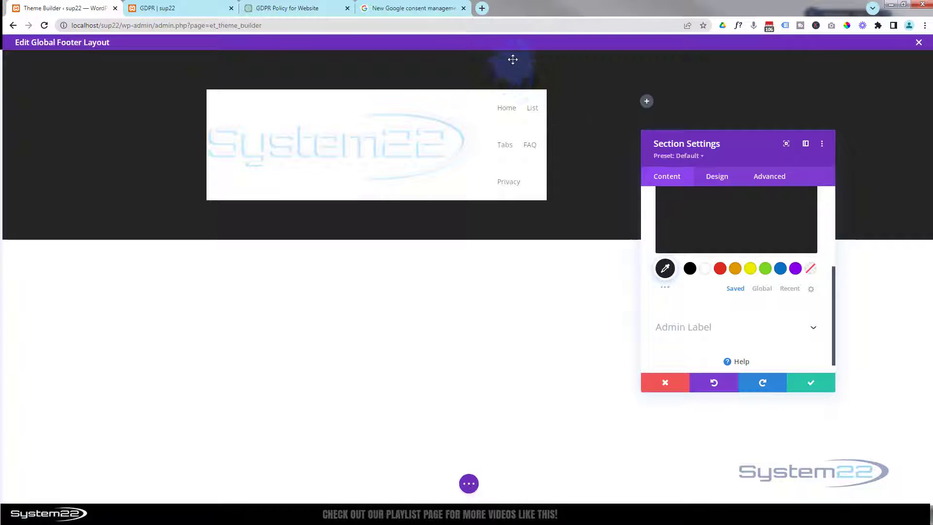
# Step: Set the footer section's top and bottom padding to 0px and save the section settings
pyautogui.click(723, 178)
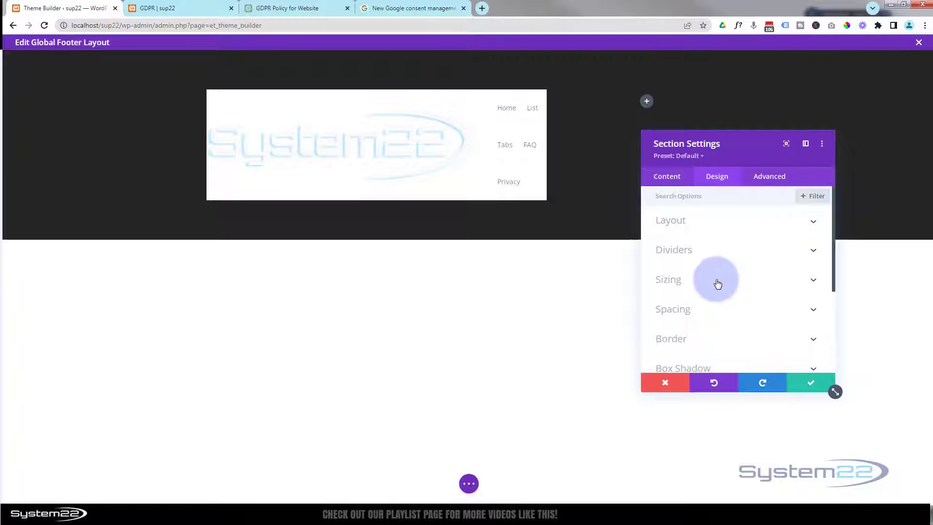
pyautogui.click(725, 304)
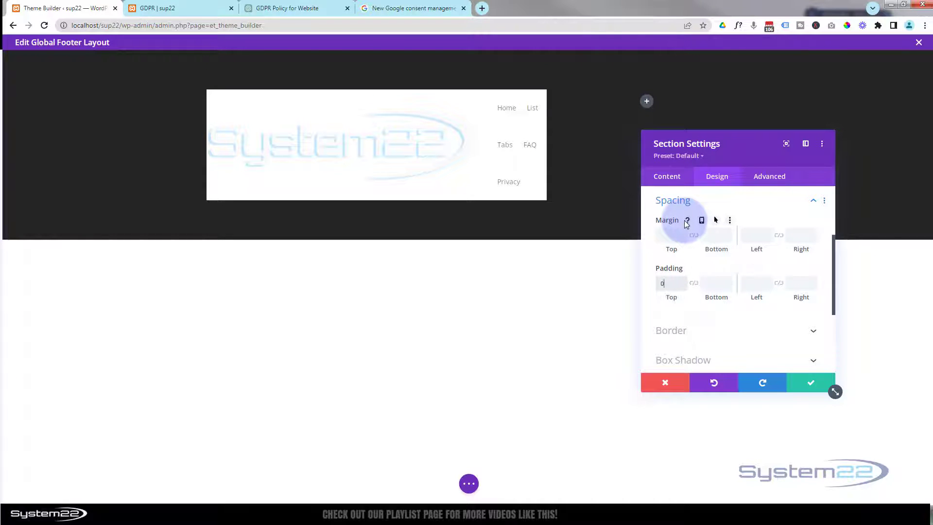
pyautogui.click(694, 284)
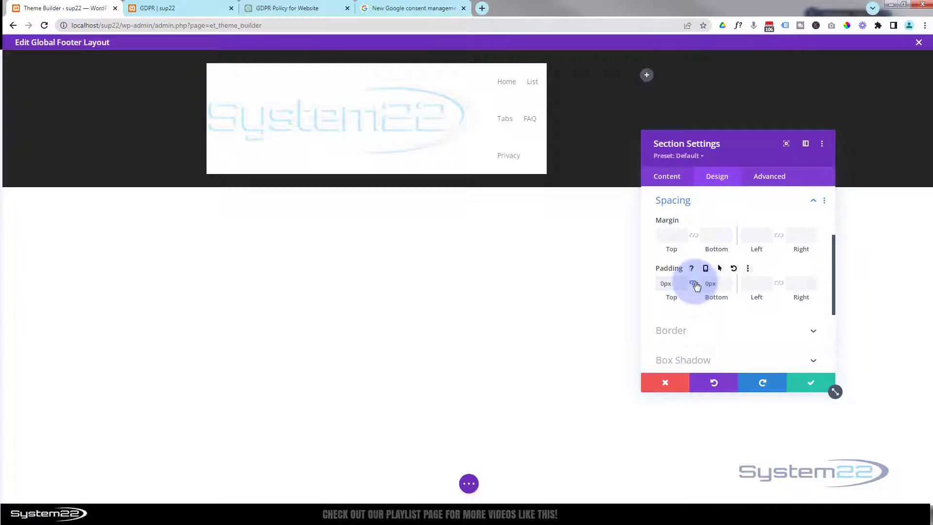
pyautogui.click(811, 383)
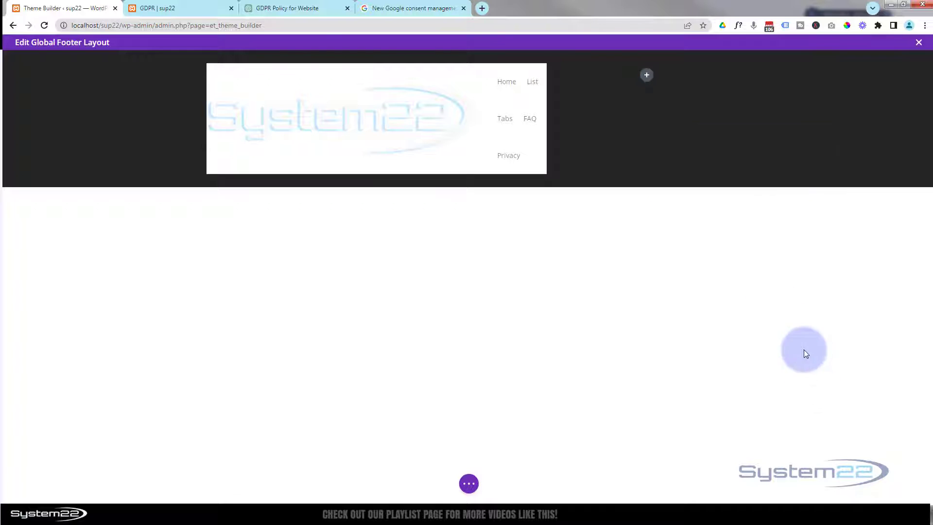
# Step: Set both the width and the max width of the footer row to 100% in its sizing options
pyautogui.click(330, 94)
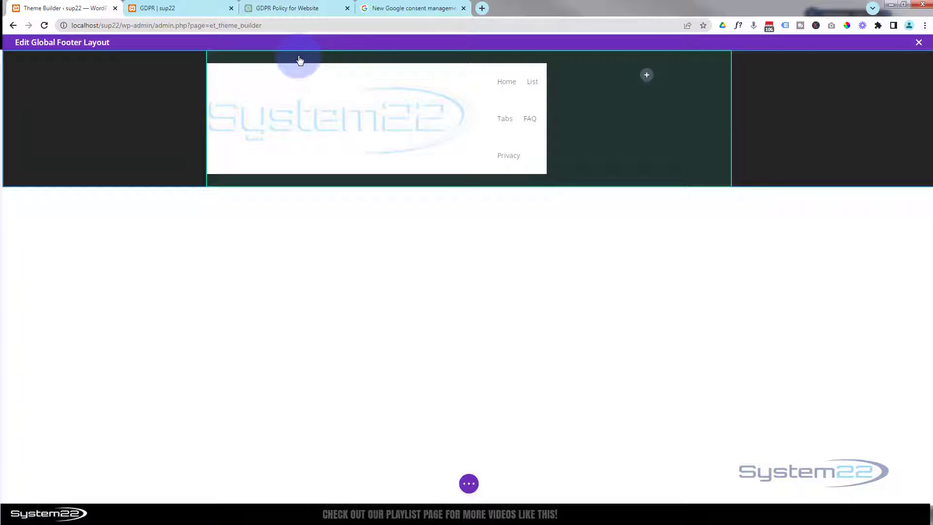
pyautogui.moveTo(298, 60)
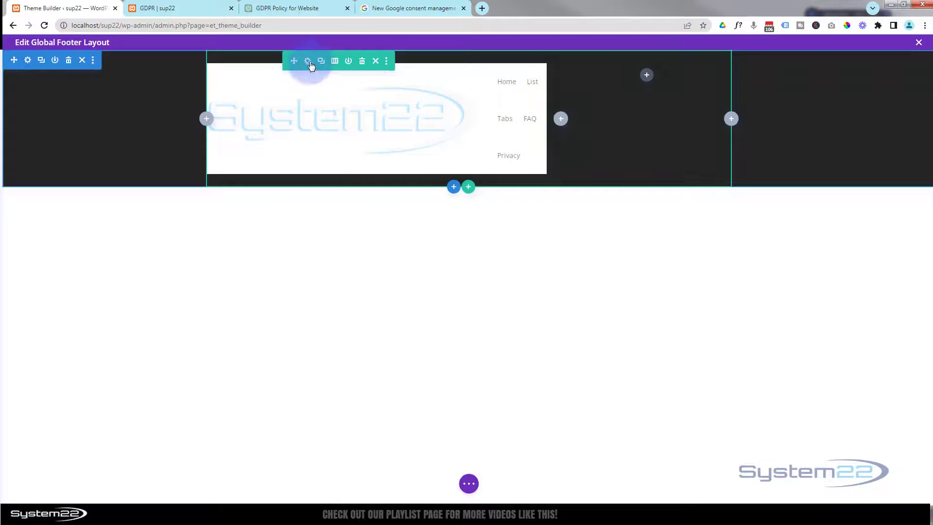
pyautogui.click(307, 61)
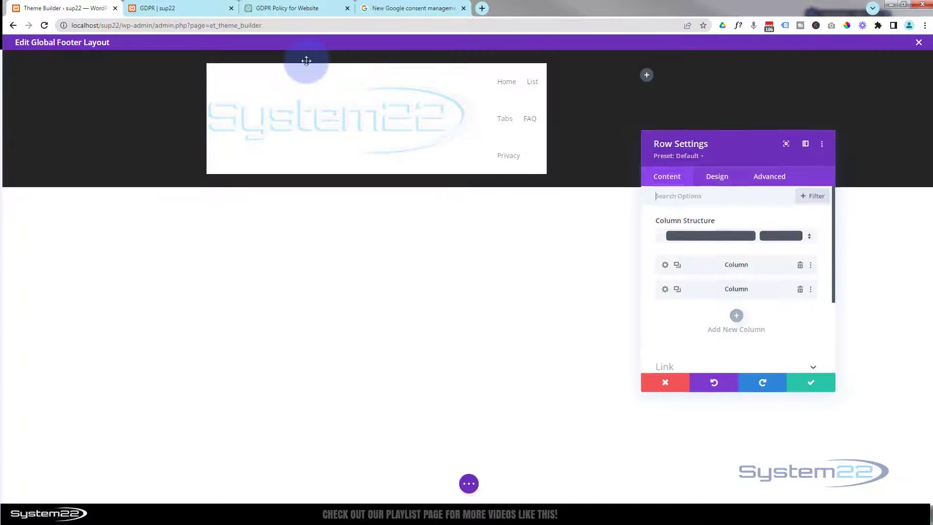
pyautogui.click(716, 177)
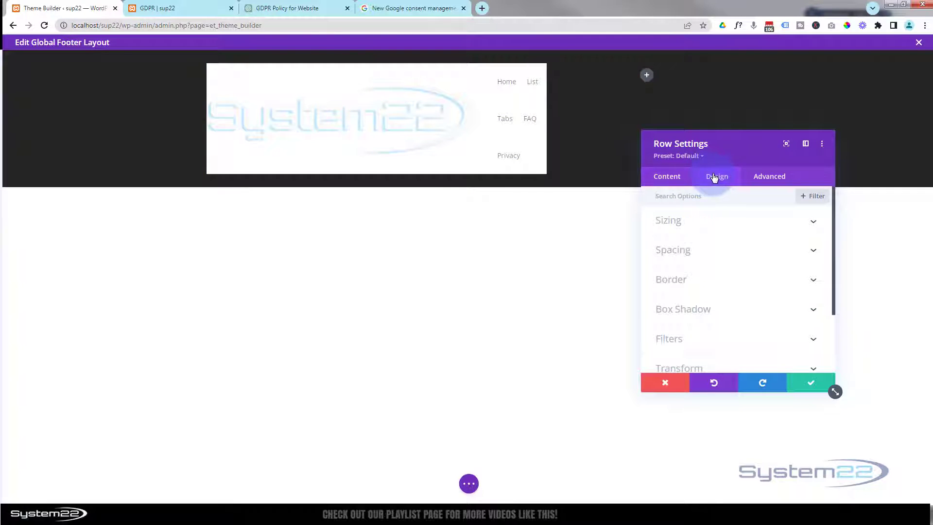
pyautogui.click(713, 222)
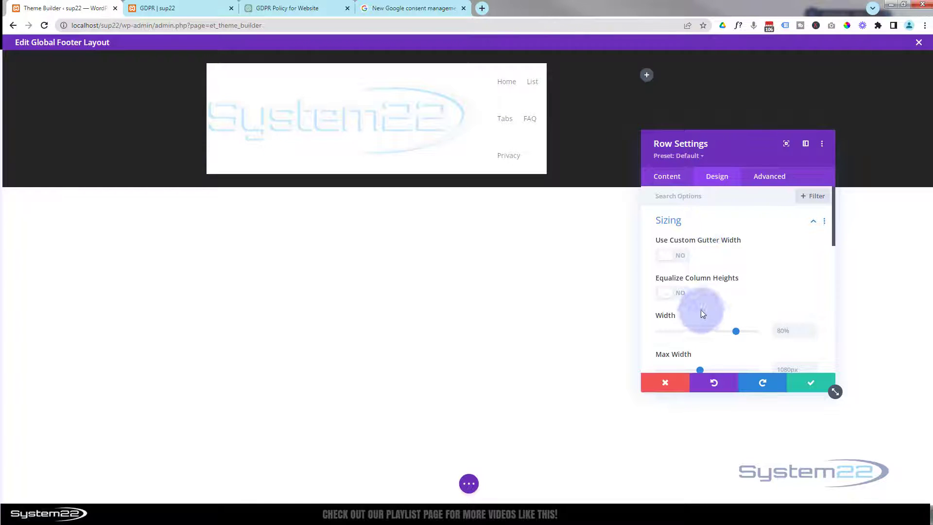
pyautogui.click(756, 333)
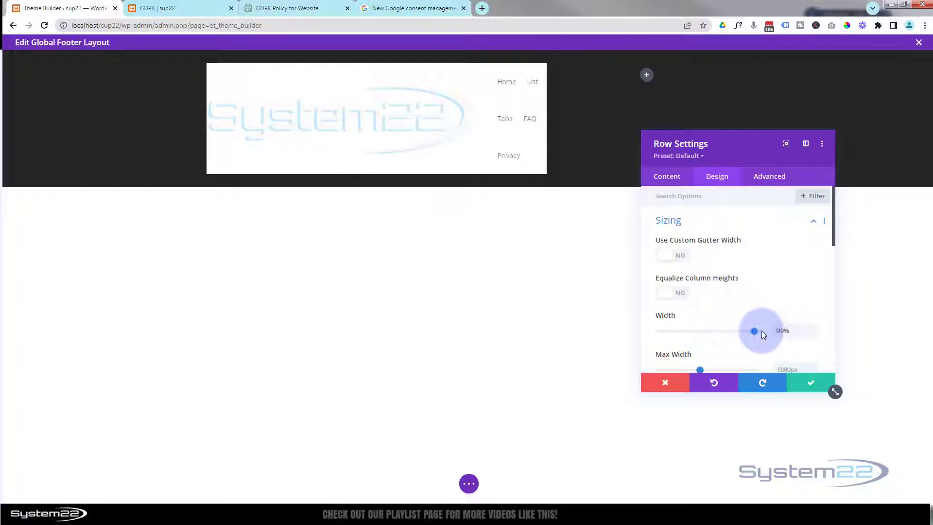
pyautogui.doubleClick(776, 331)
pyautogui.hotkey('ctrl', 'c')
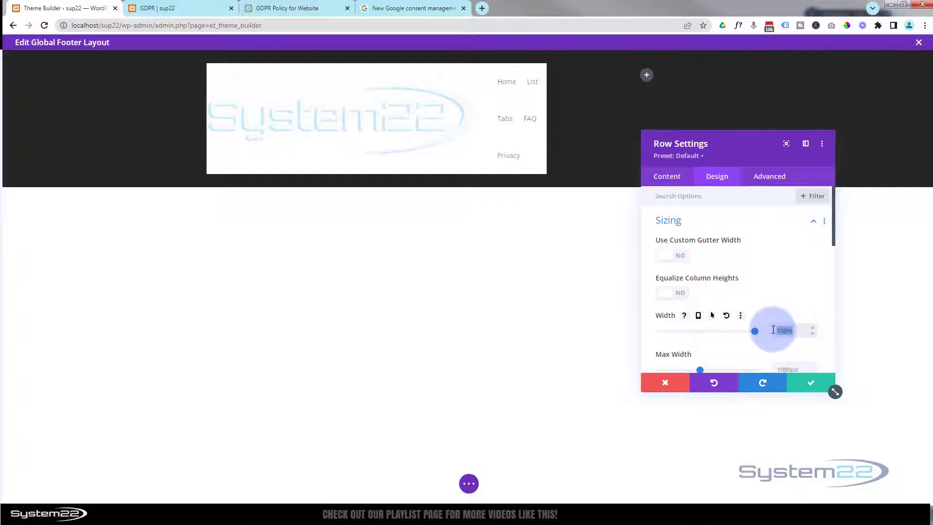
pyautogui.scroll(-1, 771, 327)
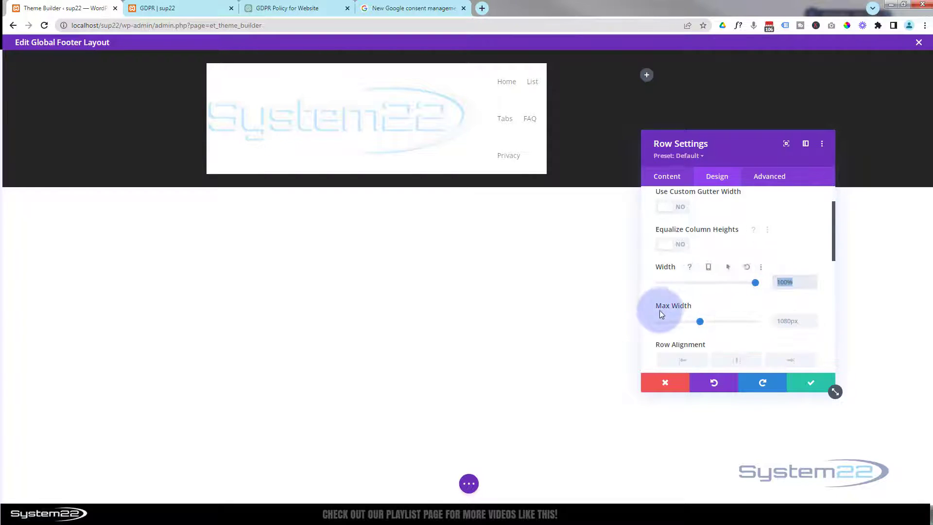
pyautogui.click(778, 319)
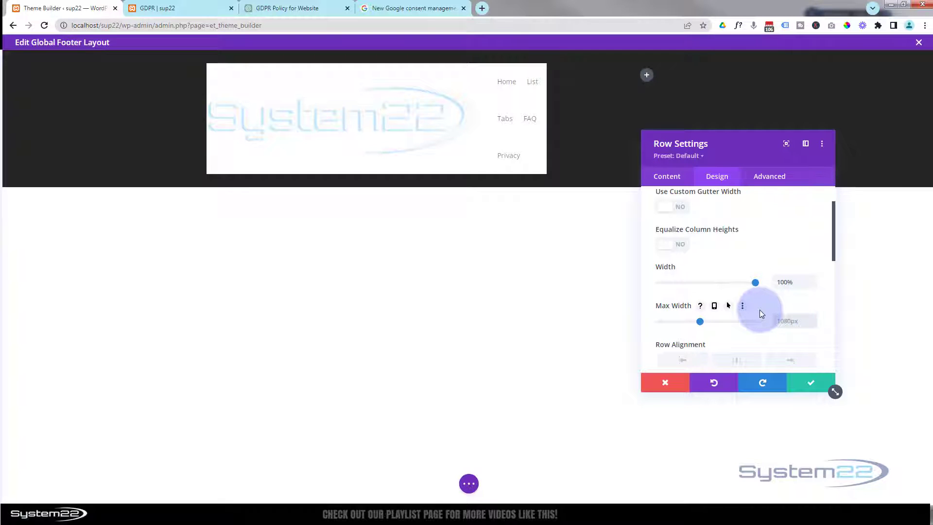
pyautogui.hotkey('ctrl', 'v')
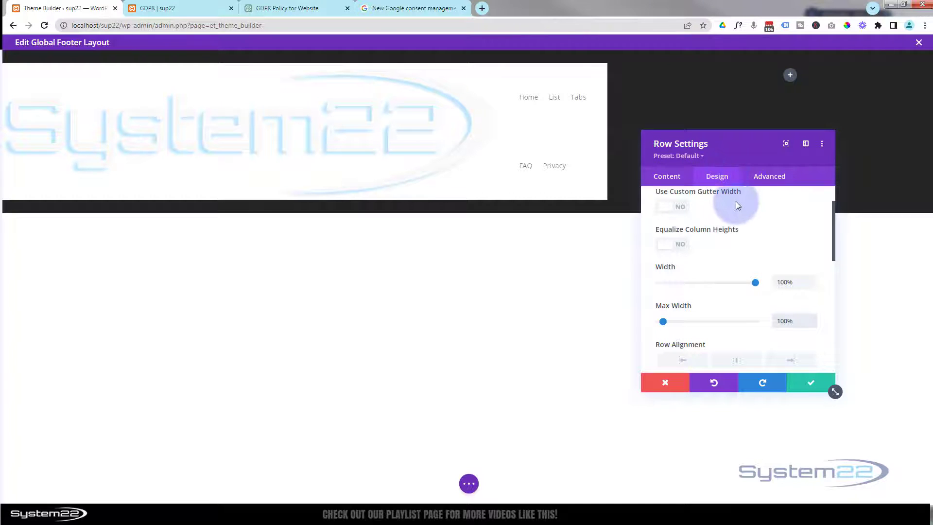
pyautogui.scroll(2, 735, 202)
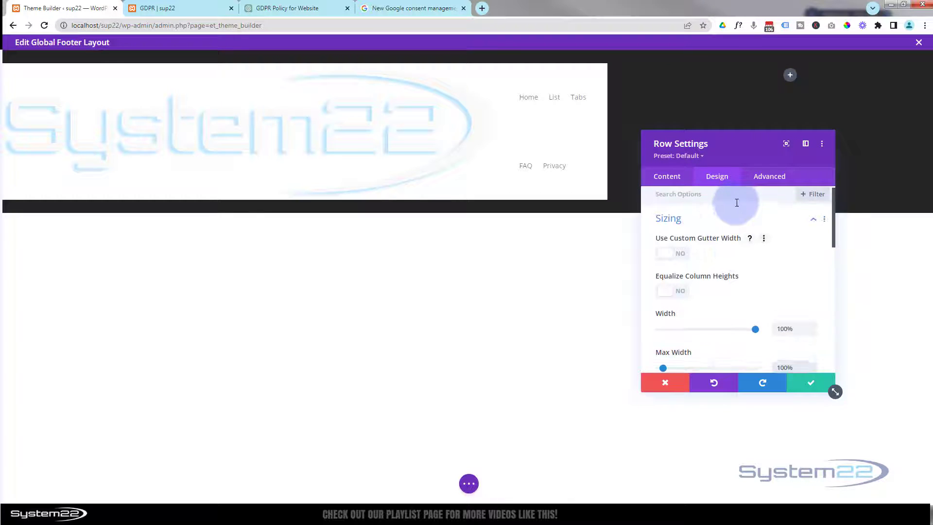
# Step: Set the footer row's left and right padding to 5% and top and bottom padding to 0px, and save the row settings
pyautogui.click(701, 222)
pyautogui.click(703, 250)
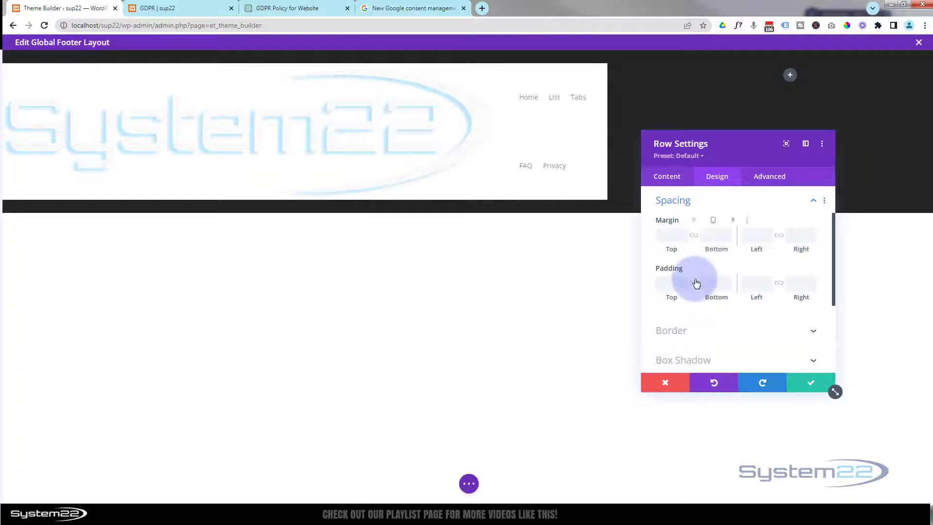
pyautogui.click(756, 285)
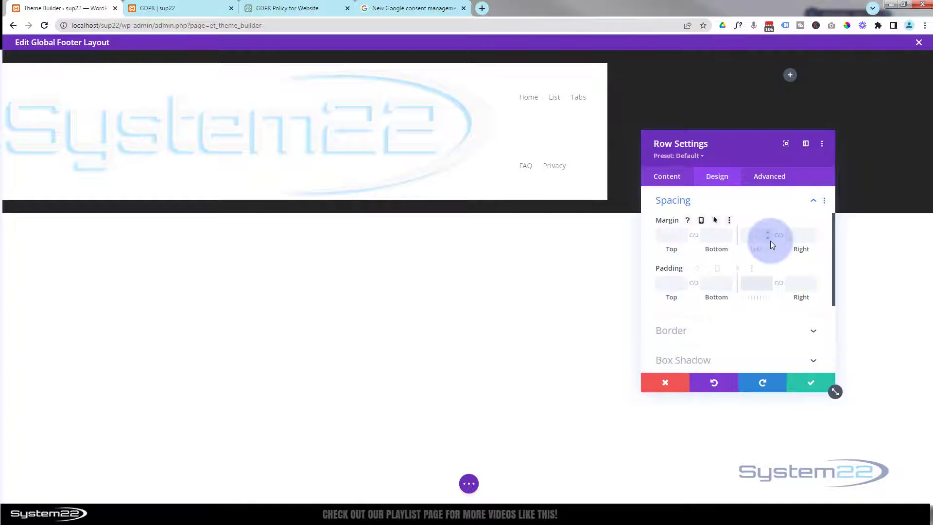
pyautogui.write('5px%')
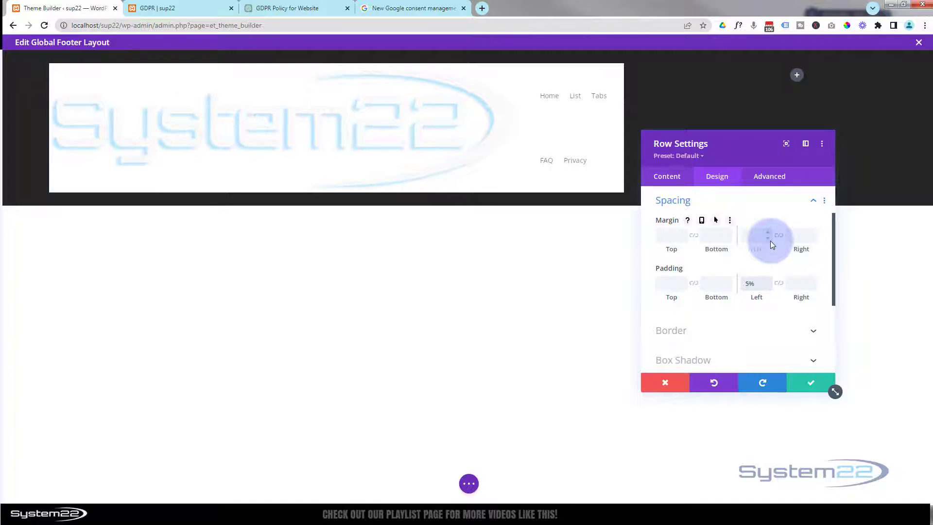
pyautogui.click(779, 285)
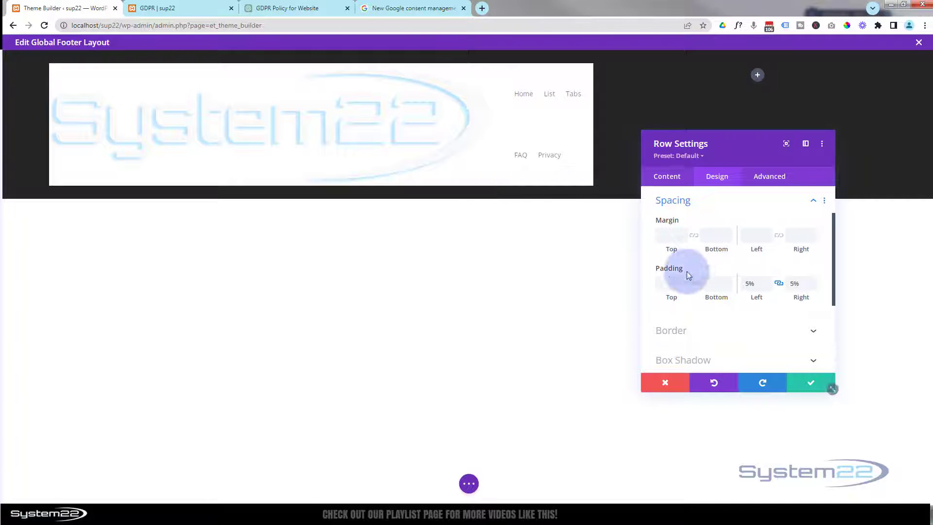
pyautogui.click(669, 282)
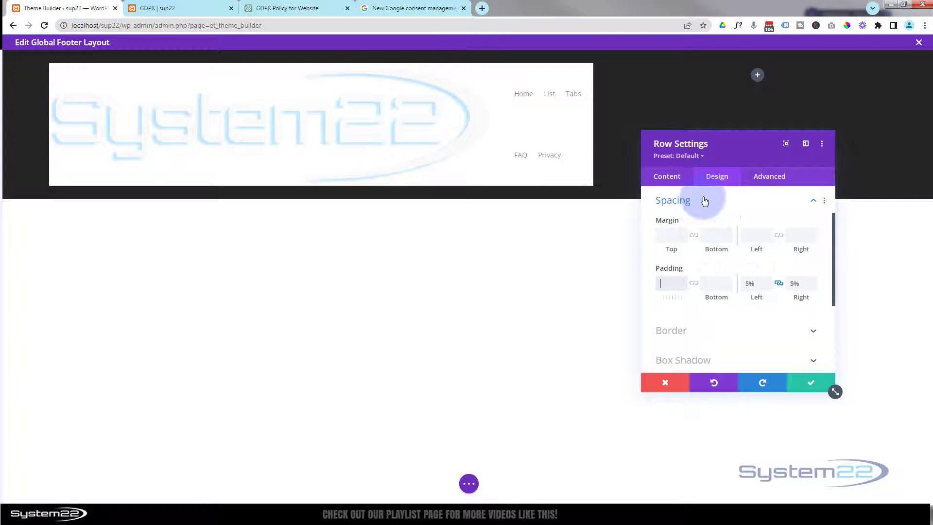
pyautogui.click(696, 286)
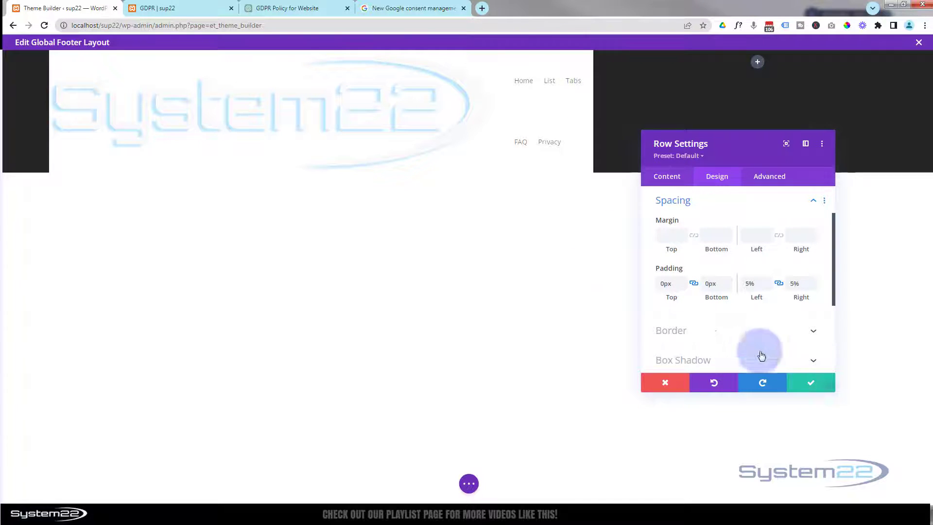
pyautogui.click(815, 384)
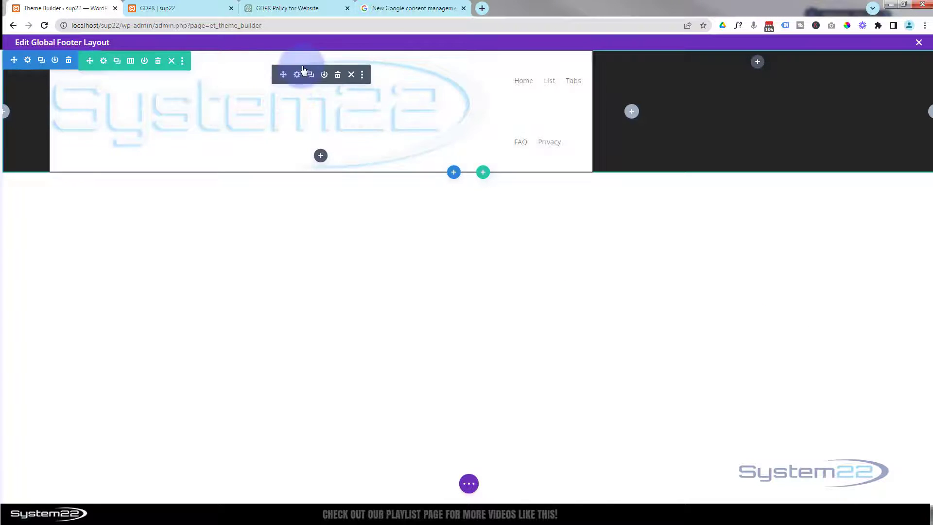
# Step: Remove the white background colour from the footer's menu module
pyautogui.click(297, 78)
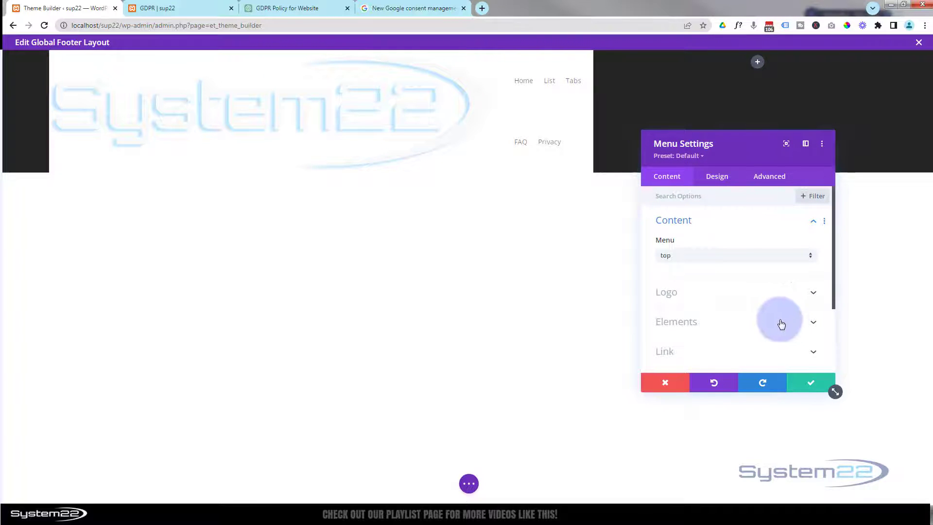
pyautogui.click(724, 318)
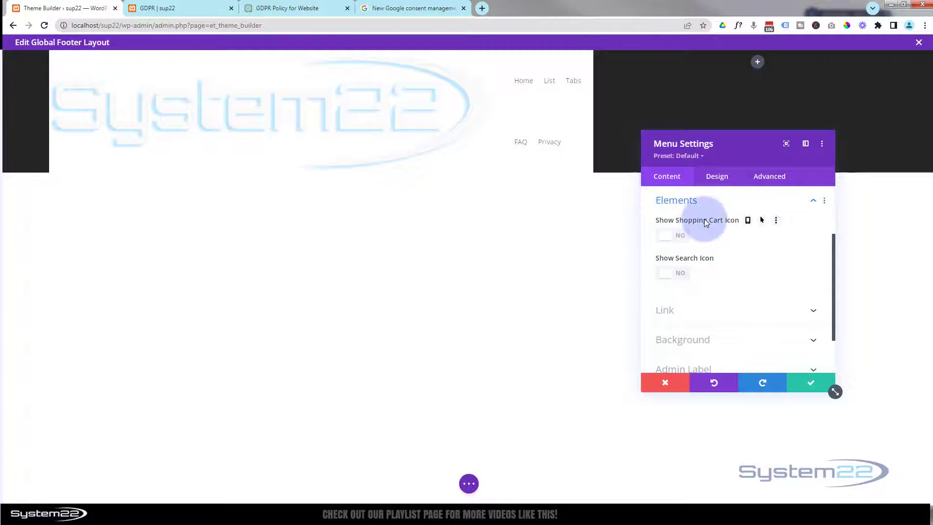
pyautogui.click(689, 282)
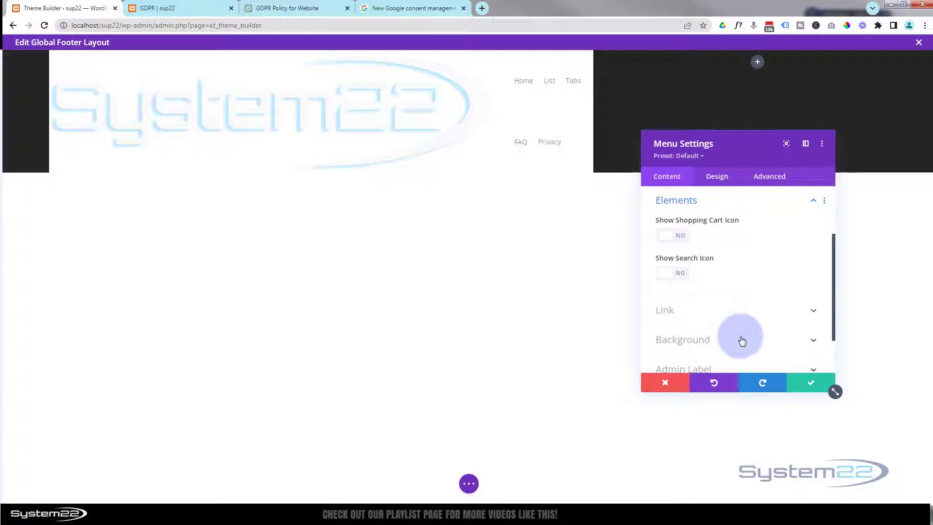
pyautogui.click(693, 340)
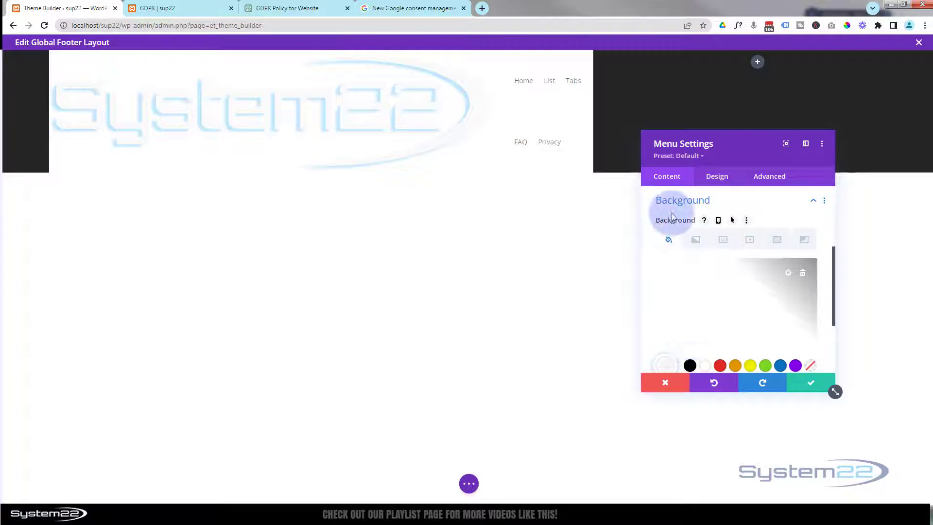
pyautogui.click(802, 275)
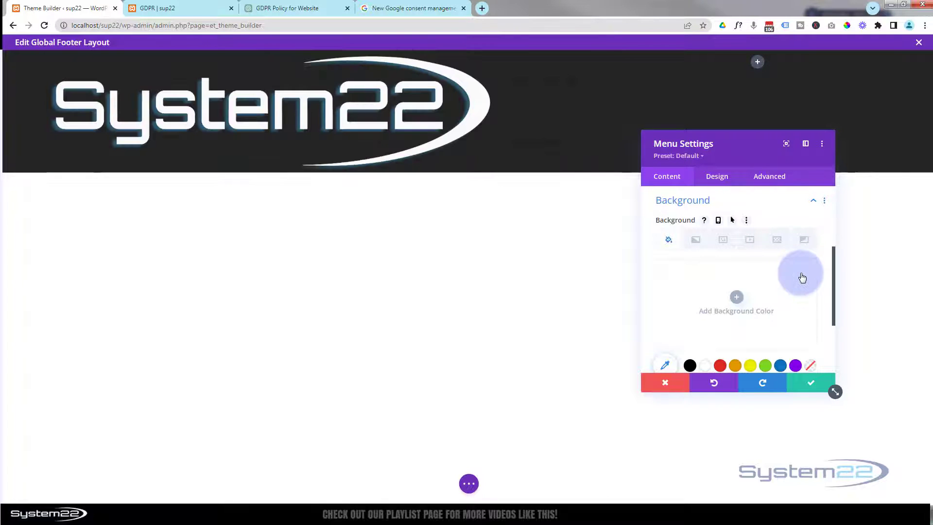
# Step: Set the menu module's logo width to 18% in its sizing options
pyautogui.click(721, 183)
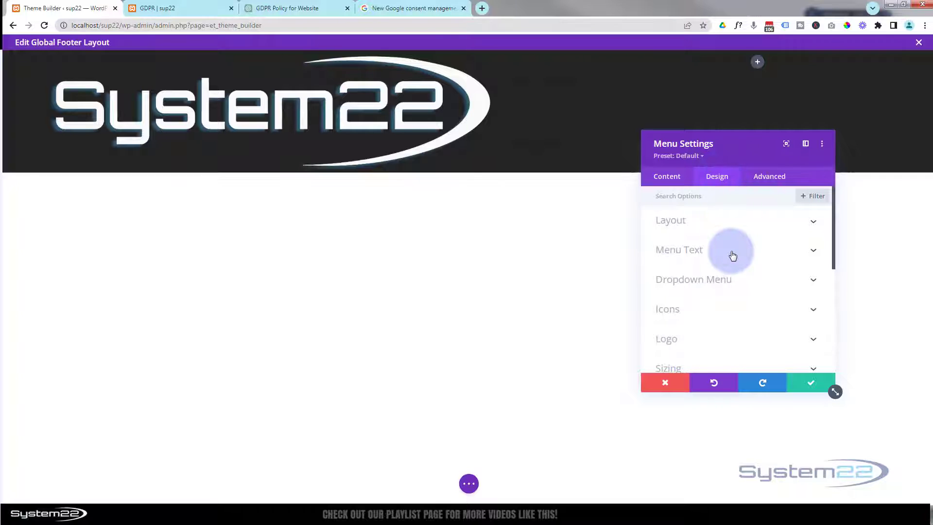
pyautogui.scroll(-2, 728, 253)
pyautogui.click(724, 272)
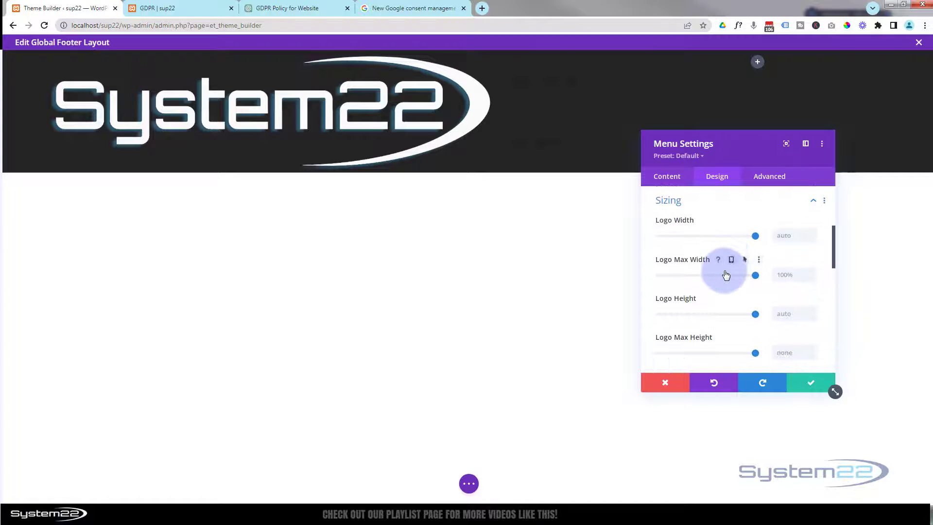
pyautogui.moveTo(757, 242); pyautogui.dragTo(678, 237)
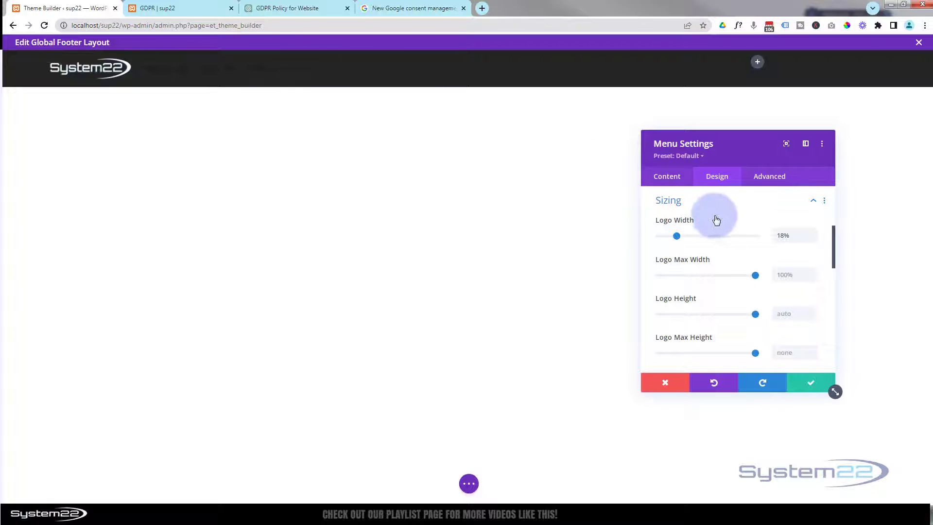
# Step: Style the menu links as uppercase with #ffffff for both the active link and text colours, and save the menu settings
pyautogui.scroll(3, 719, 264)
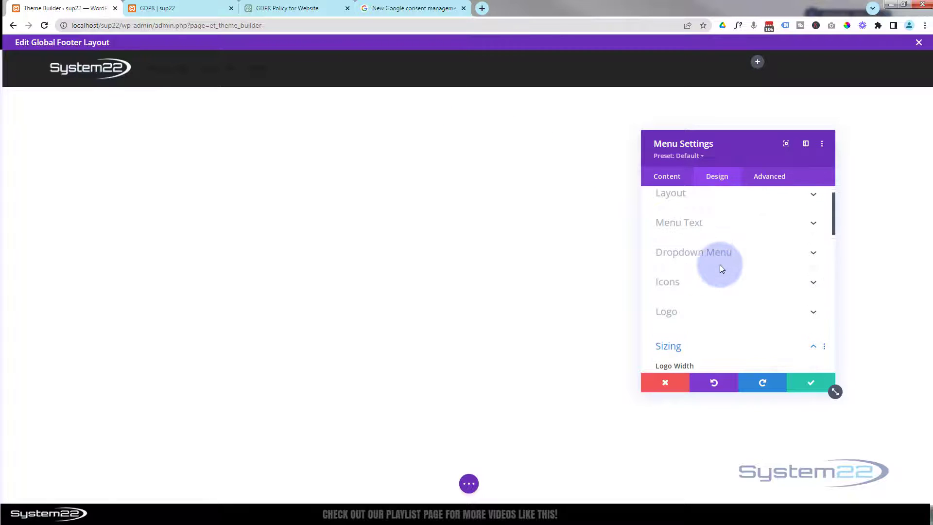
pyautogui.click(736, 229)
pyautogui.click(707, 243)
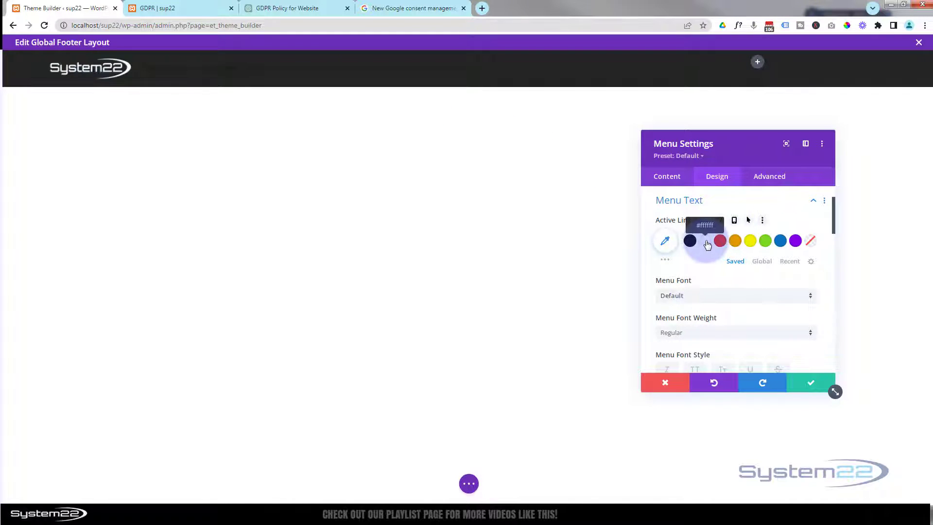
pyautogui.scroll(-2, 706, 244)
pyautogui.click(706, 316)
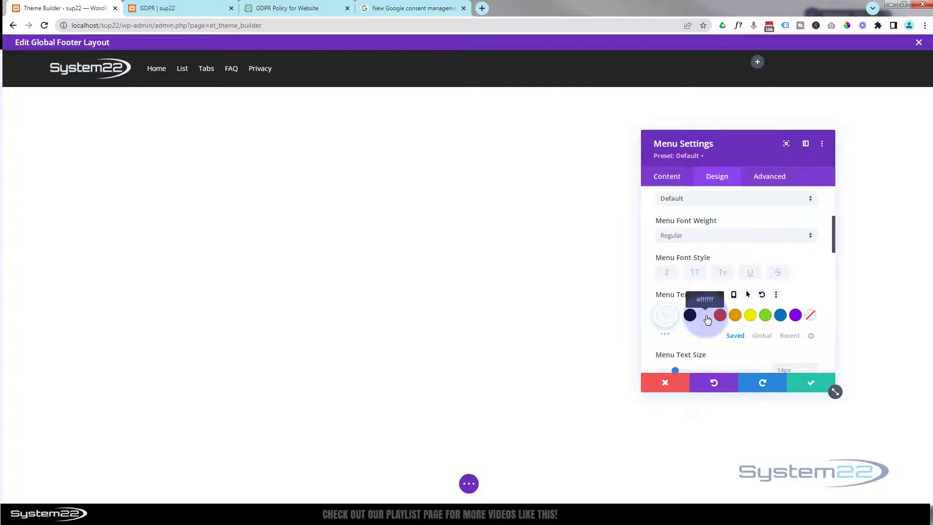
pyautogui.click(695, 272)
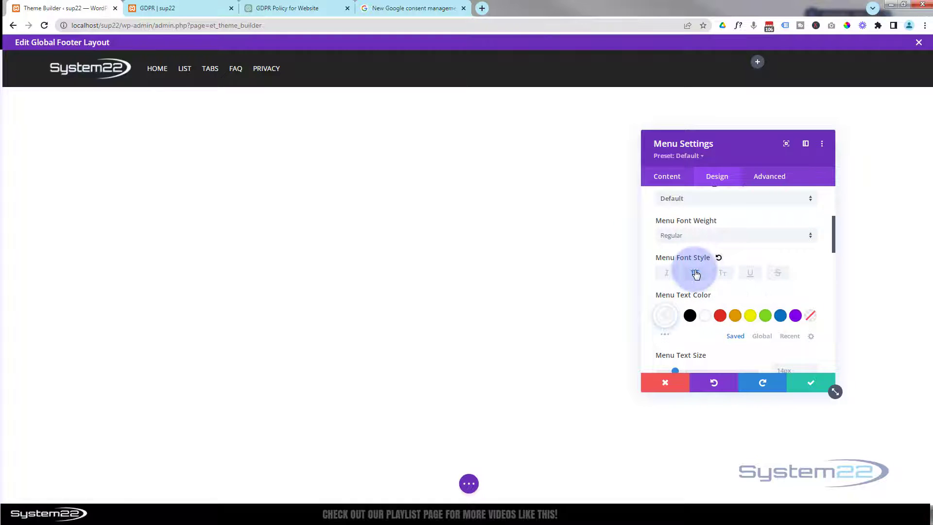
pyautogui.scroll(3, 707, 243)
pyautogui.click(703, 197)
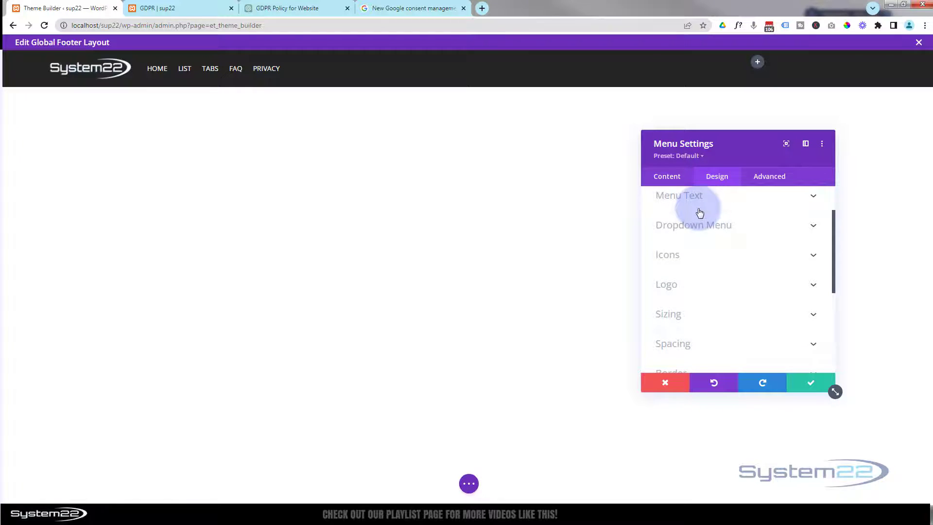
pyautogui.click(810, 382)
# Step: Open the GDPR page in the Visual Builder and save its privacy policy module to the Divi Library as "GDPR"
pyautogui.click(186, 8)
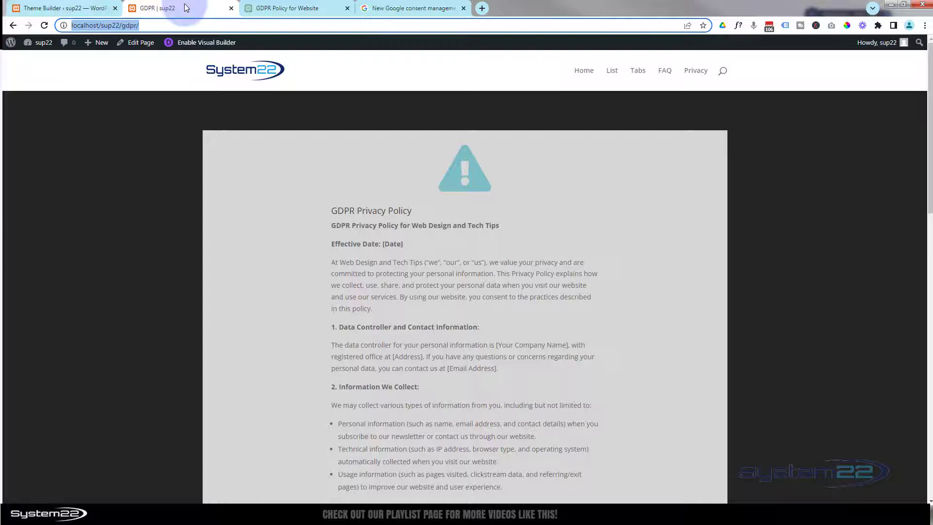
pyautogui.click(208, 43)
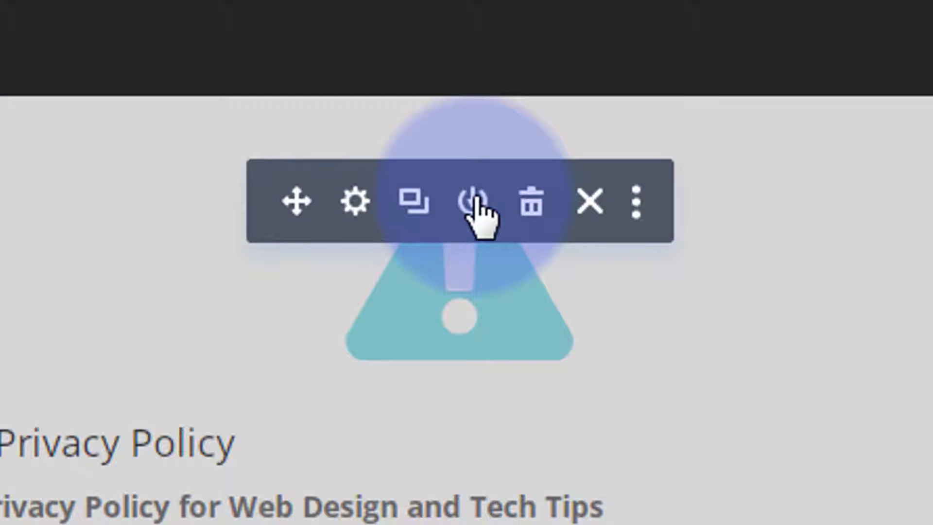
pyautogui.click(475, 203)
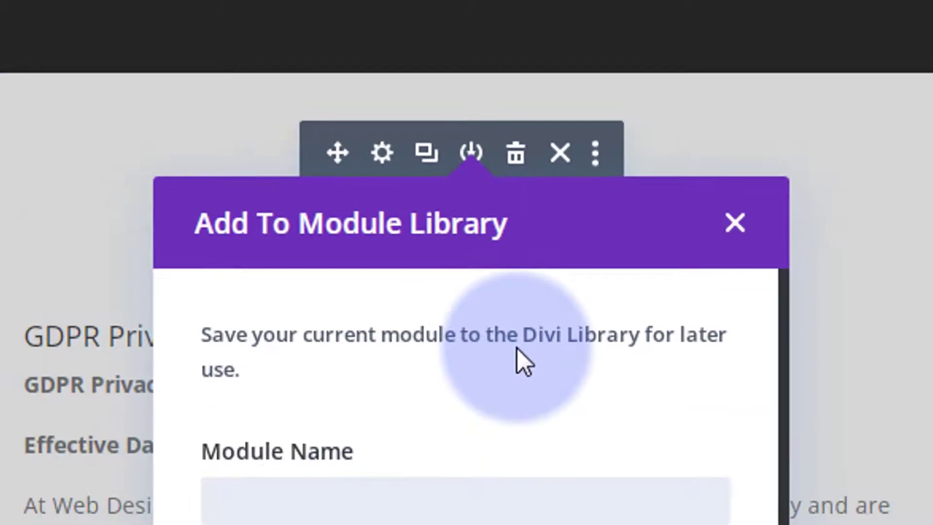
pyautogui.write('GDPR')
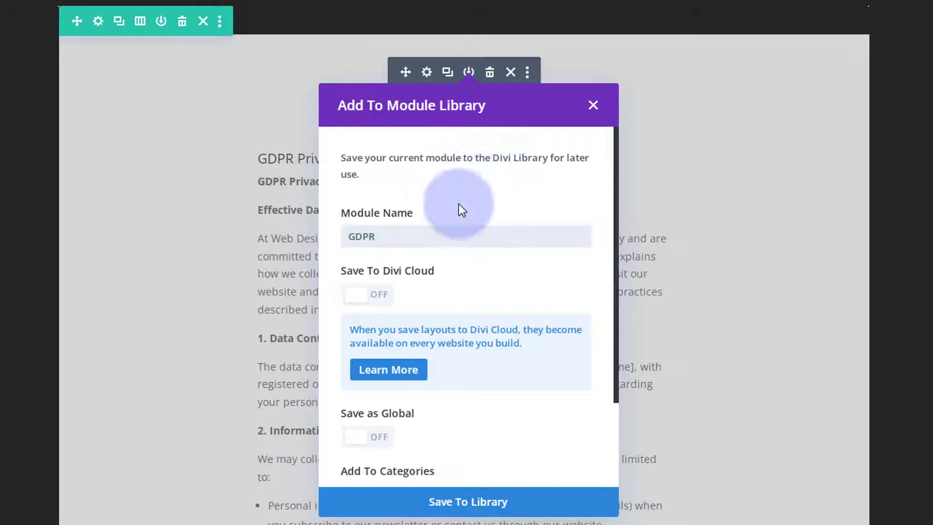
pyautogui.click(438, 499)
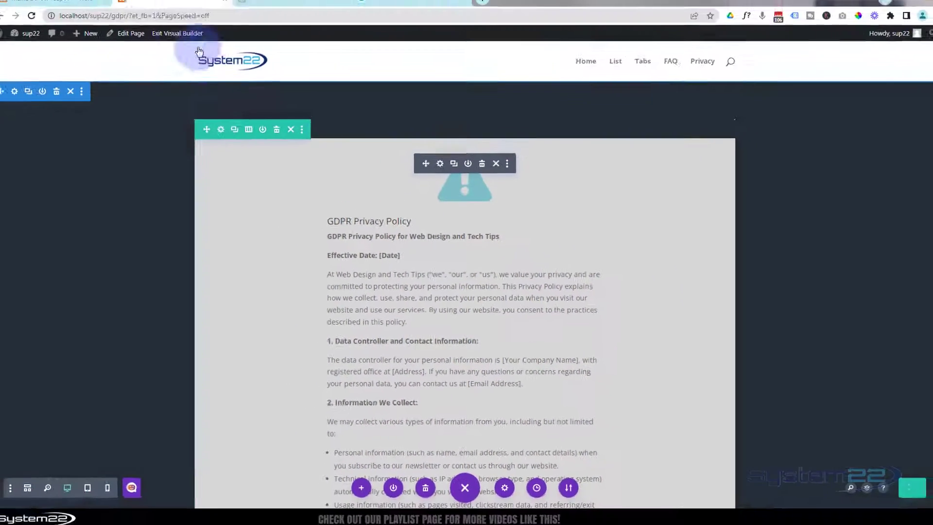
# Step: Return to the global footer layout and insert a Button module in the row's empty second column
pyautogui.click(59, 9)
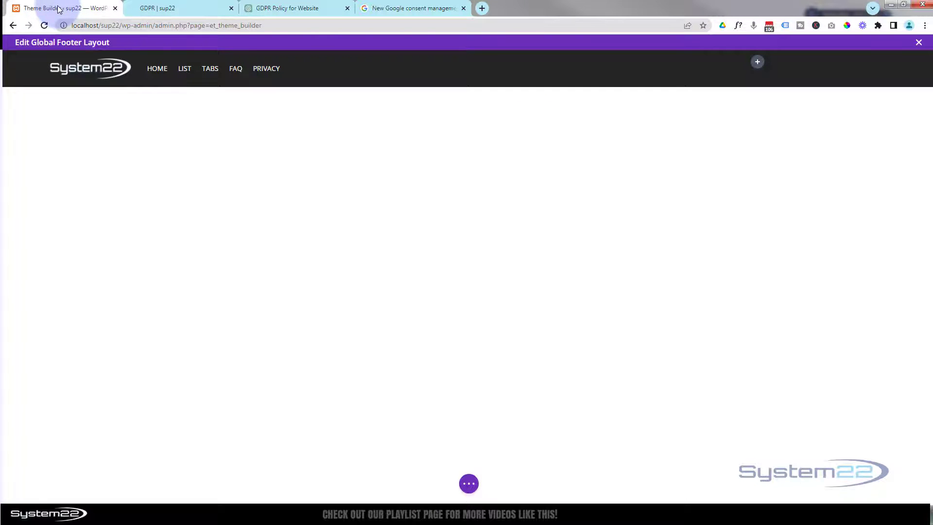
pyautogui.click(757, 63)
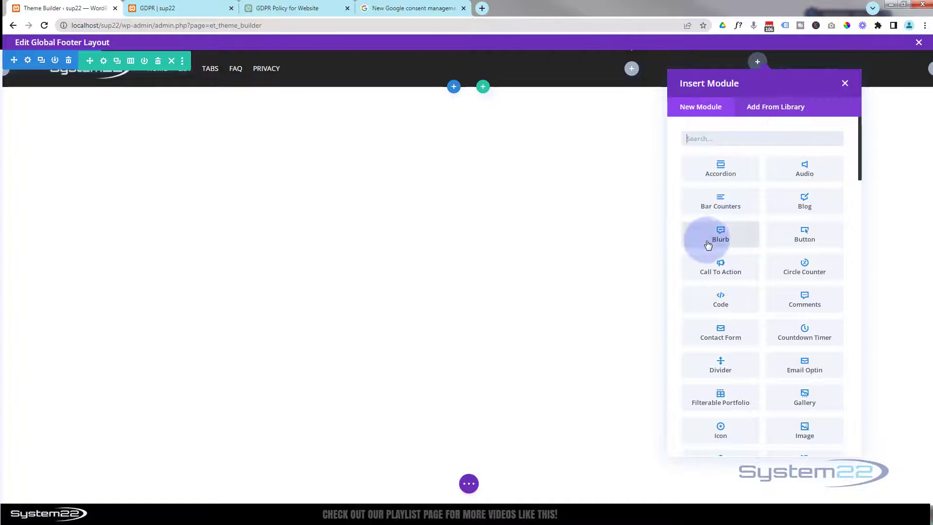
pyautogui.click(788, 242)
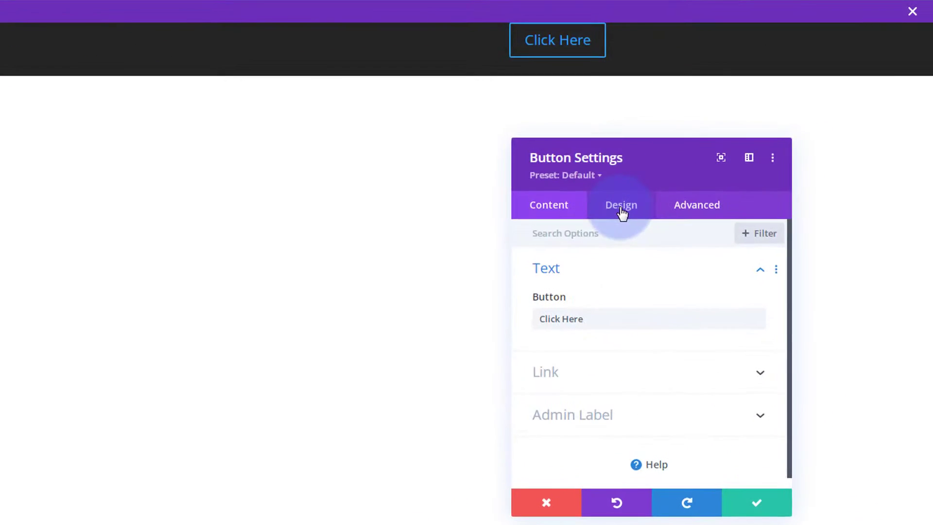
# Step: Enable custom styles for the footer button and set its text colour to #ffffff
pyautogui.click(622, 212)
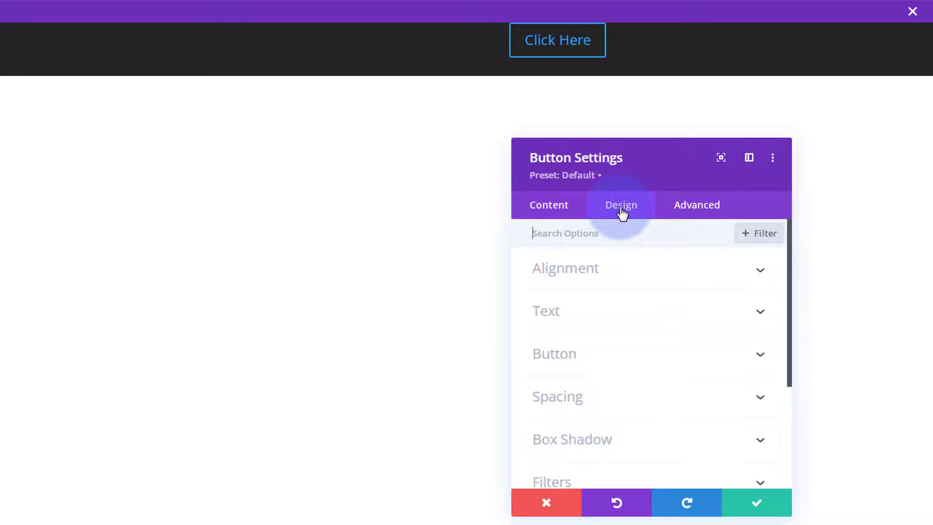
pyautogui.click(627, 312)
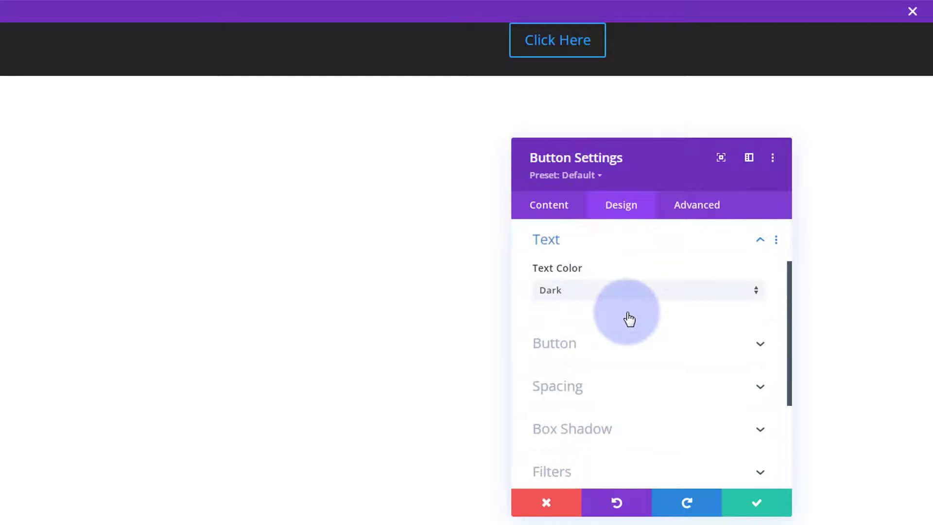
pyautogui.click(623, 344)
pyautogui.click(572, 306)
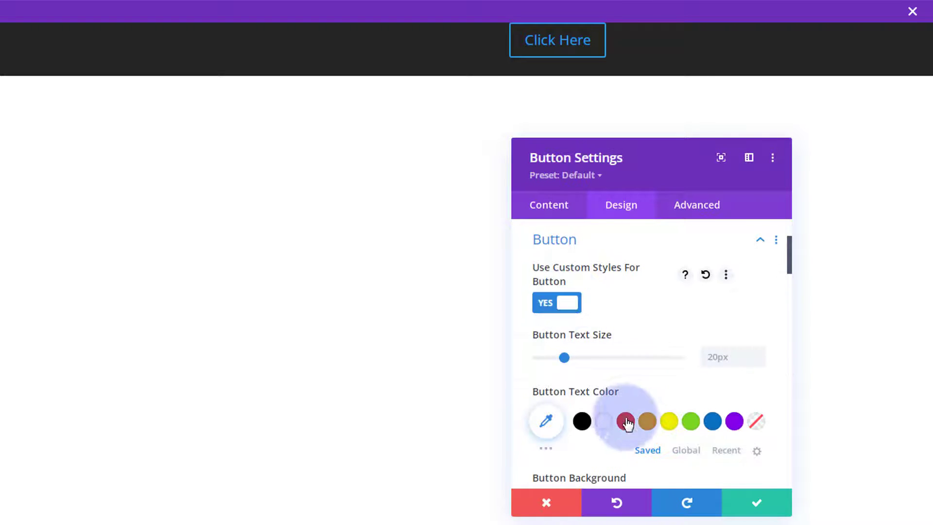
pyautogui.click(607, 425)
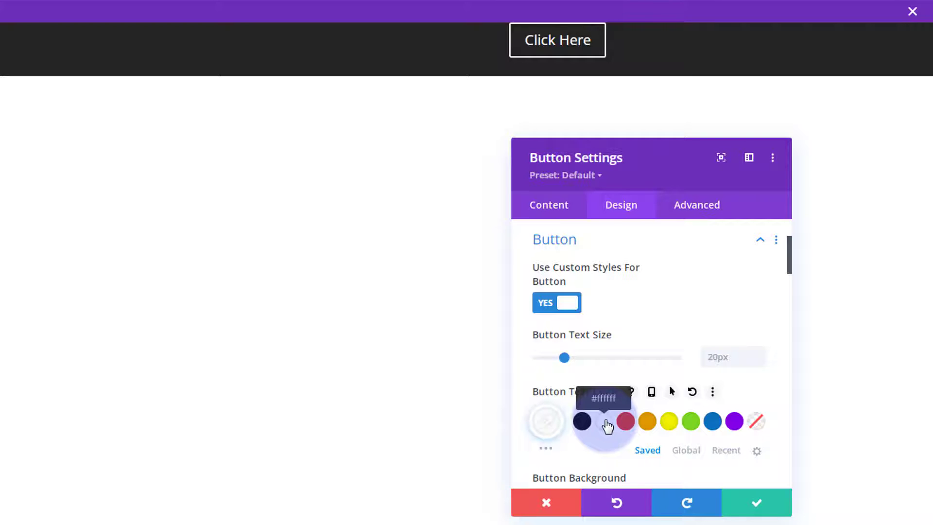
# Step: Change the footer button's text to "GDPR"
pyautogui.click(546, 209)
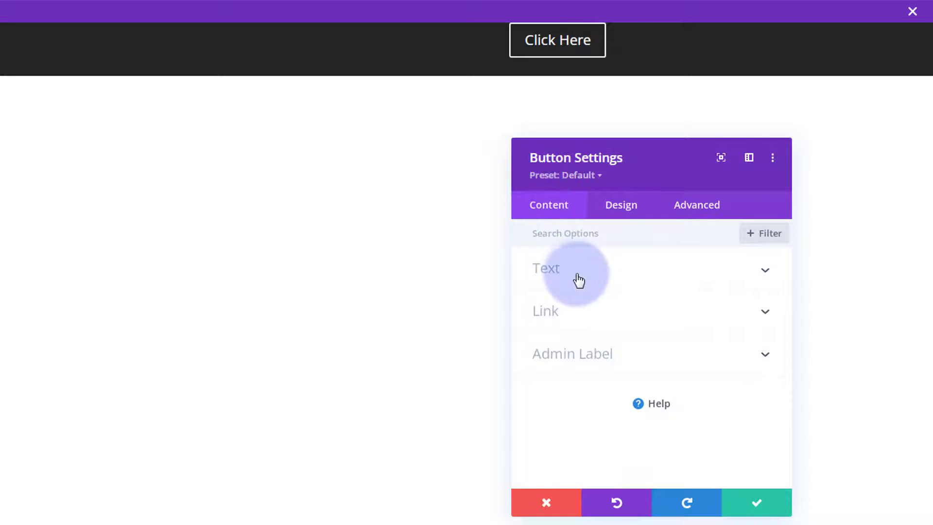
pyautogui.click(578, 280)
pyautogui.moveTo(592, 319); pyautogui.dragTo(534, 319)
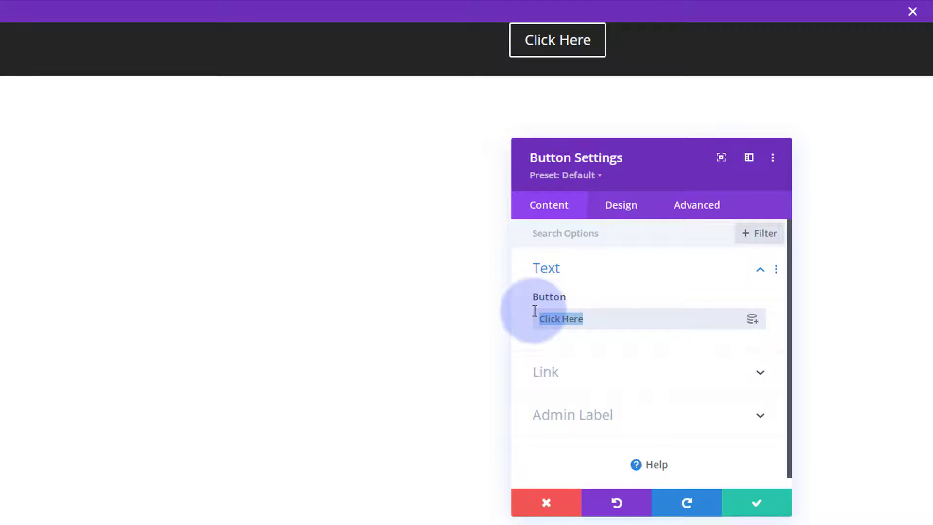
pyautogui.write('GDPR')
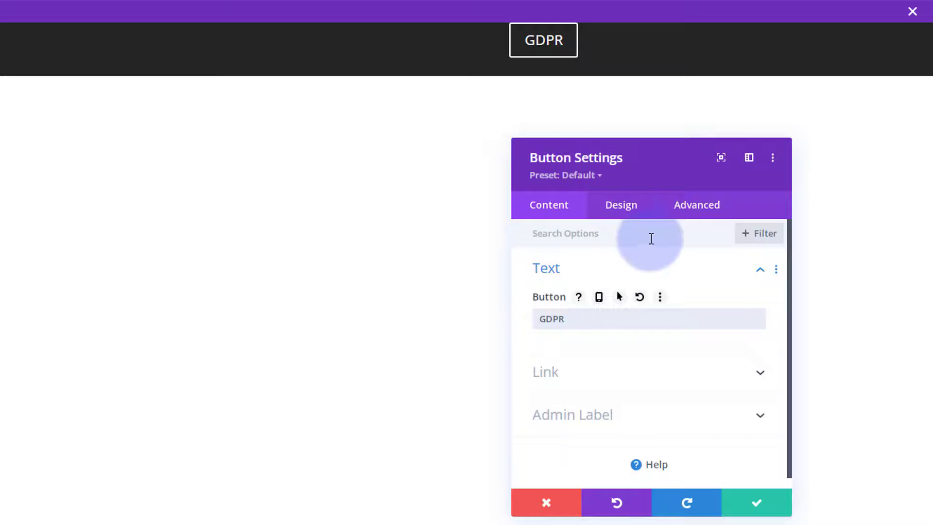
# Step: Set the footer GDPR button's top margin to 11px
pyautogui.click(627, 210)
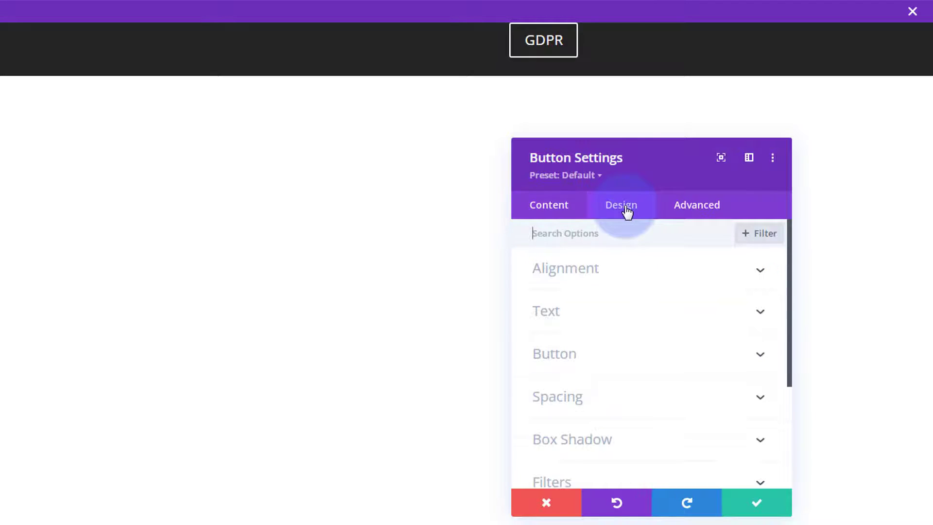
pyautogui.click(634, 395)
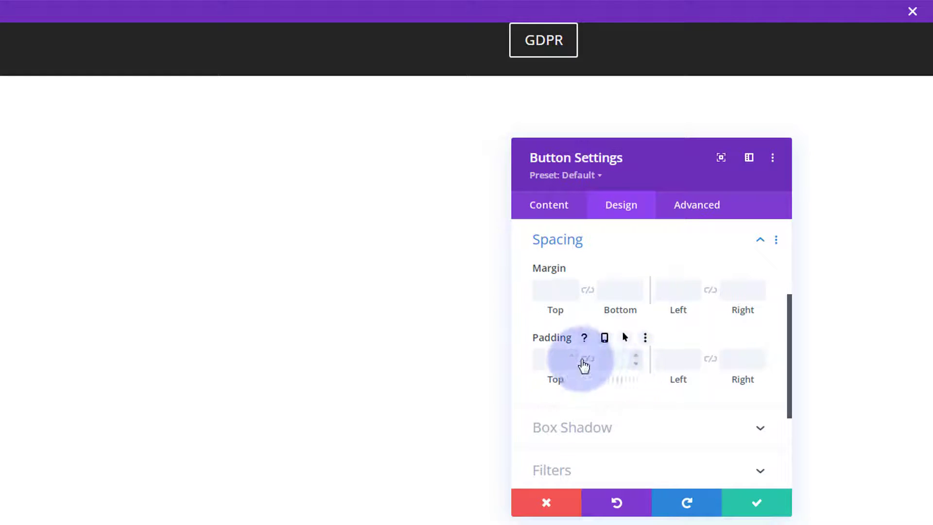
pyautogui.click(554, 292)
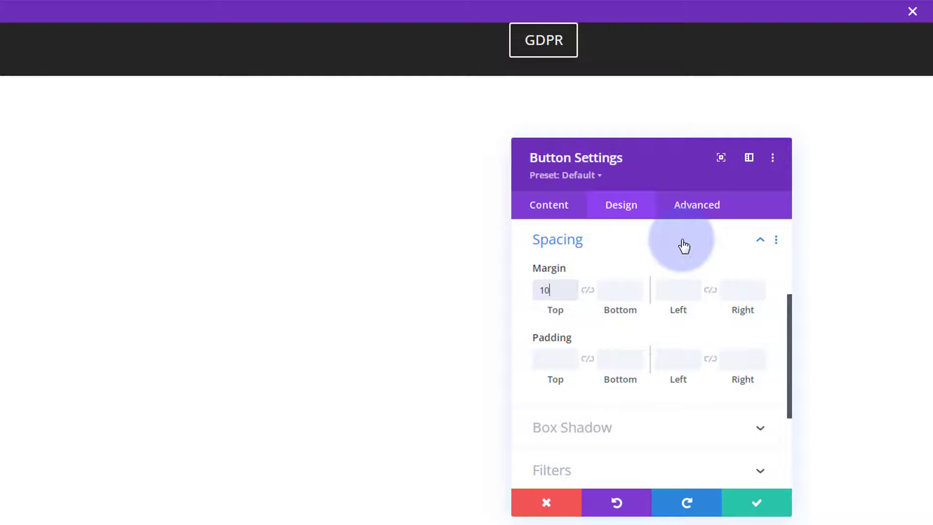
pyautogui.write('10px')
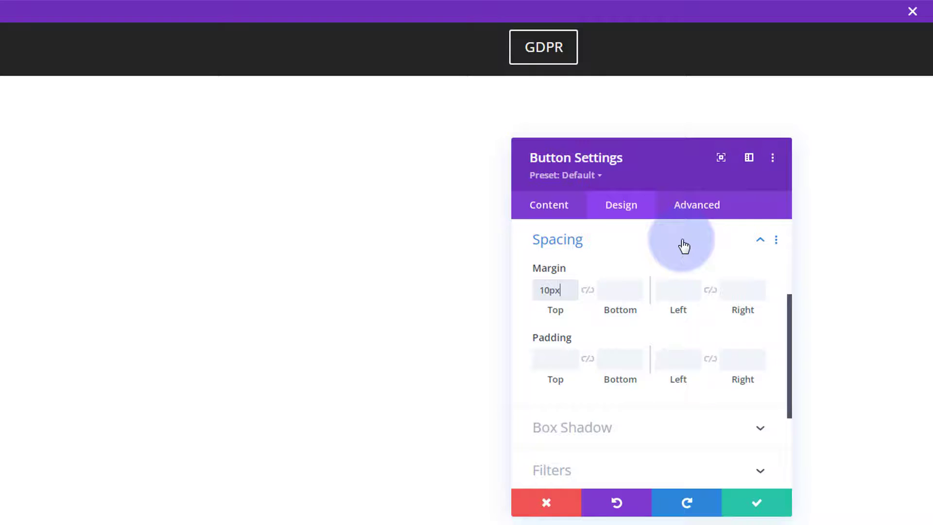
pyautogui.click(572, 286)
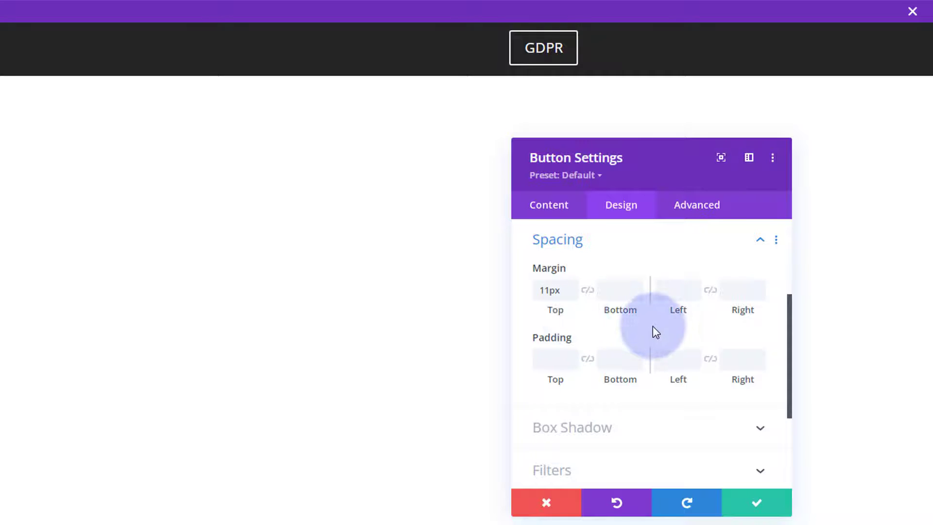
# Step: Set the GDPR button's alignment to centered within its footer column
pyautogui.scroll(3, 652, 329)
pyautogui.click(640, 280)
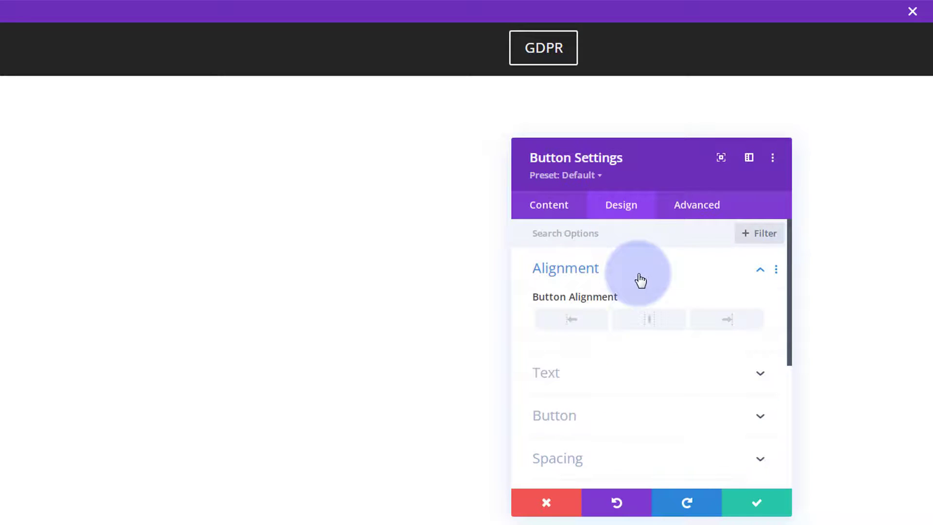
pyautogui.click(651, 321)
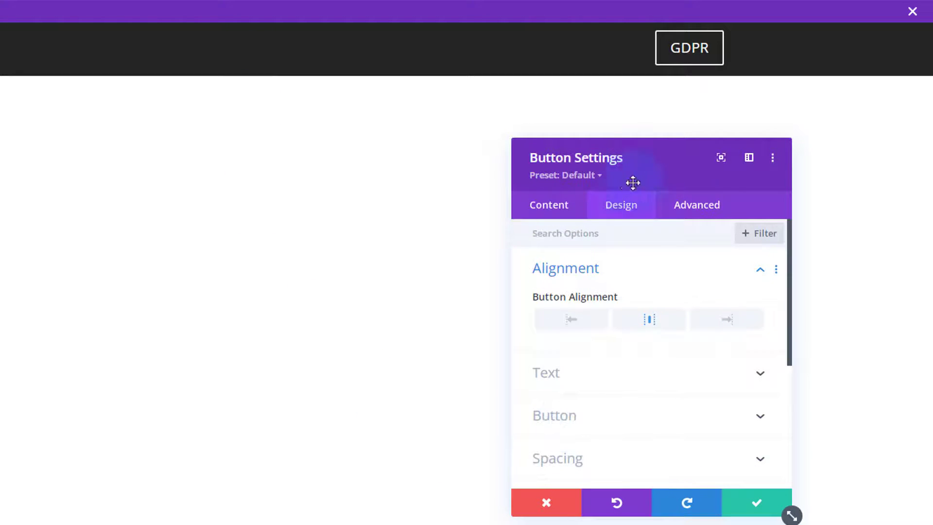
# Step: Bring up the Use Popup option in the GDPR button's visibility settings
pyautogui.click(697, 207)
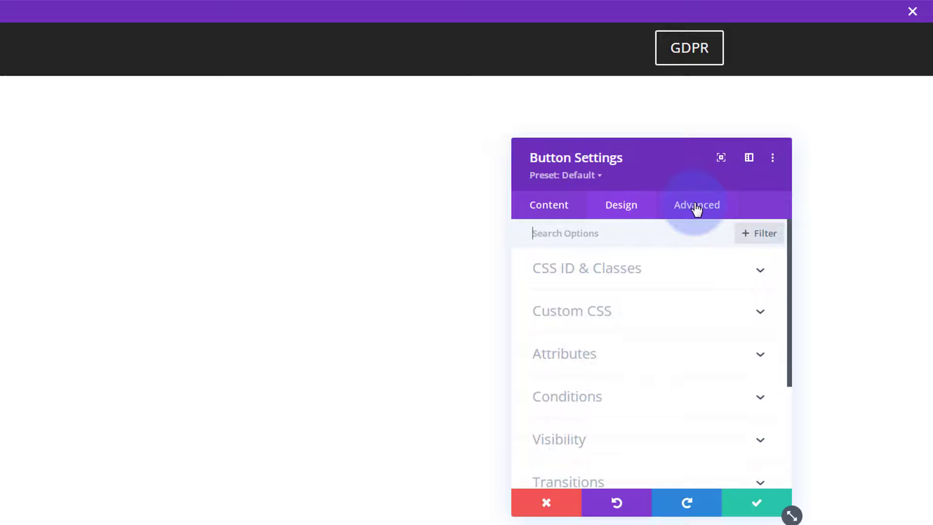
pyautogui.scroll(-3, 645, 313)
pyautogui.click(640, 308)
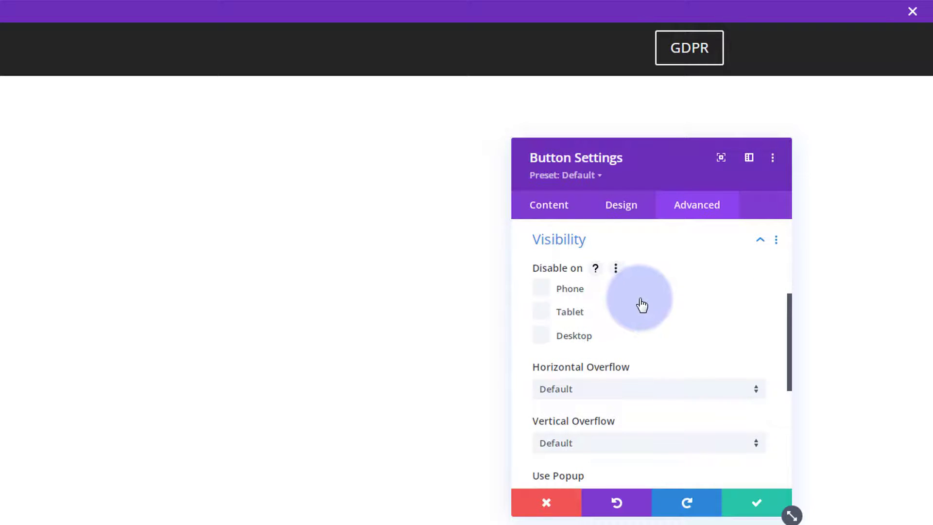
pyautogui.scroll(-3, 640, 299)
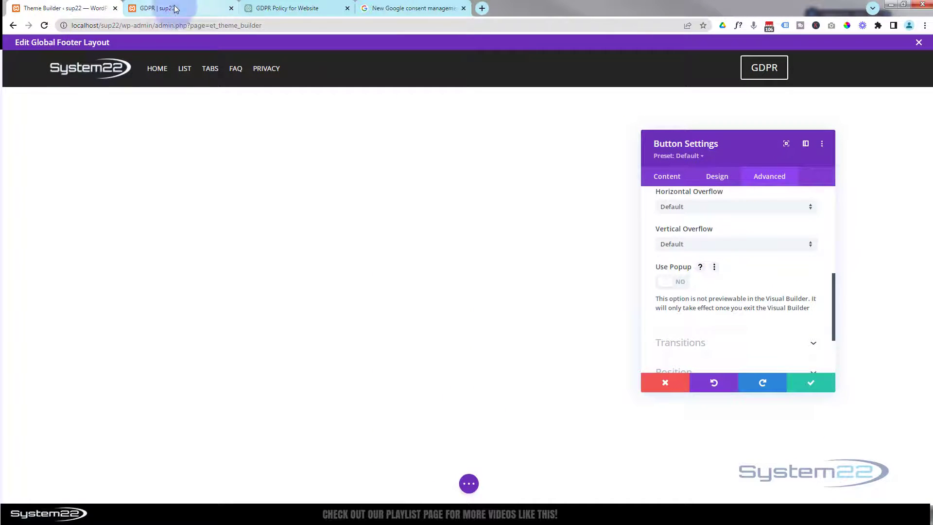
# Step: Open the Divi Supreme Pro general settings from the WordPress dashboard and check the Enable Divi Popup extension
pyautogui.click(197, 9)
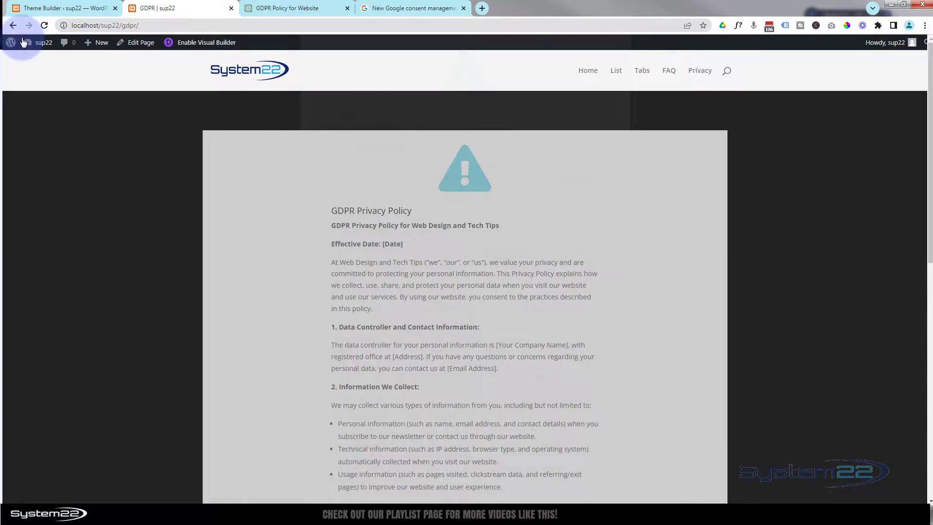
pyautogui.click(23, 43)
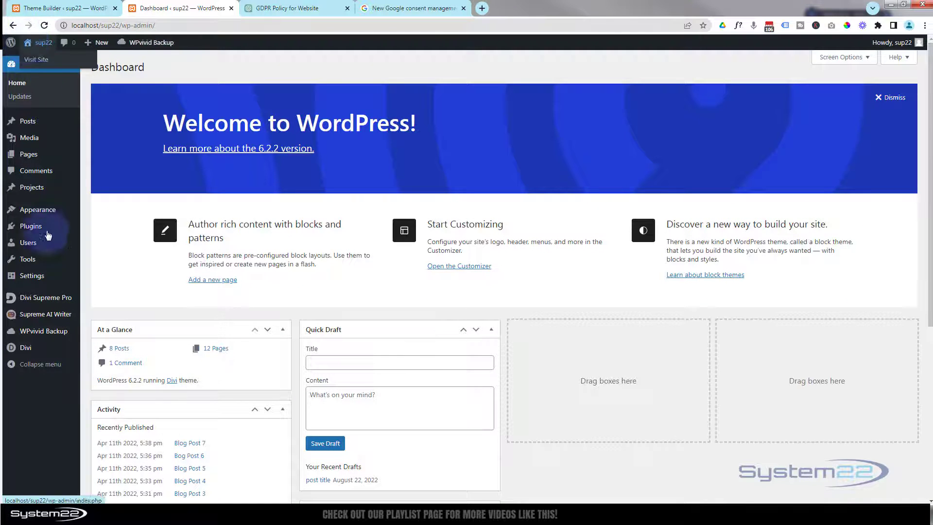
pyautogui.click(40, 300)
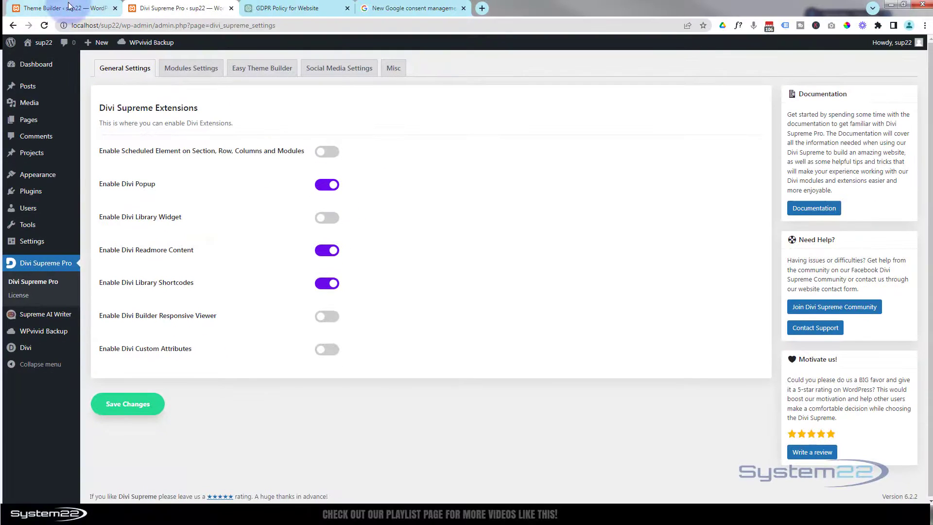
# Step: Return to the global footer layout and turn on Use Popup for the GDPR button
pyautogui.click(69, 9)
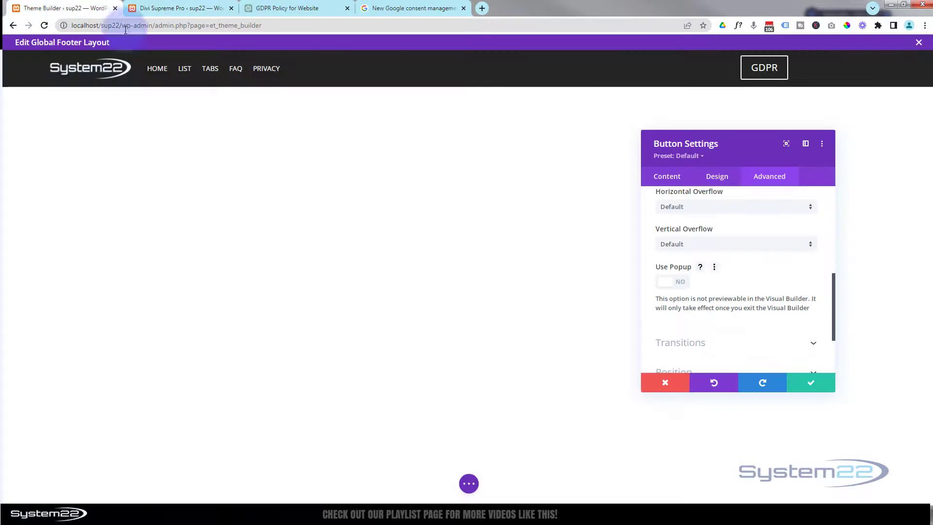
pyautogui.click(682, 284)
pyautogui.scroll(-2, 735, 267)
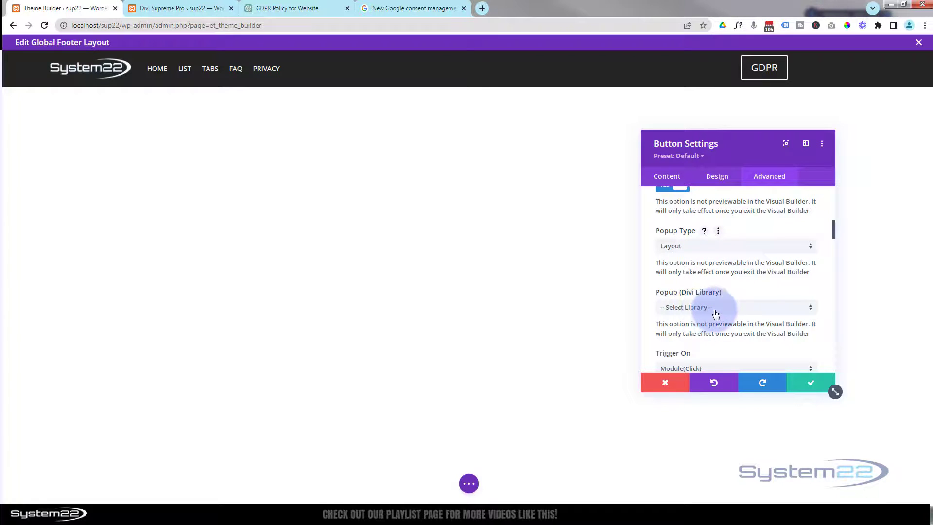
# Step: Accept the GDPR button's settings and save the global footer layout
pyautogui.click(806, 384)
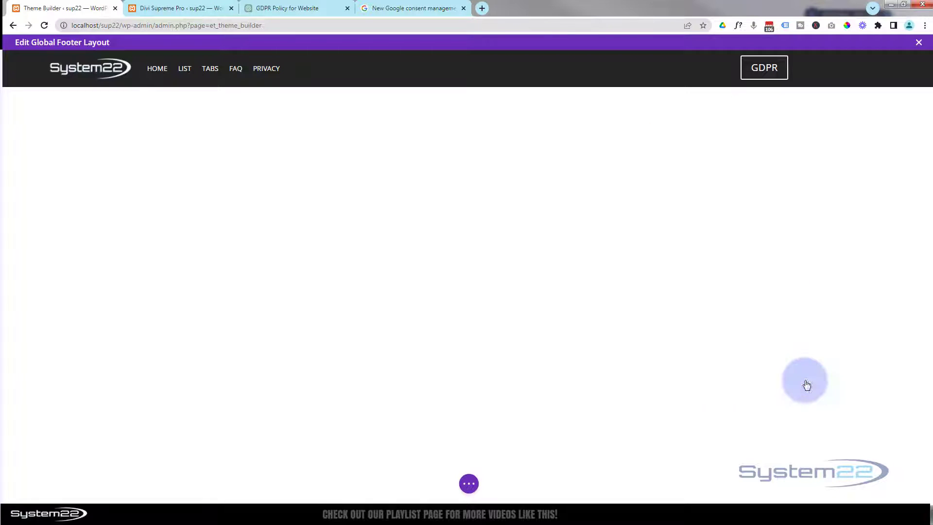
pyautogui.click(469, 483)
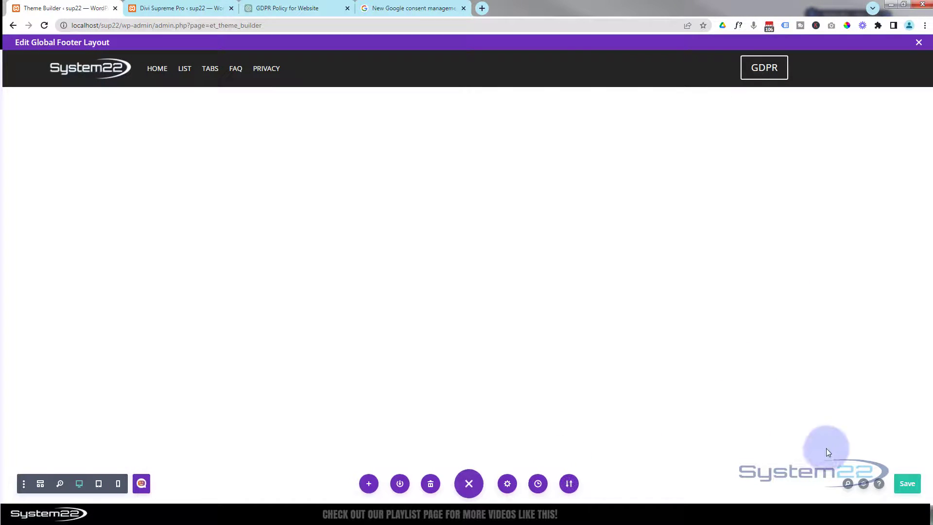
pyautogui.click(905, 483)
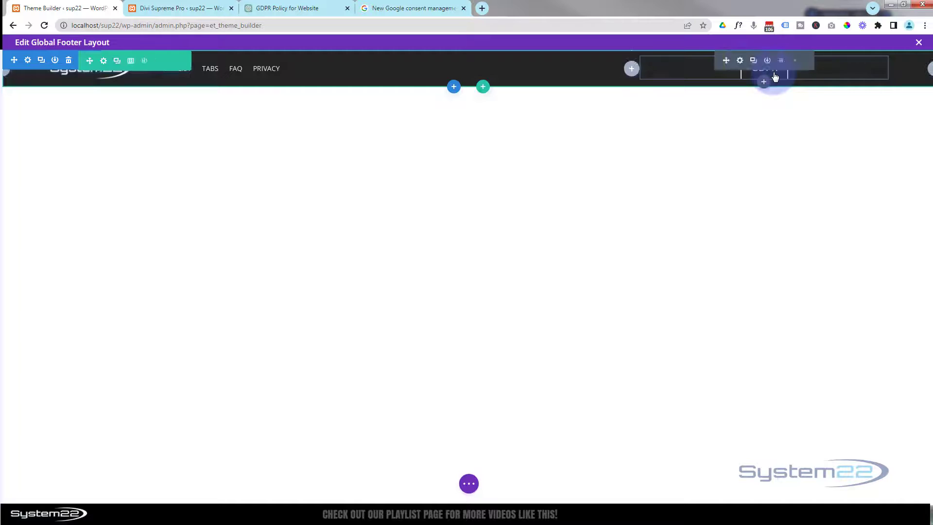
# Step: Reopen the GDPR button's visibility settings and choose the GDPR library item as the popup content
pyautogui.click(742, 62)
pyautogui.click(727, 180)
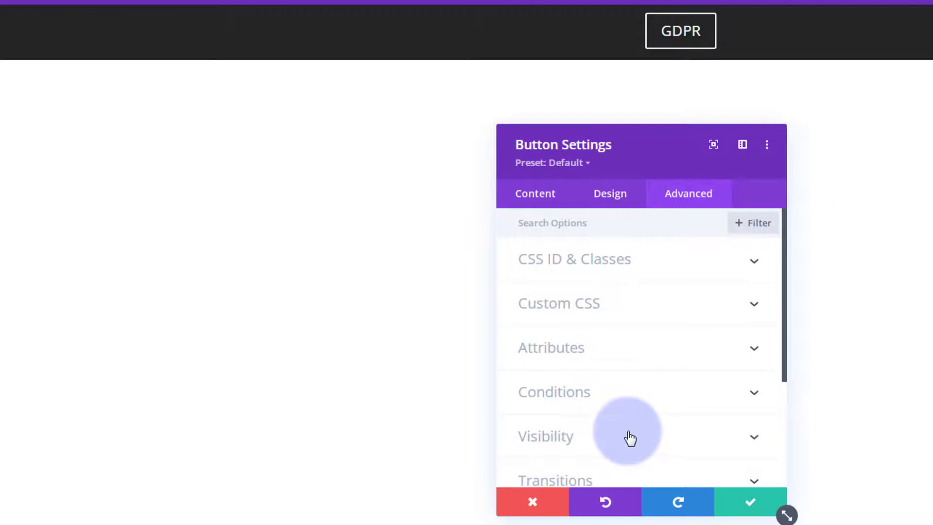
pyautogui.click(630, 437)
pyautogui.scroll(-3, 642, 308)
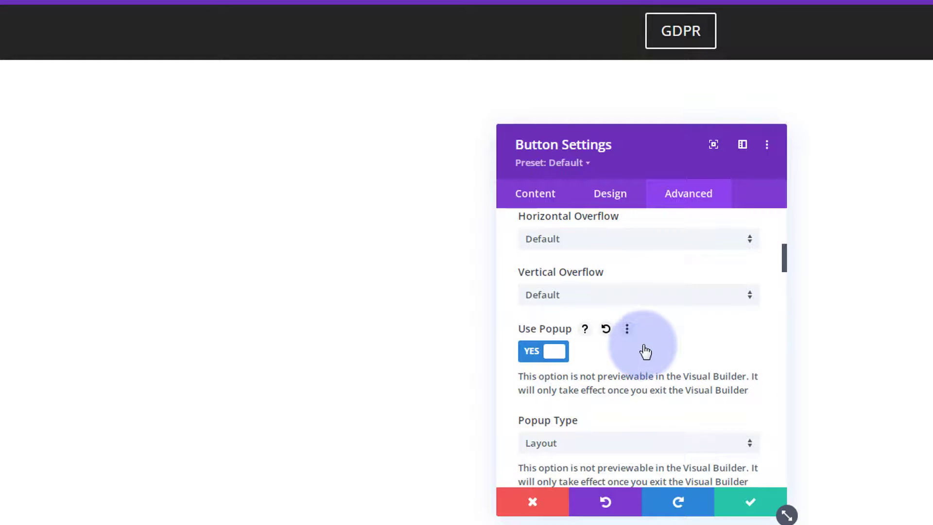
pyautogui.scroll(-1, 644, 350)
pyautogui.scroll(-1, 631, 364)
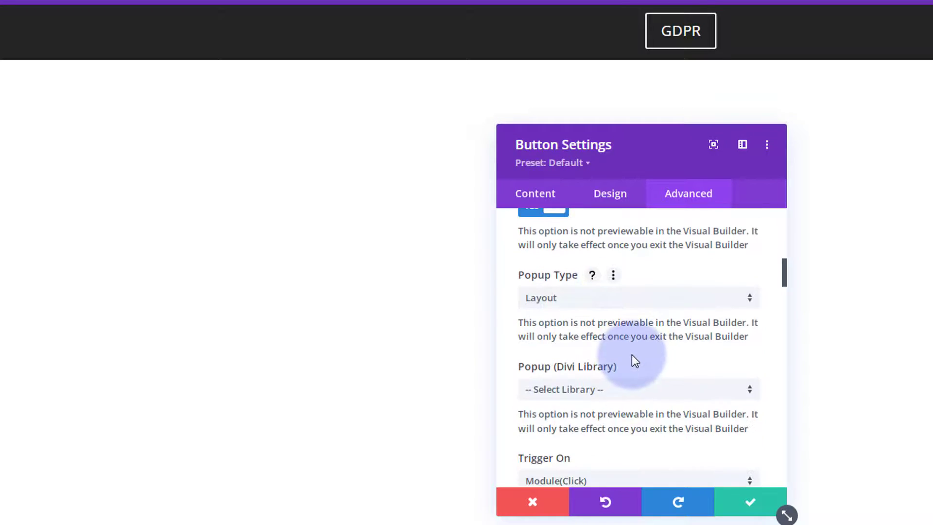
pyautogui.scroll(-3, 631, 354)
pyautogui.click(623, 246)
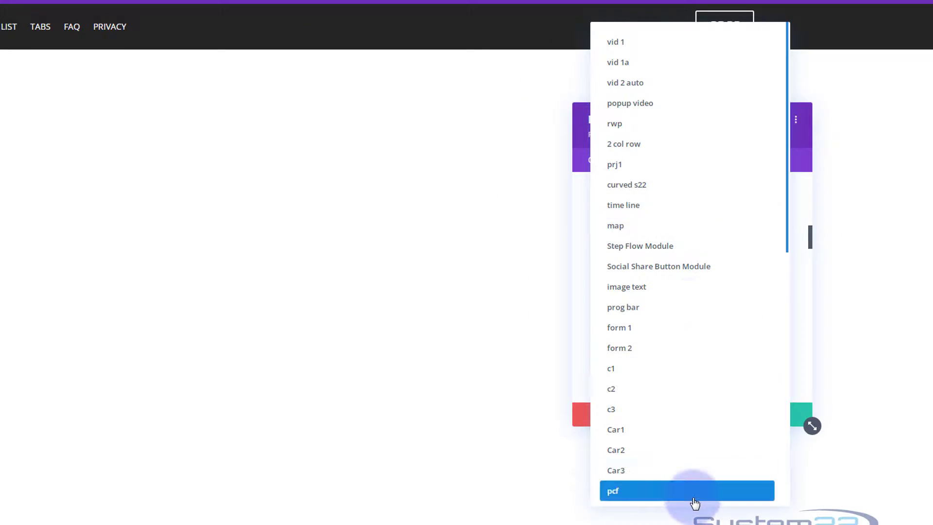
pyautogui.scroll(-10, 694, 500)
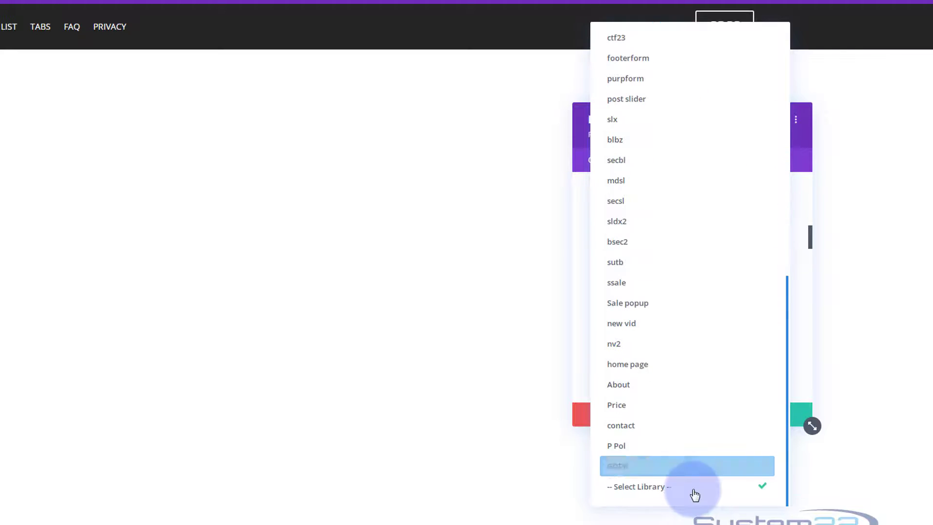
pyautogui.click(622, 472)
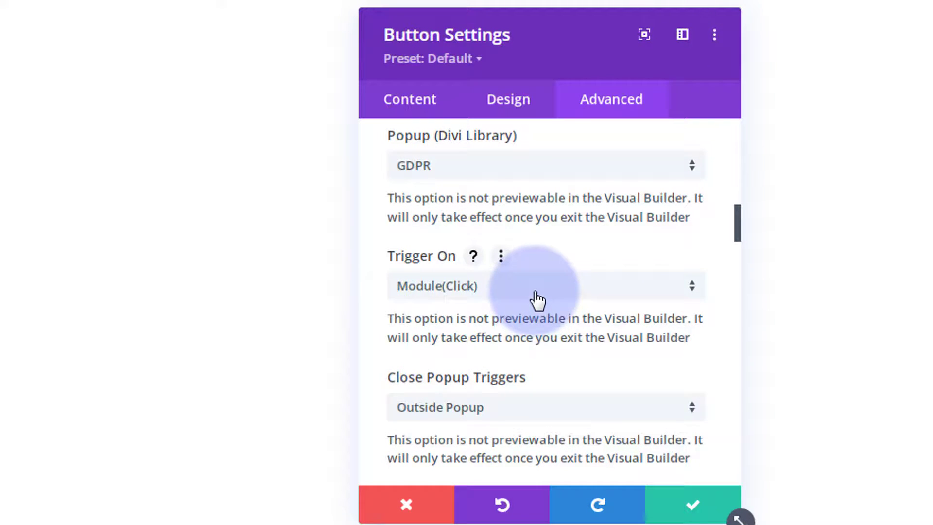
# Step: Set the popup's Trigger On option to Page Load and review its Use as Cookie Consent option
pyautogui.click(535, 297)
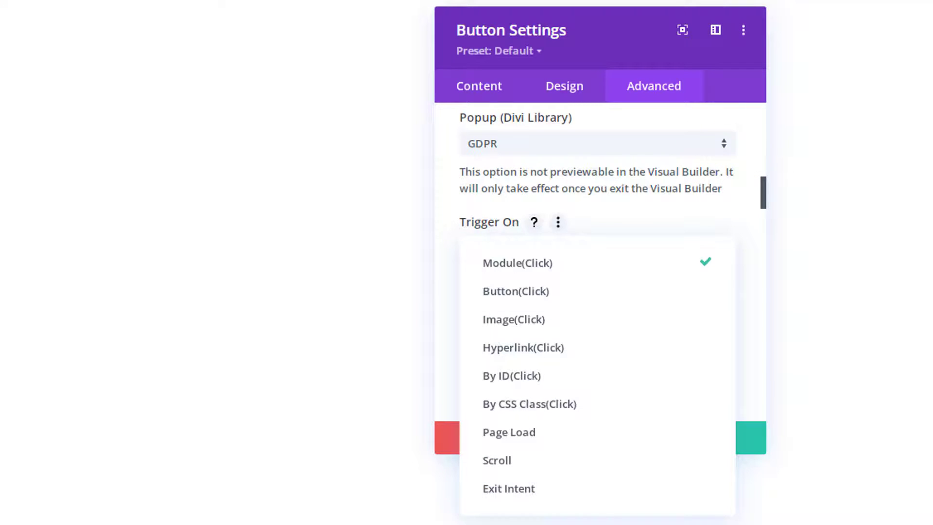
pyautogui.click(514, 440)
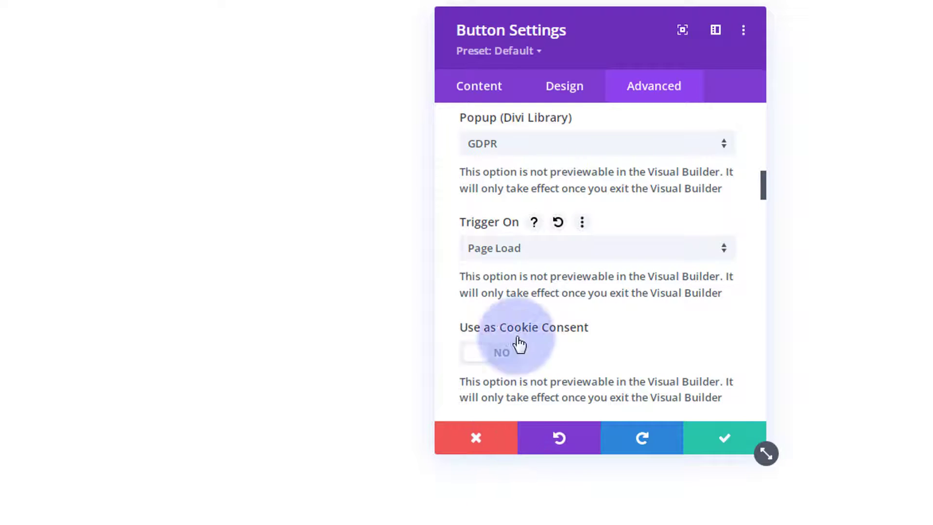
pyautogui.scroll(-2, 593, 305)
pyautogui.scroll(-4, 594, 305)
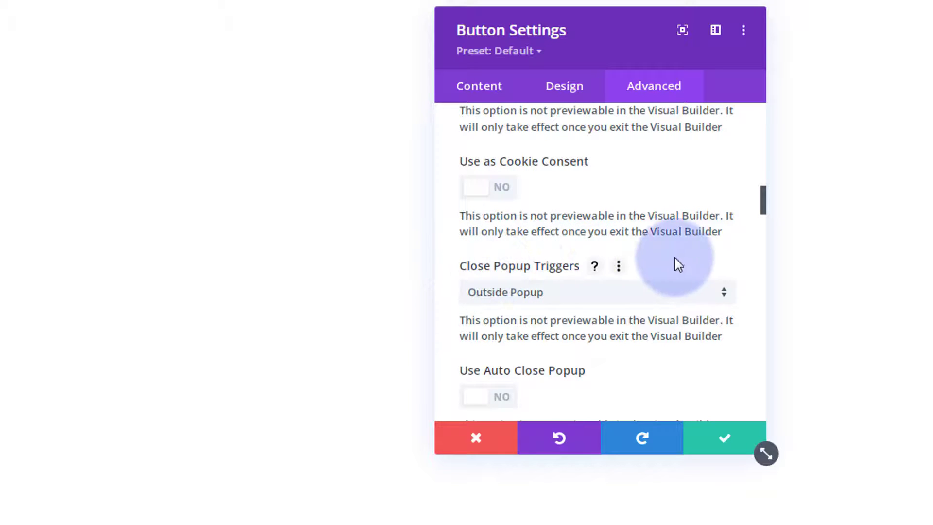
# Step: Try a Cookie Expiry value of 1 for the popup and clear it again
pyautogui.scroll(-2, 680, 263)
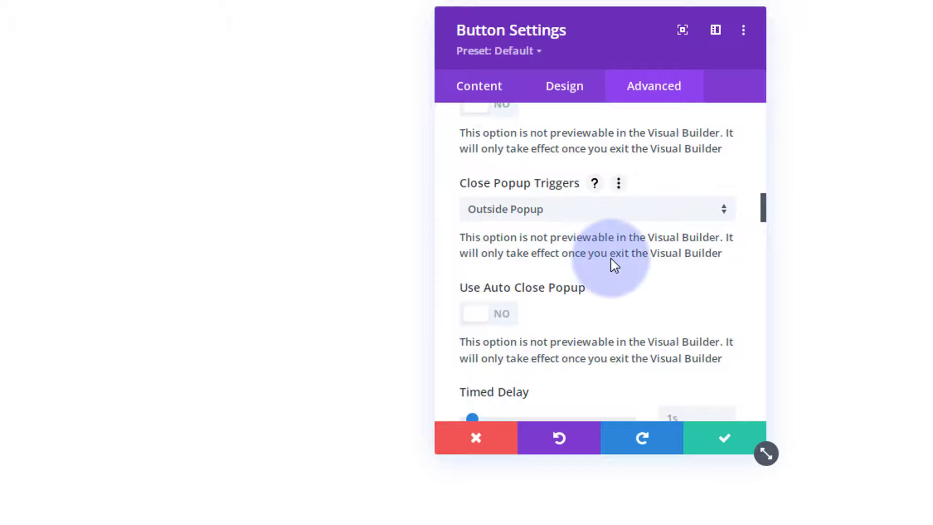
pyautogui.scroll(-2, 615, 265)
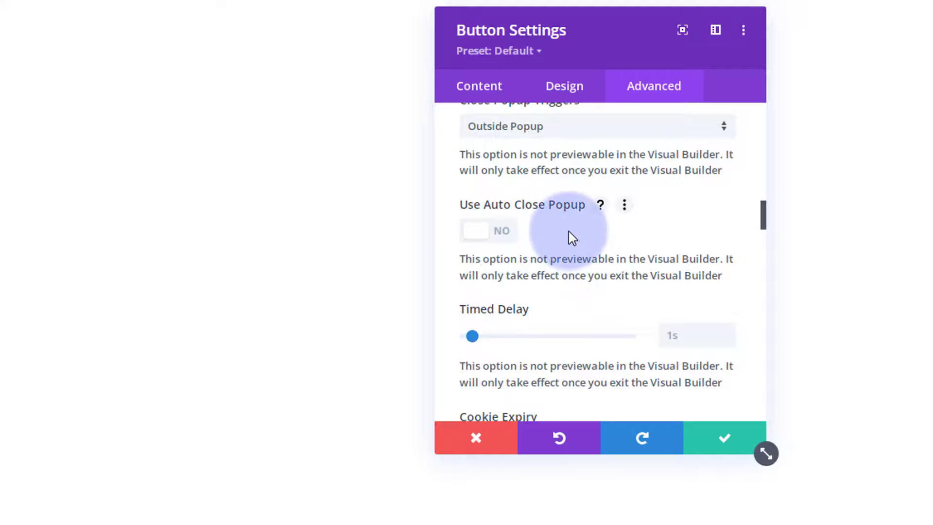
pyautogui.scroll(-2, 570, 237)
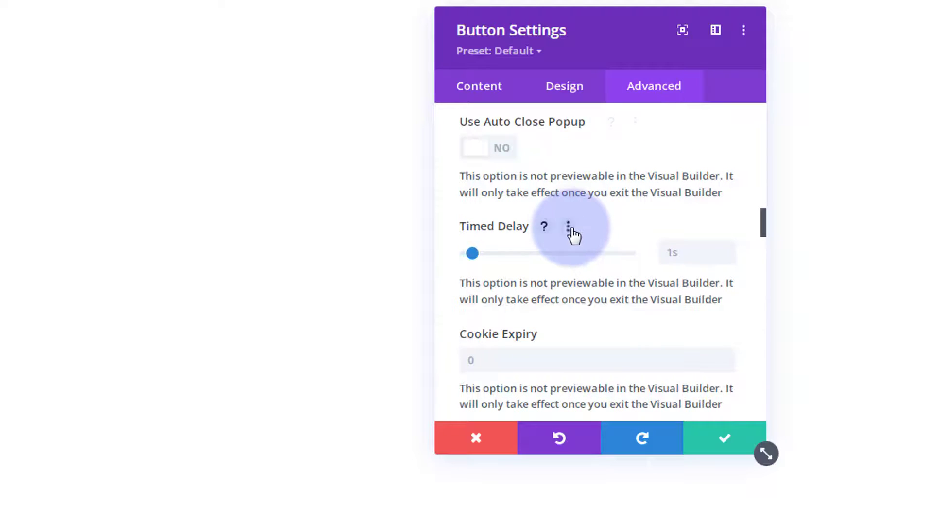
pyautogui.scroll(-2, 571, 223)
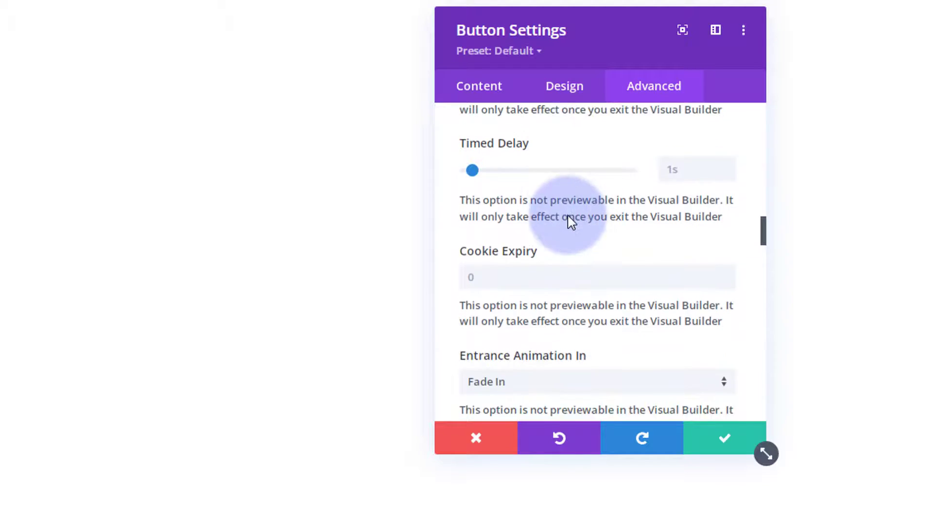
pyautogui.scroll(-2, 571, 223)
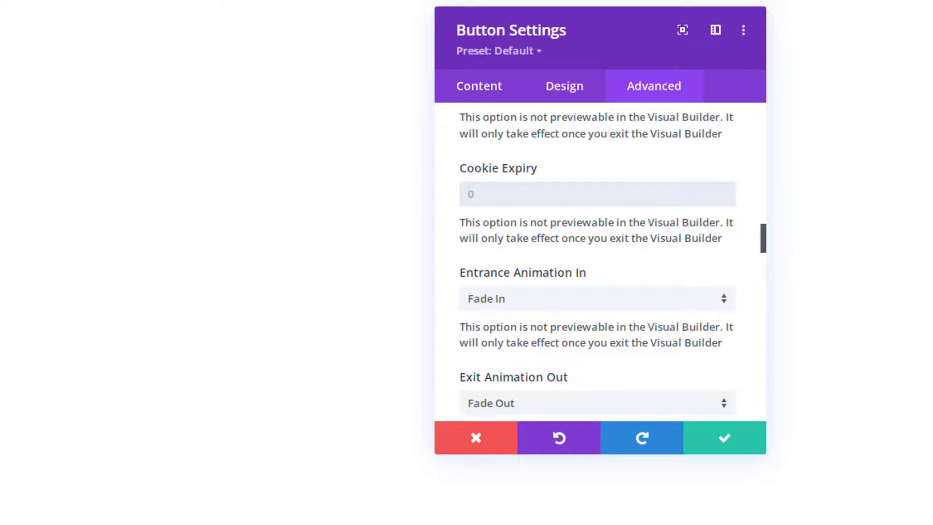
pyautogui.click(529, 190)
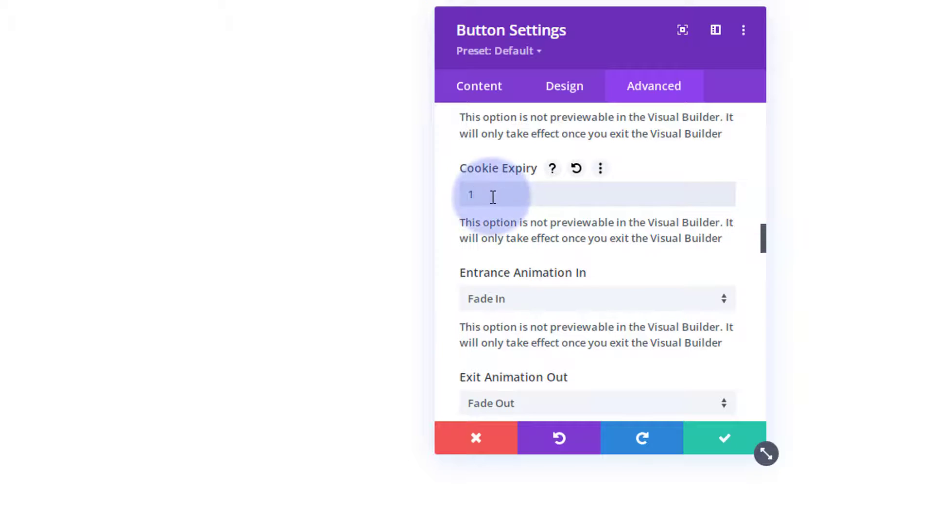
pyautogui.moveTo(492, 197); pyautogui.dragTo(451, 205)
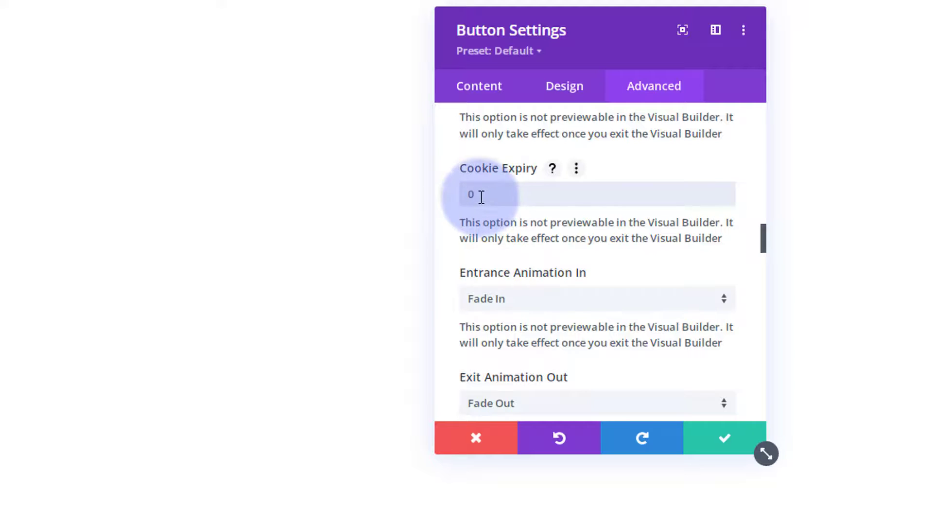
pyautogui.scroll(-3, 593, 299)
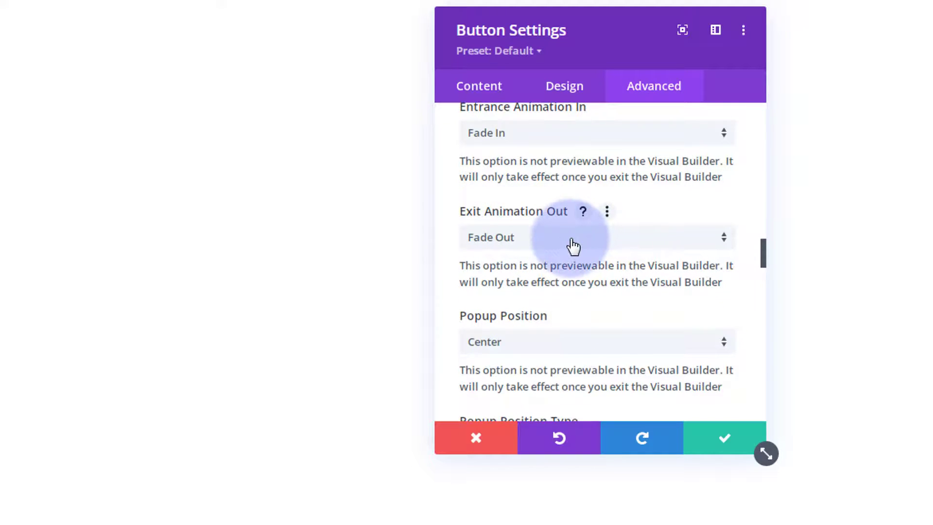
# Step: Review the popup's remaining options: exit animation, position, full width, per-device maximum width, overlay, and the close button's placement, icon and colors
pyautogui.scroll(-3, 573, 246)
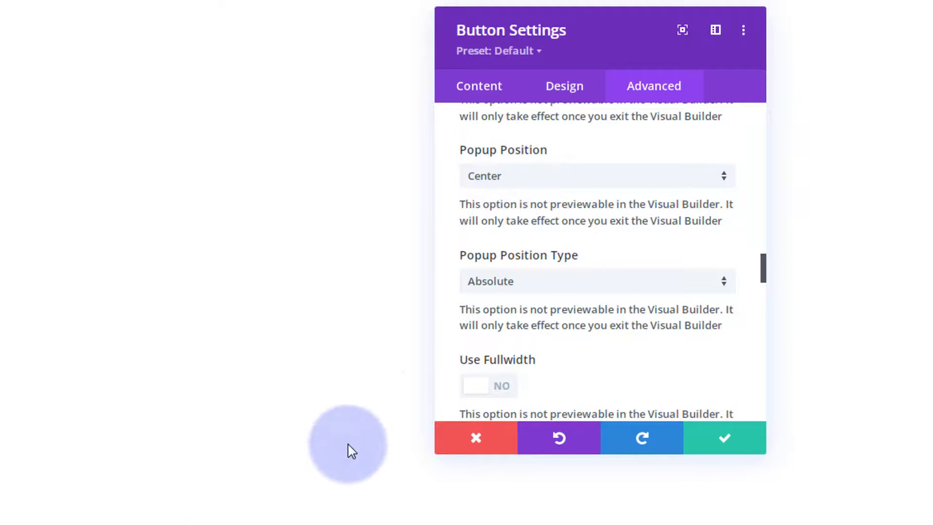
pyautogui.scroll(-2, 550, 281)
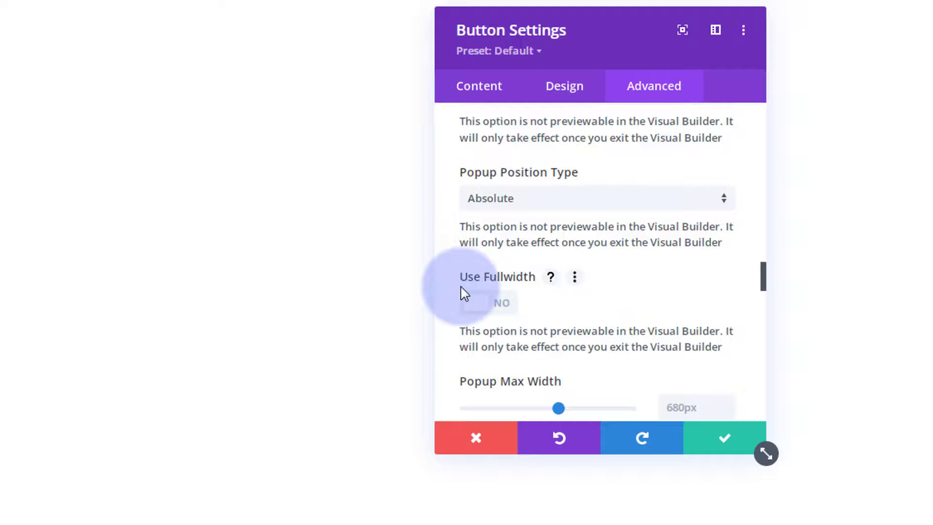
pyautogui.scroll(-4, 635, 285)
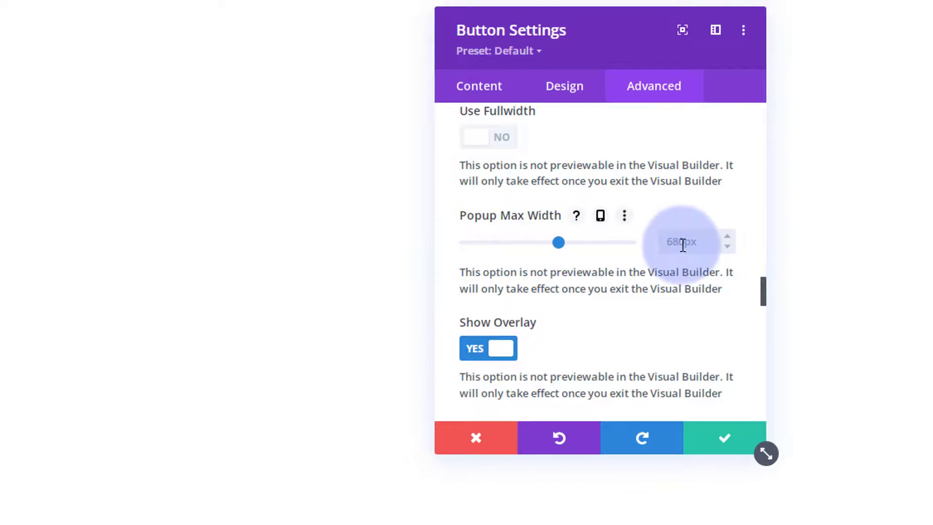
pyautogui.click(601, 216)
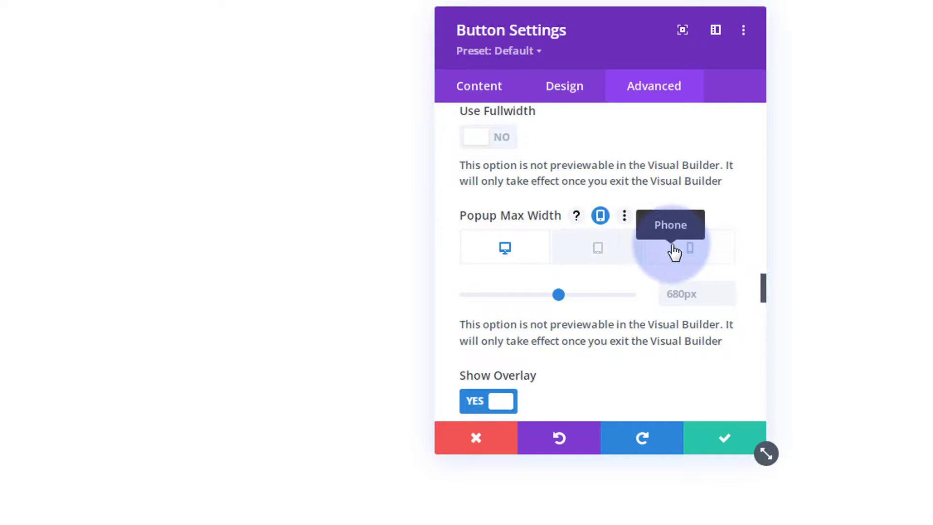
pyautogui.scroll(-3, 573, 246)
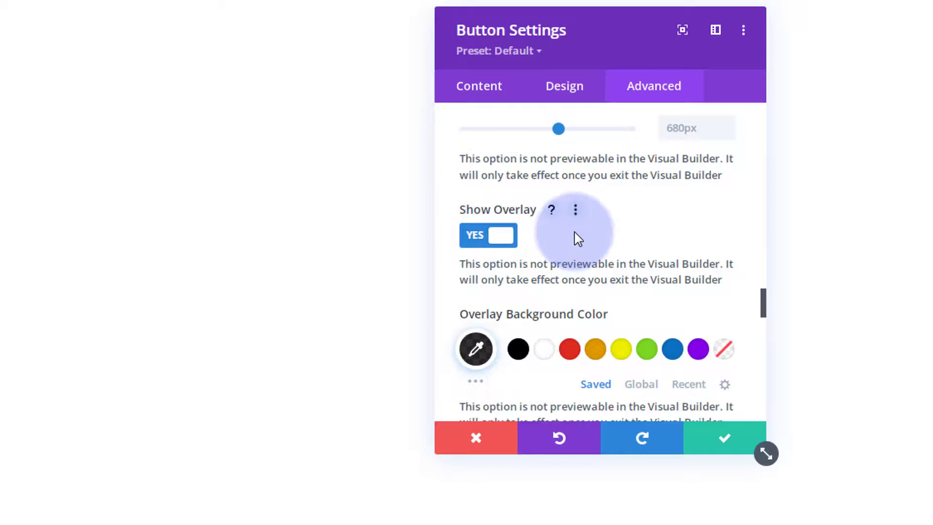
pyautogui.scroll(-5, 576, 235)
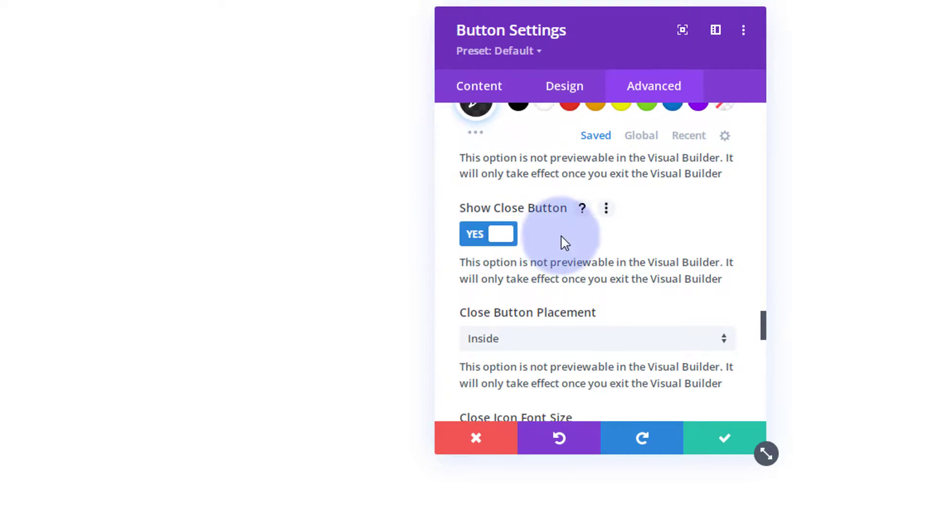
pyautogui.scroll(-3, 564, 242)
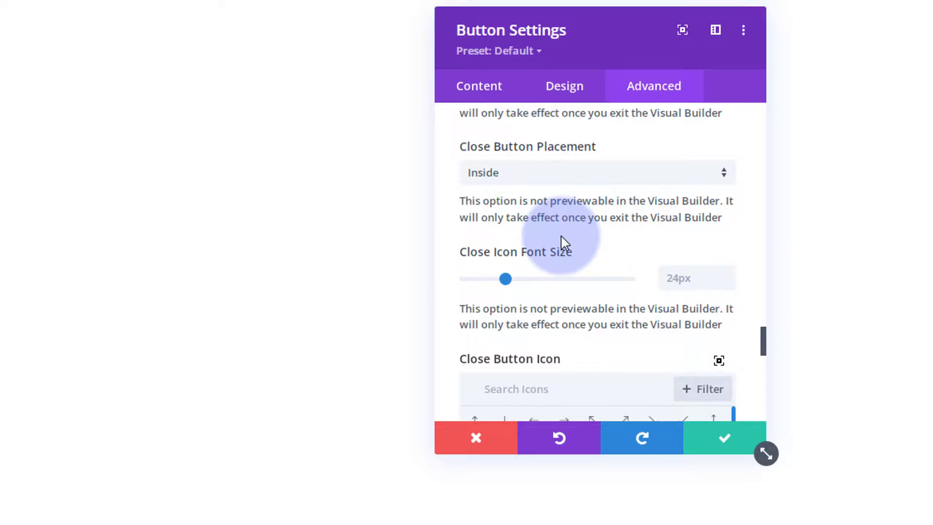
pyautogui.scroll(-4, 464, 281)
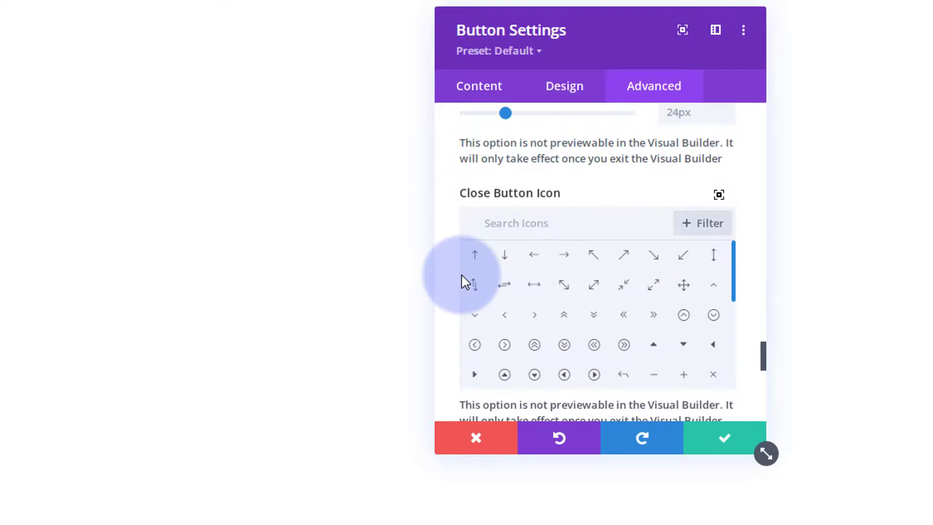
pyautogui.scroll(-2, 448, 282)
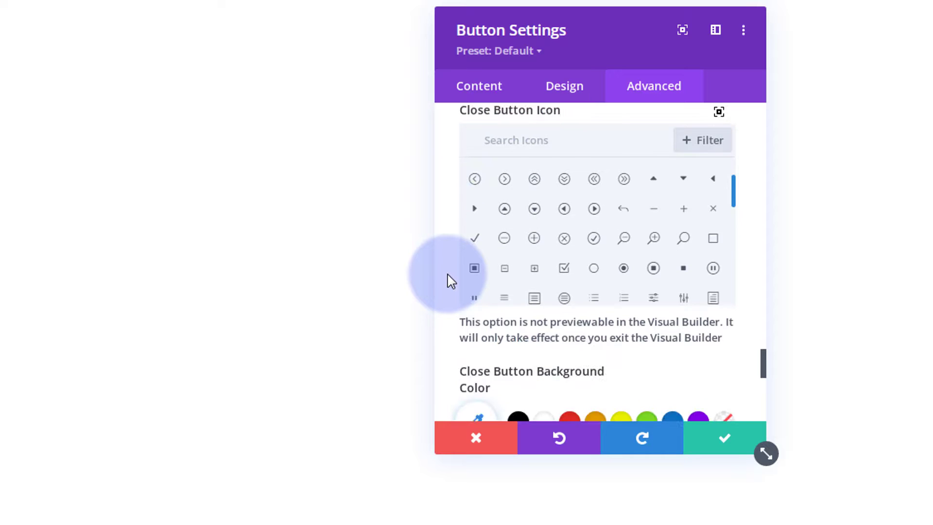
pyautogui.scroll(-4, 447, 281)
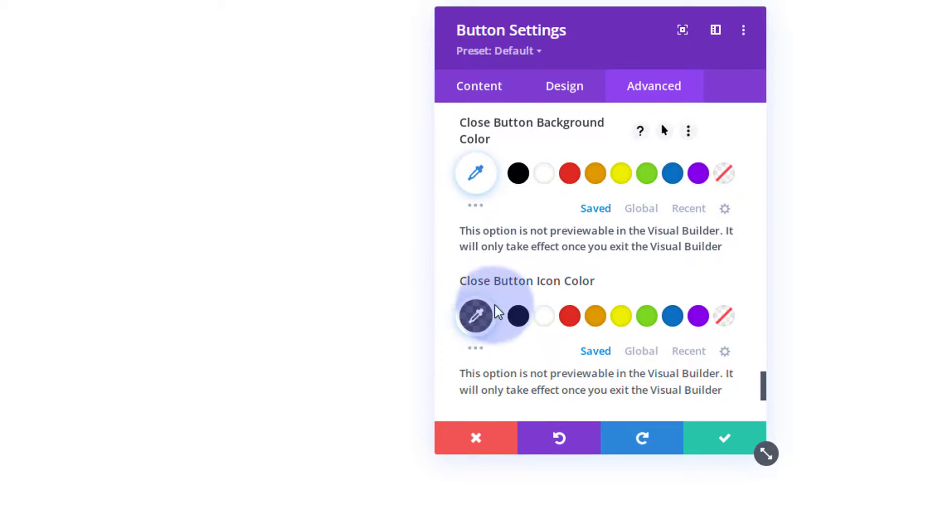
pyautogui.scroll(-3, 459, 284)
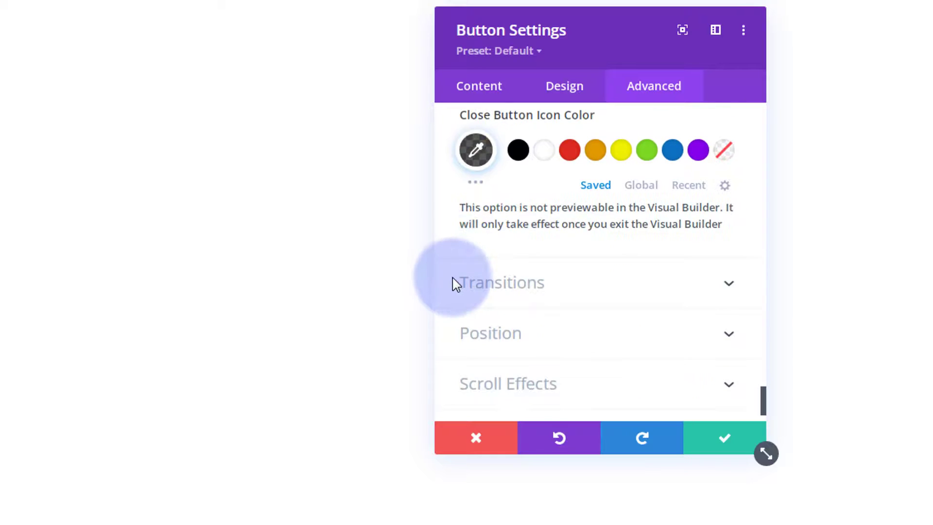
pyautogui.scroll(-1, 451, 284)
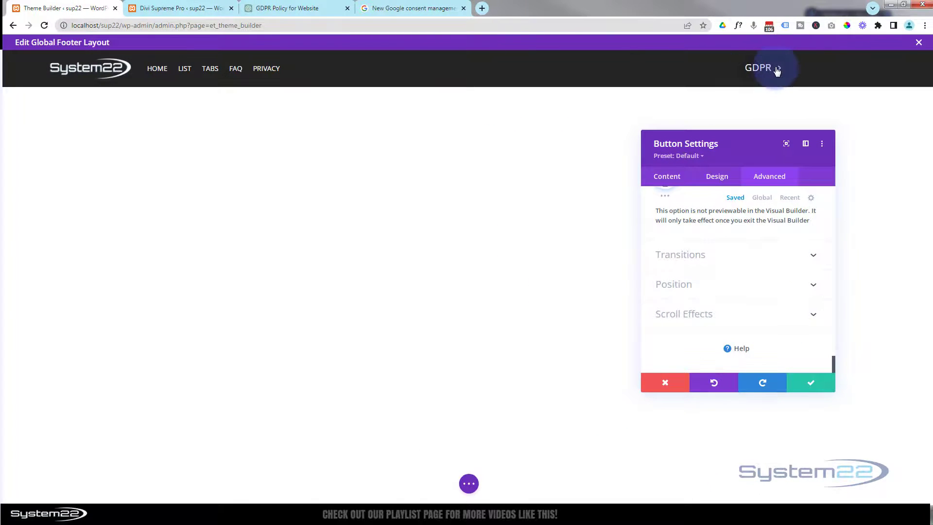
# Step: Show the site's Pages list and copy the link address of the published GDPR page
pyautogui.click(185, 11)
pyautogui.click(29, 103)
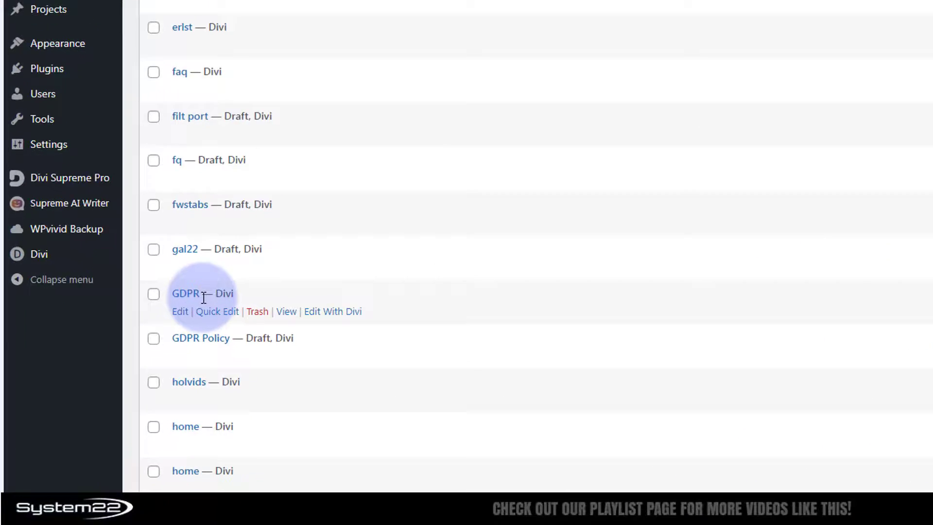
pyautogui.rightClick(286, 312)
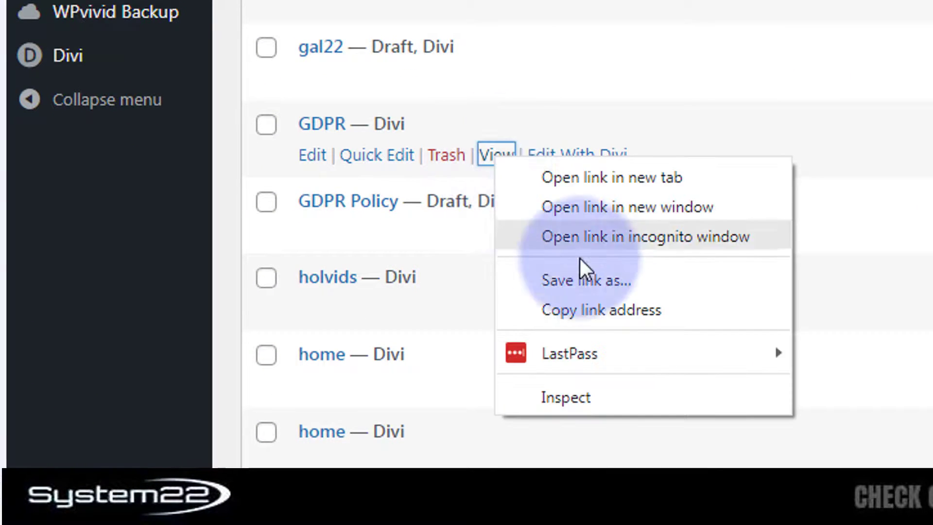
pyautogui.click(608, 308)
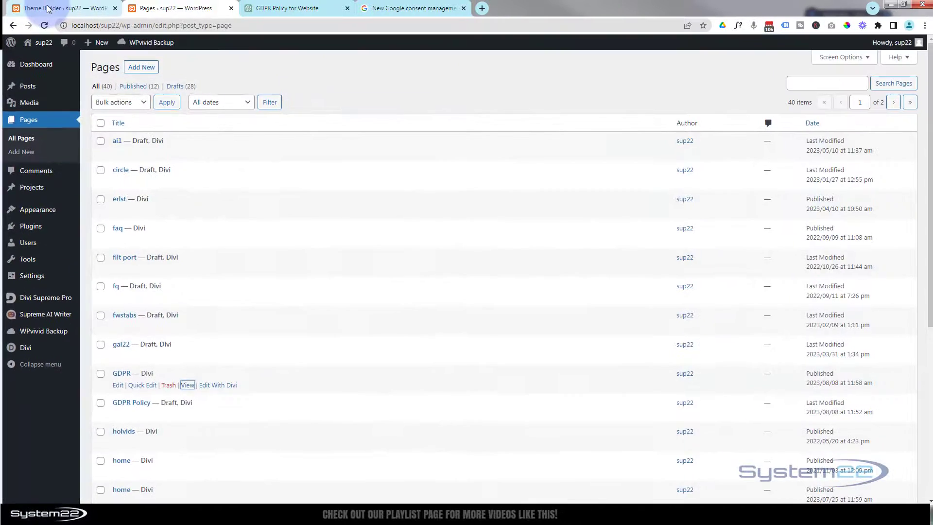
pyautogui.click(49, 8)
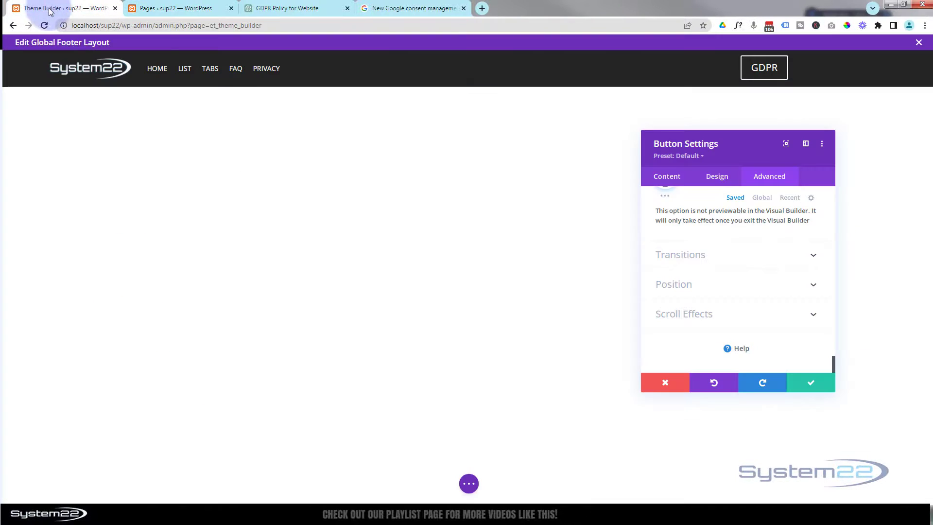
pyautogui.click(666, 178)
pyautogui.scroll(-2, 690, 257)
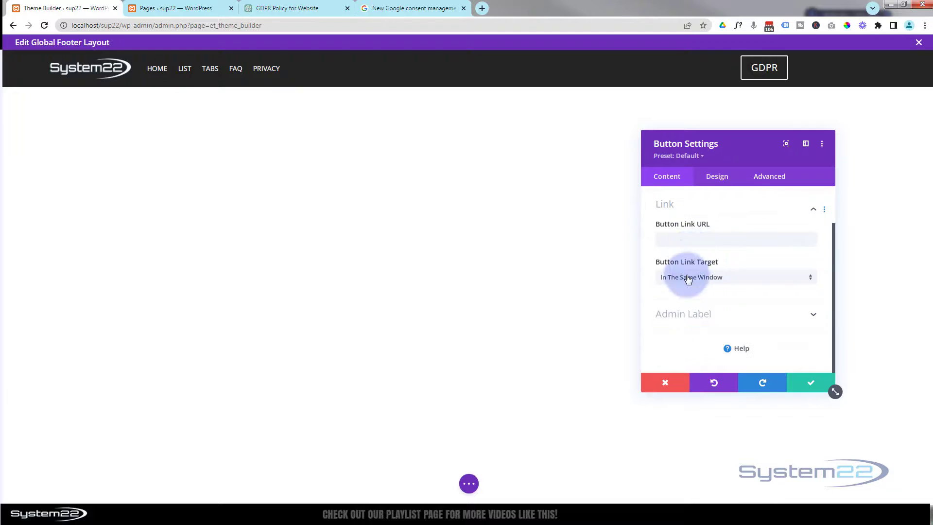
pyautogui.click(666, 238)
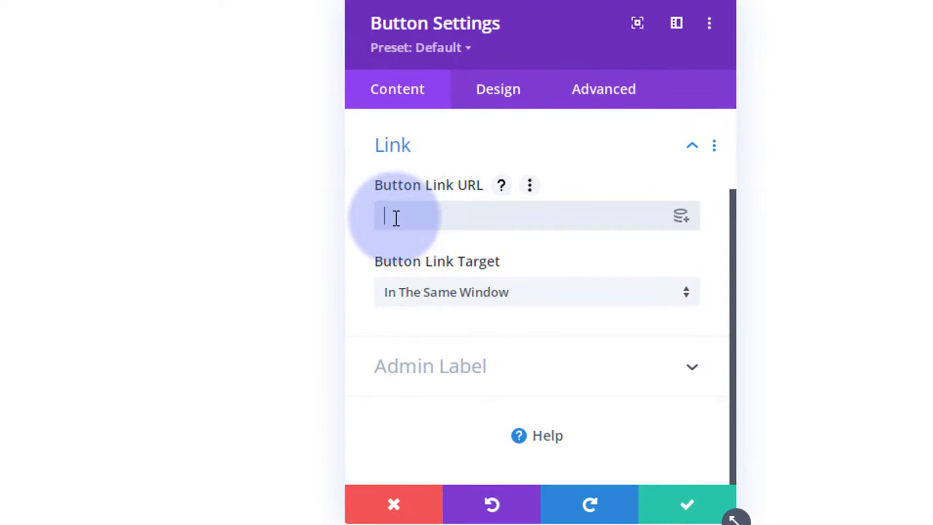
pyautogui.hotkey('ctrl', 'v')
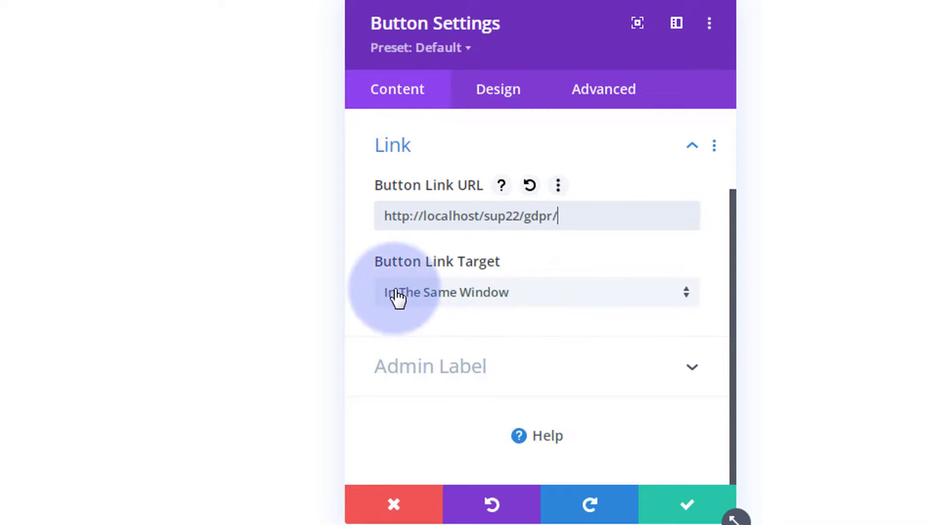
pyautogui.click(484, 292)
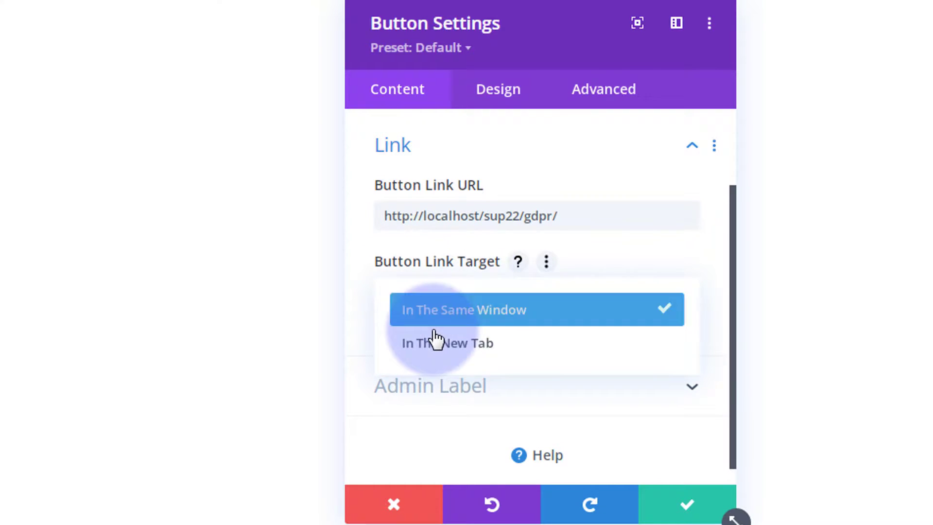
pyautogui.click(359, 293)
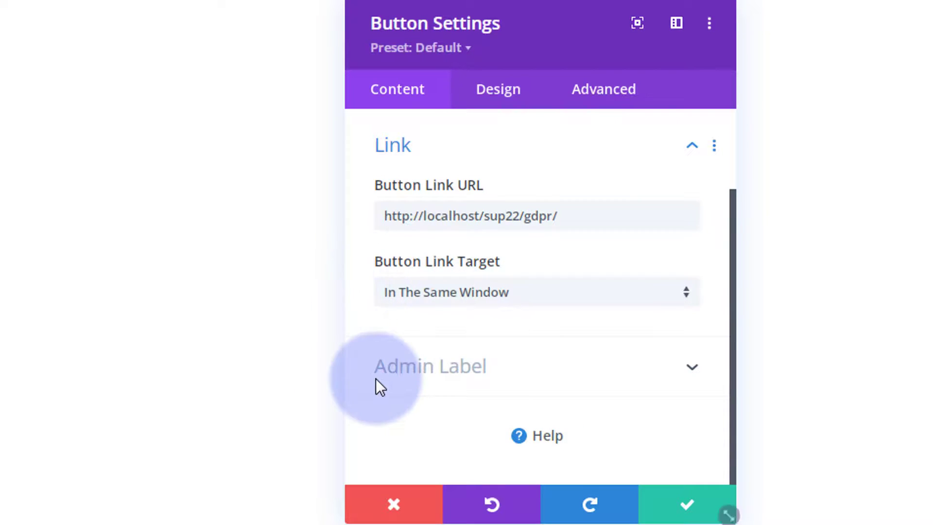
# Step: Accept the button settings, save and close the global footer layout, and save the Theme Builder changes
pyautogui.click(696, 514)
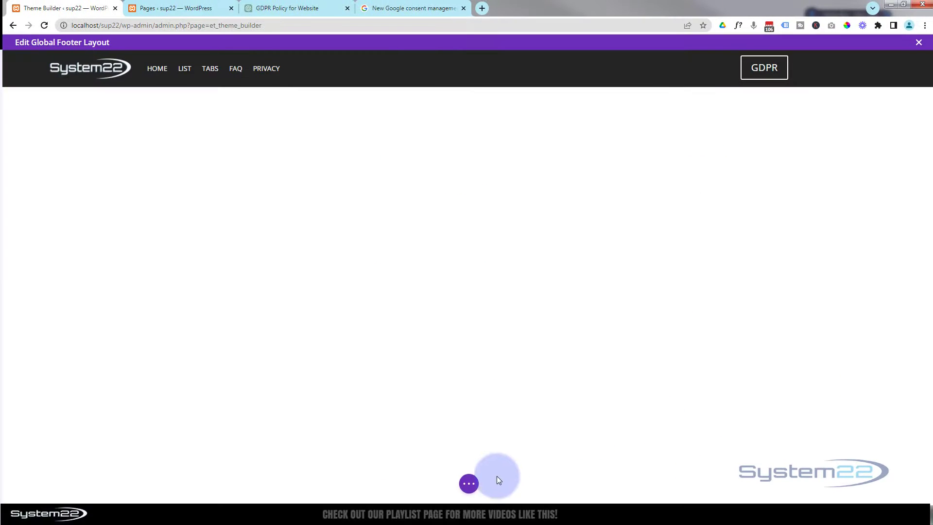
pyautogui.click(469, 484)
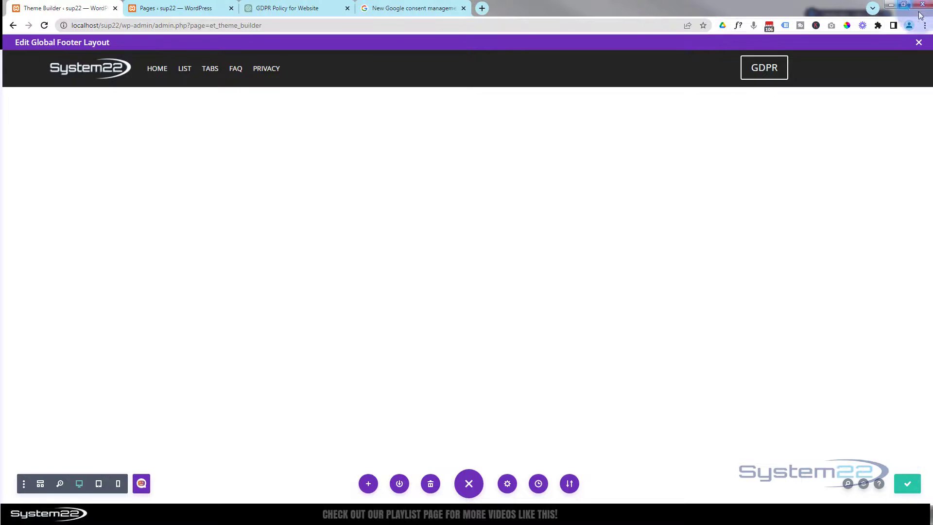
pyautogui.click(920, 42)
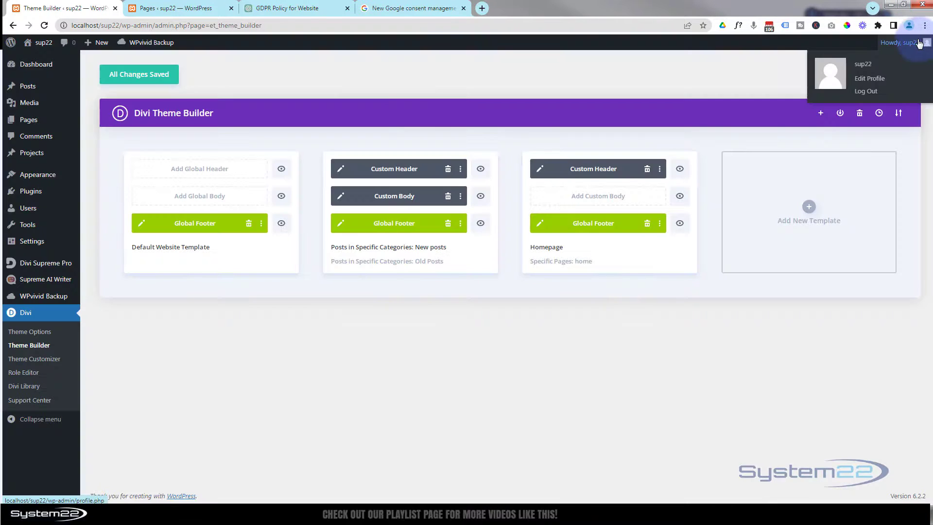
pyautogui.click(147, 78)
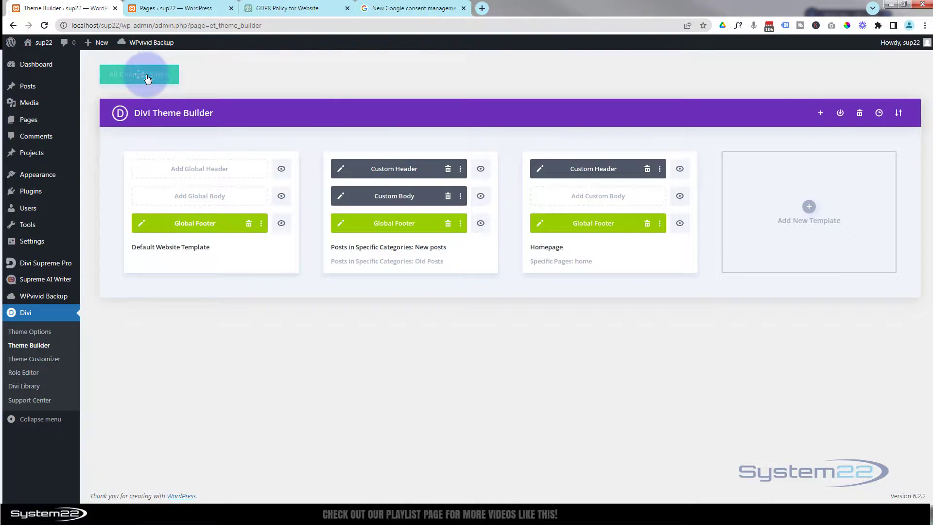
# Step: Visit the live site in a new tab and read through the GDPR popup on the home page
pyautogui.click(188, 10)
pyautogui.moveTo(37, 42)
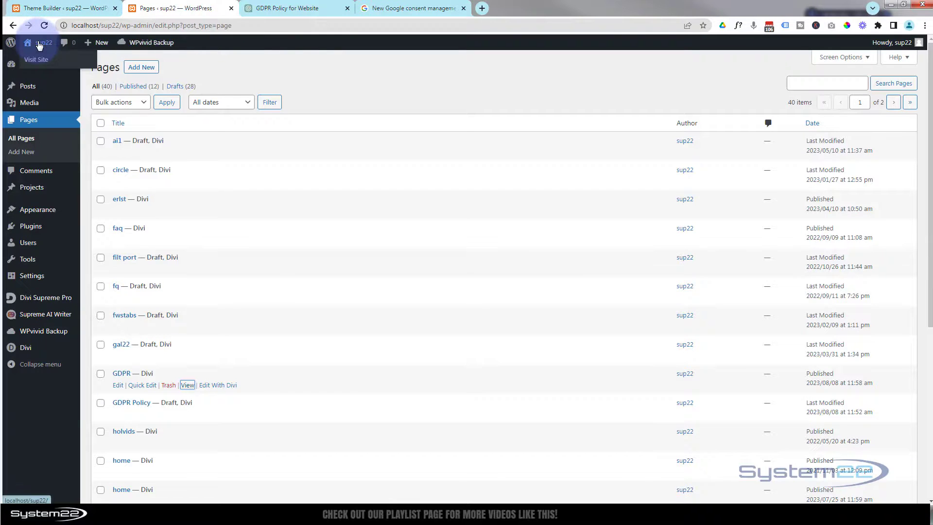
pyautogui.middleClick(36, 60)
pyautogui.click(279, 10)
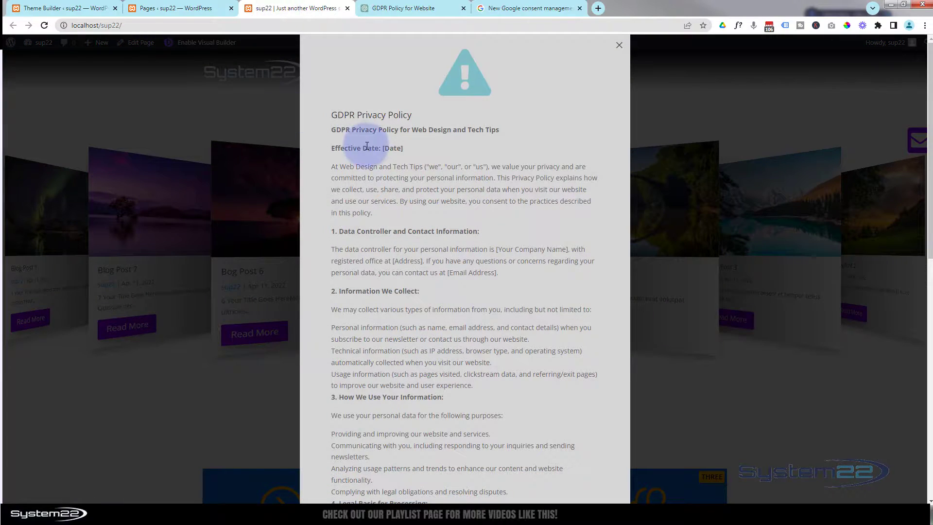
pyautogui.scroll(-4, 418, 238)
pyautogui.scroll(-6, 418, 238)
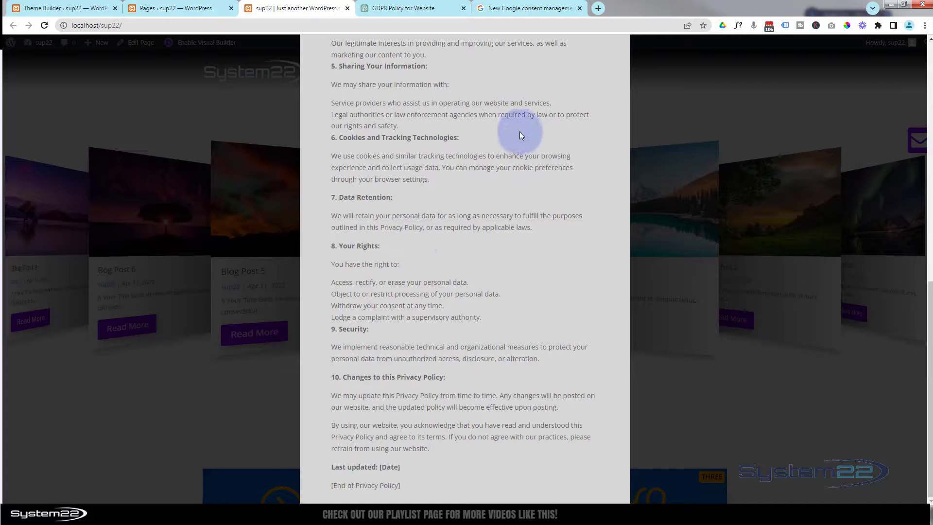
pyautogui.scroll(11, 519, 131)
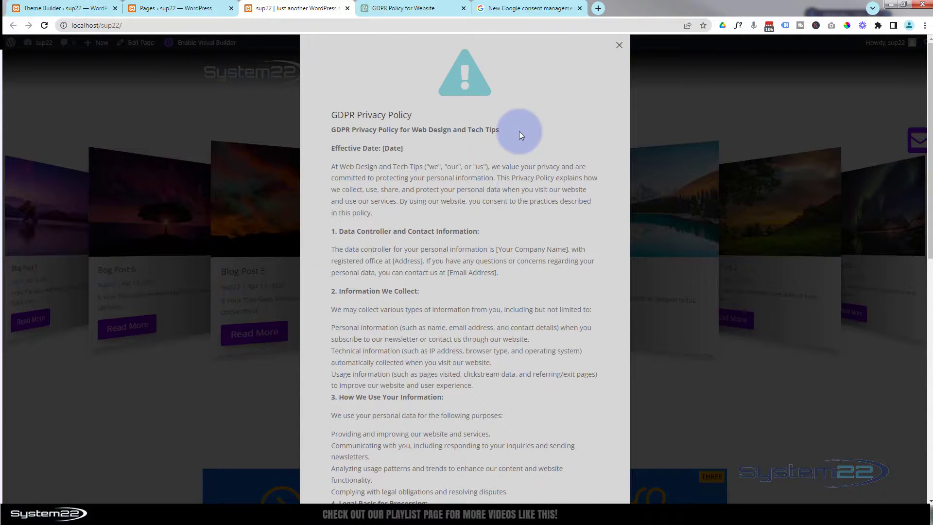
# Step: Close the home page's popup, then check and dismiss it on the List and Tabs pages
pyautogui.click(619, 44)
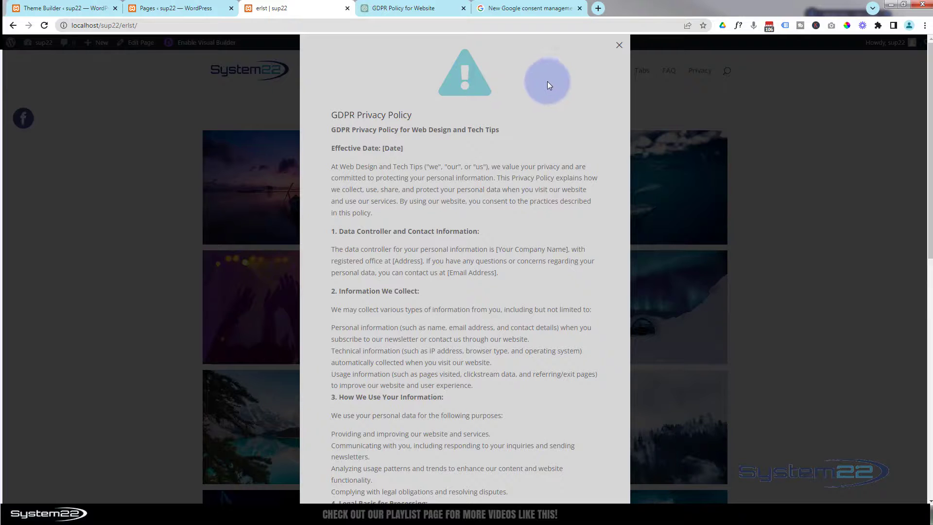
pyautogui.click(619, 46)
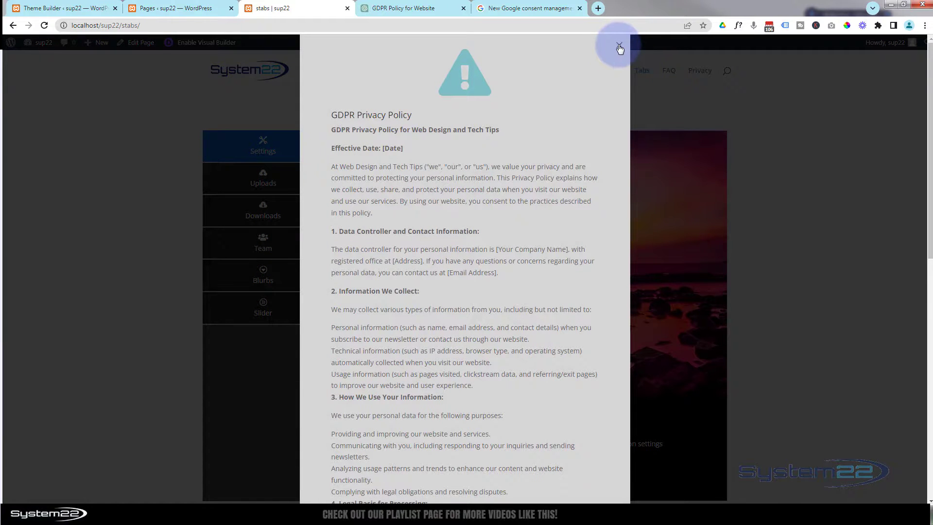
pyautogui.click(620, 48)
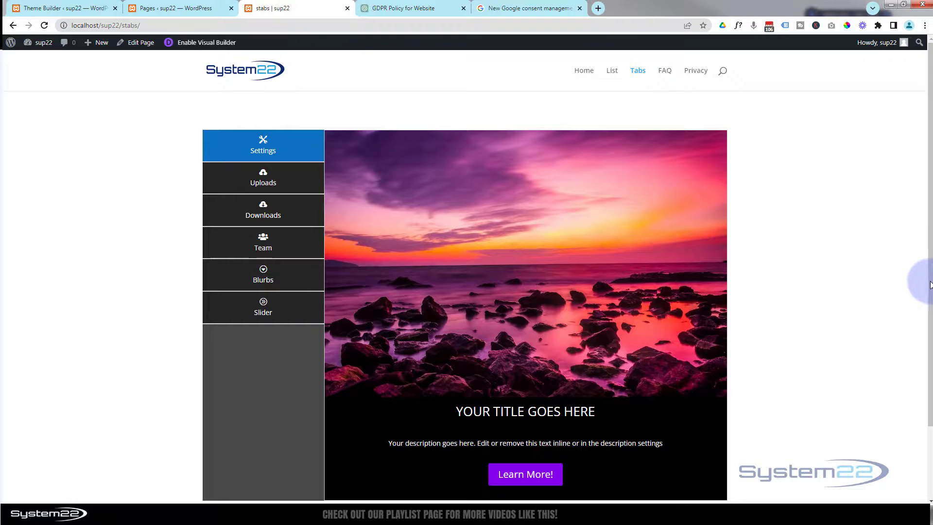
# Step: Follow the GDPR button in the Tabs page's footer and dismiss the popup covering the GDPR policy page
pyautogui.scroll(-2, 931, 280)
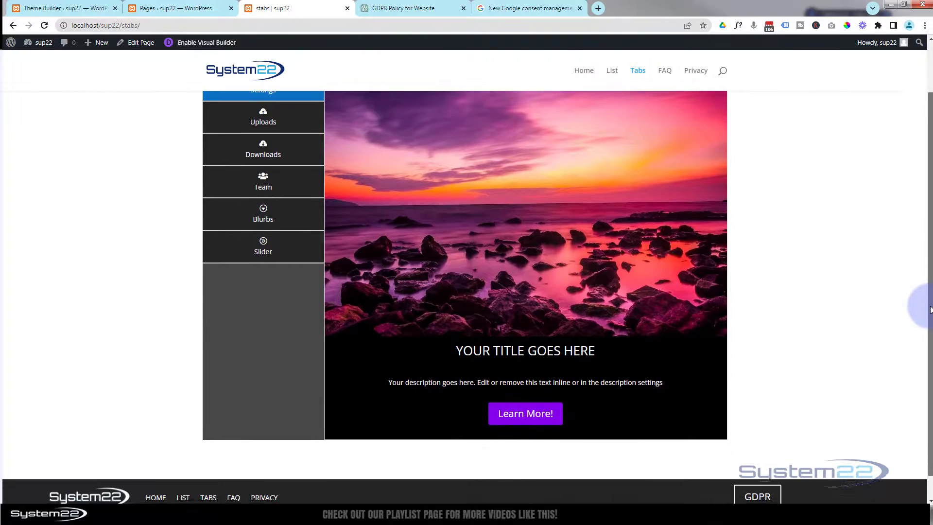
pyautogui.click(760, 491)
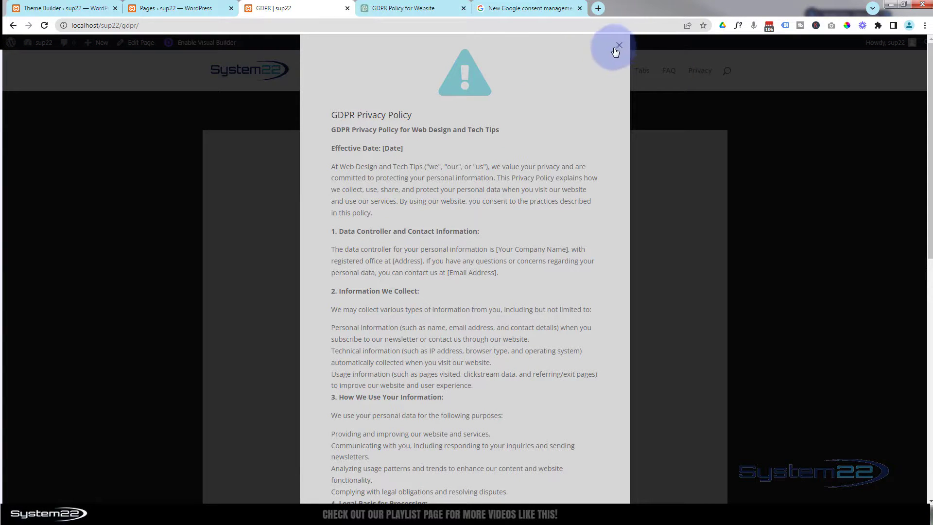
pyautogui.click(619, 46)
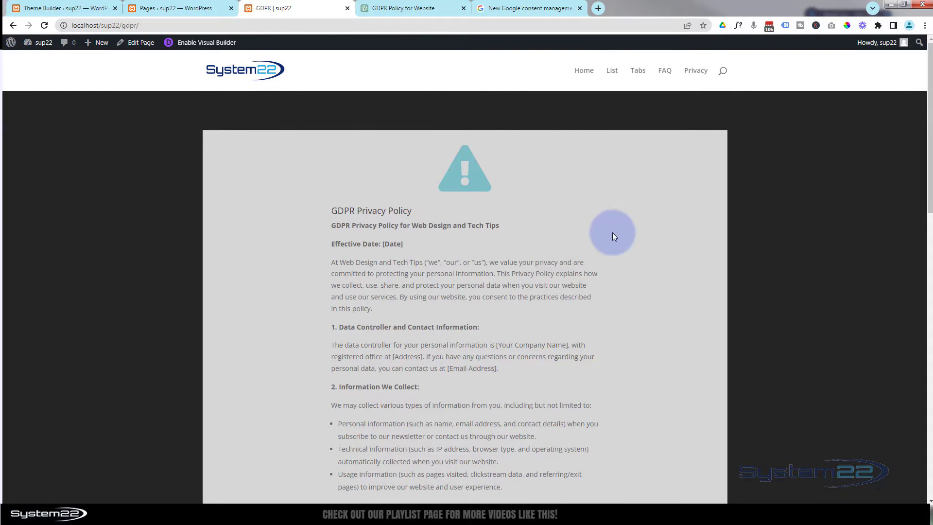
# Step: Read through the GDPR policy page from its introduction to the sections on rights and security
pyautogui.scroll(-12, 615, 230)
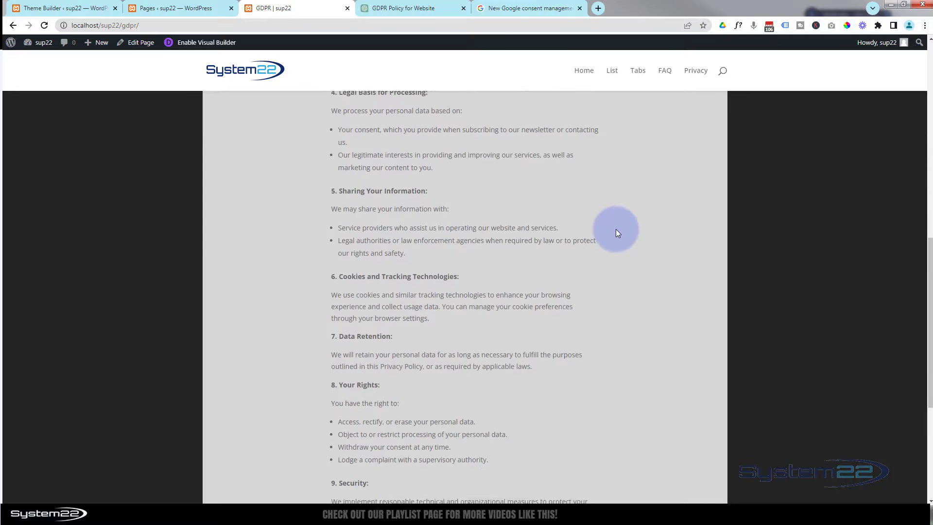
pyautogui.scroll(-5, 616, 229)
pyautogui.scroll(5, 616, 229)
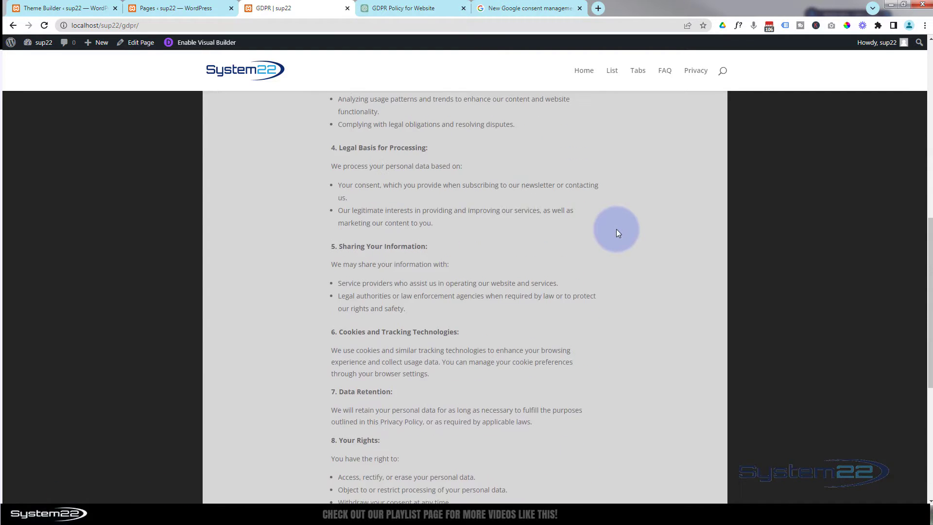
pyautogui.scroll(10, 616, 229)
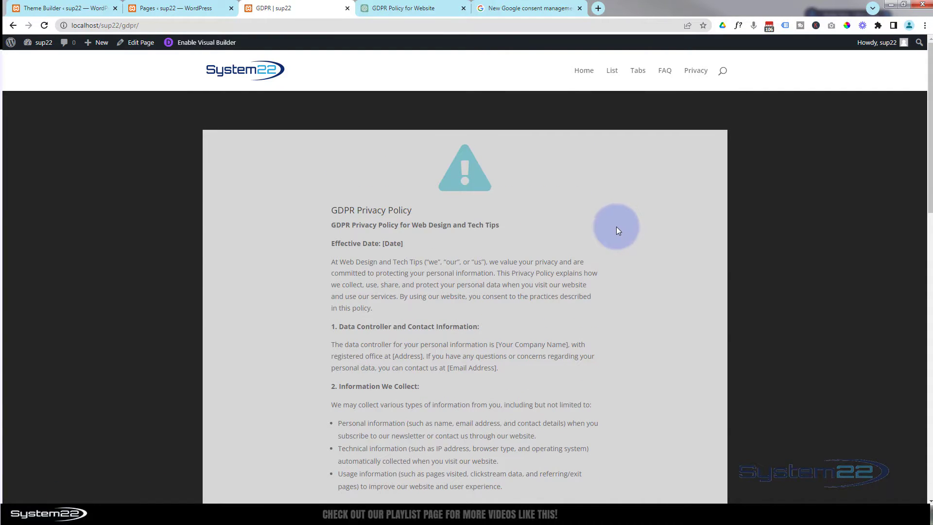
# Step: Check and dismiss the GDPR popup on the Home page, and read through and close it on the FAQ page
pyautogui.click(583, 71)
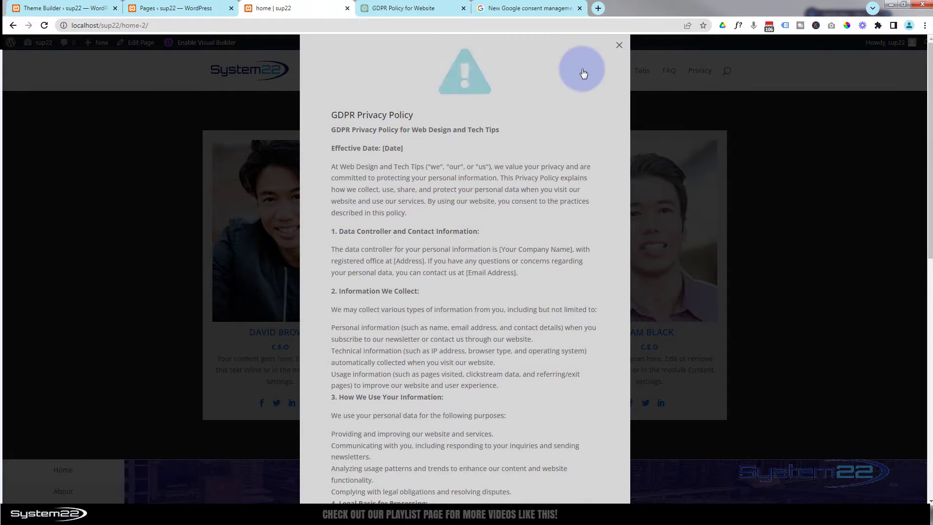
pyautogui.click(619, 47)
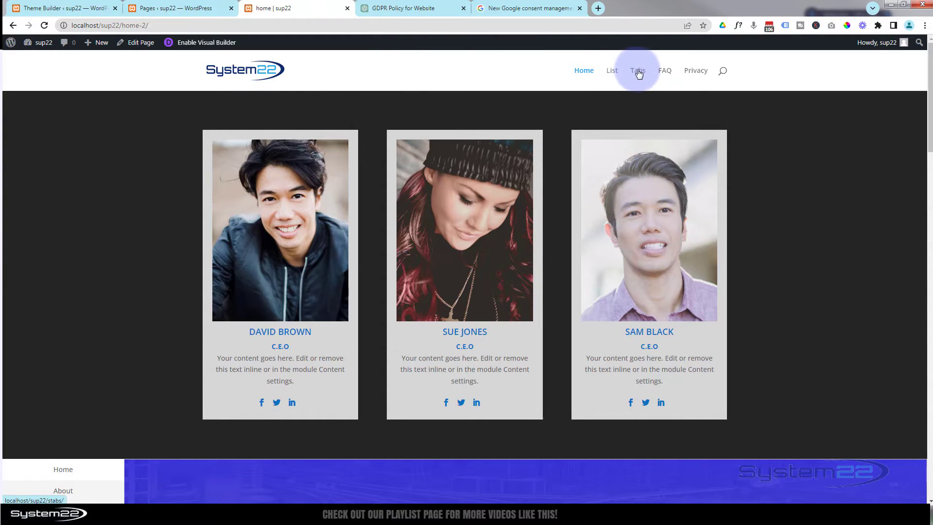
pyautogui.click(665, 73)
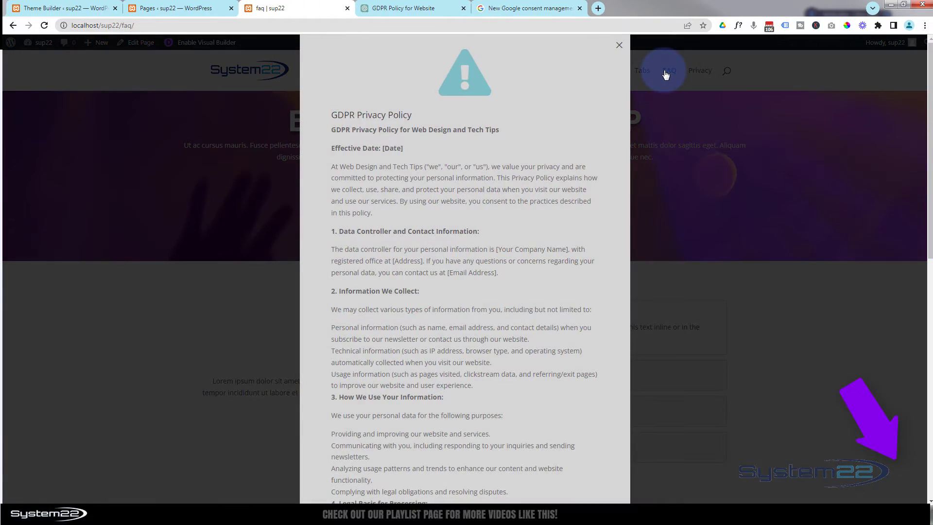
pyautogui.scroll(-4, 554, 132)
pyautogui.scroll(-7, 554, 129)
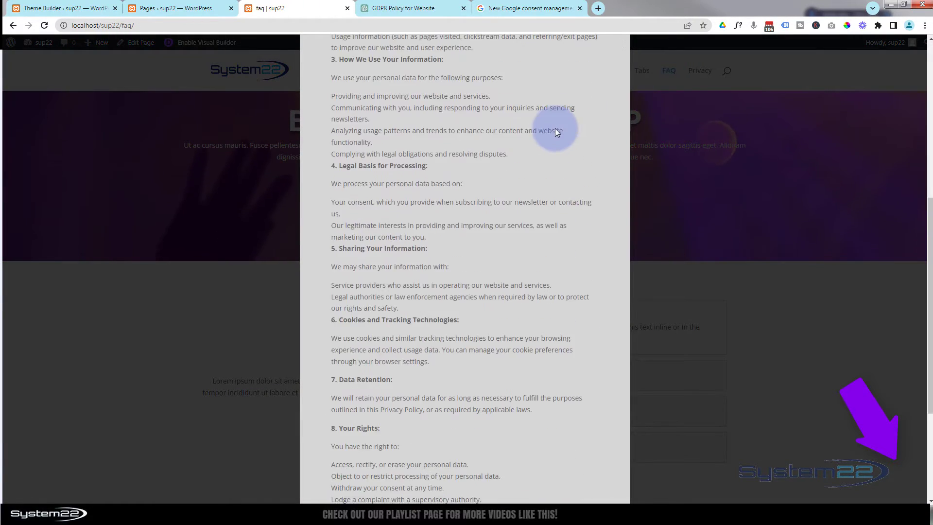
pyautogui.scroll(11, 558, 127)
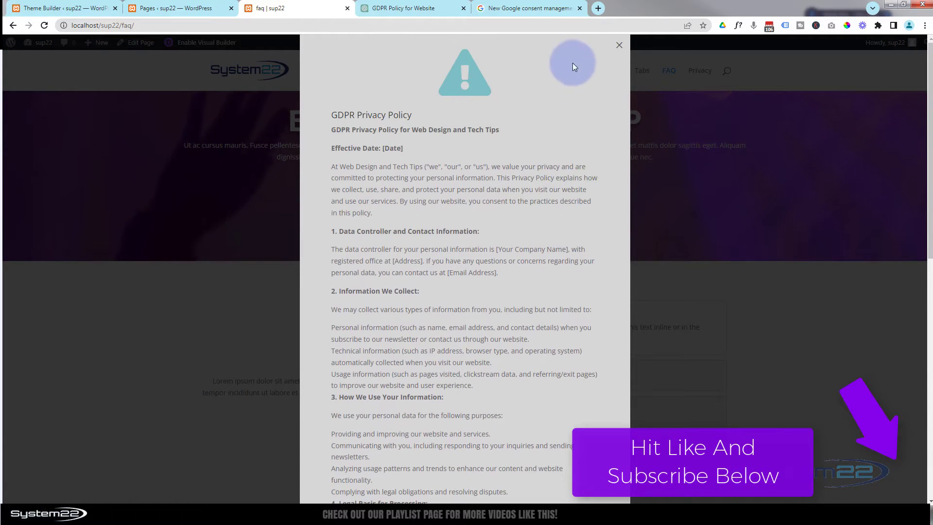
pyautogui.click(620, 46)
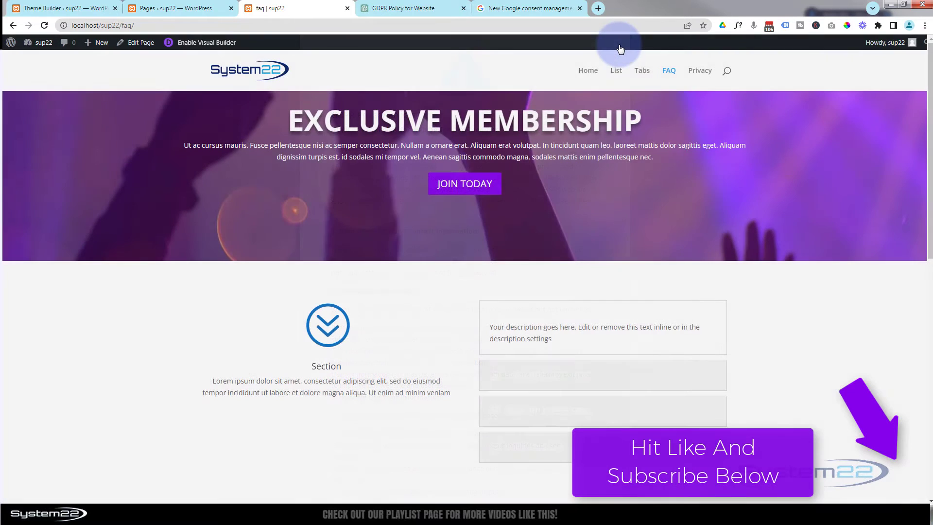